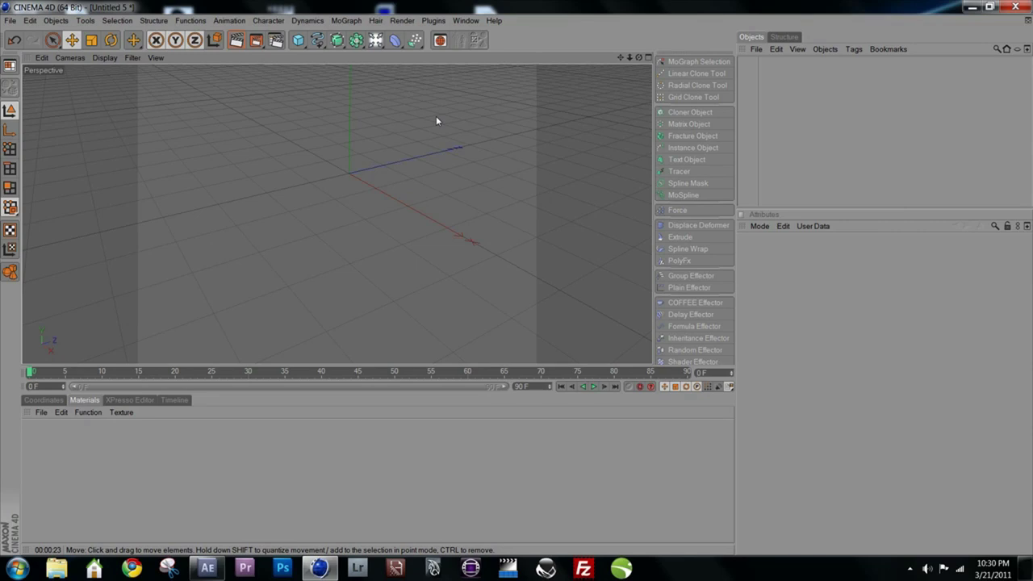
- Add a Landscape primitive to the empty scene
{"action": "left_click", "coordinate": [305, 42]}
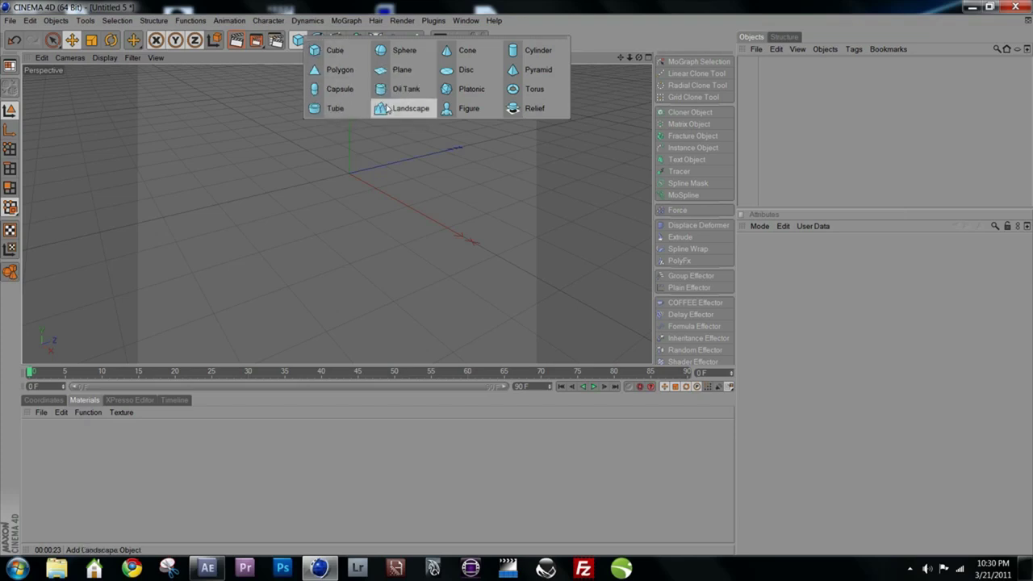
{"action": "left_click", "coordinate": [407, 109]}
{"action": "left_click_drag", "start_coordinate": [573, 204], "coordinate": [609, 264], "text": "alt"}
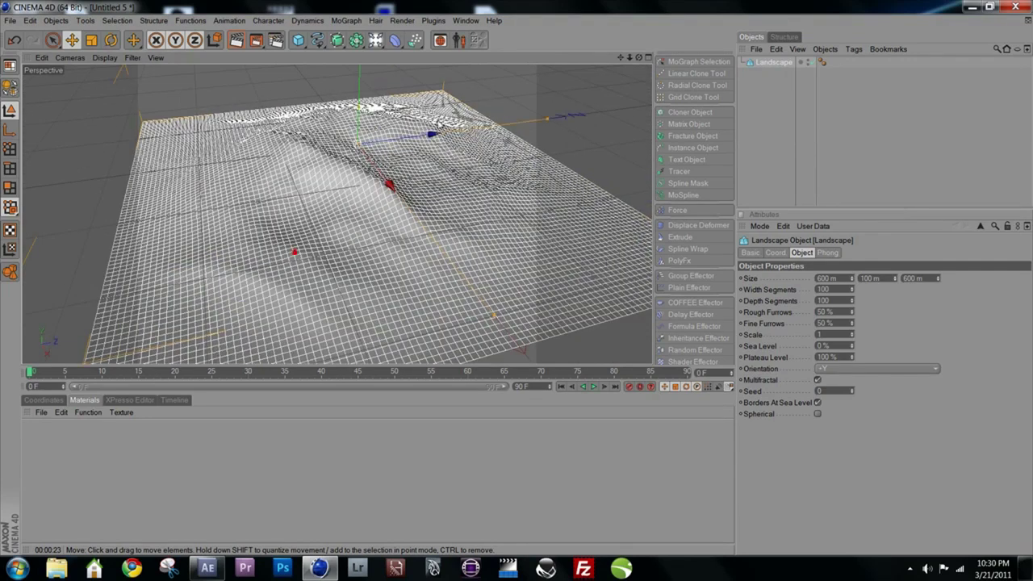
{"action": "left_click_drag", "start_coordinate": [432, 135], "coordinate": [387, 135]}
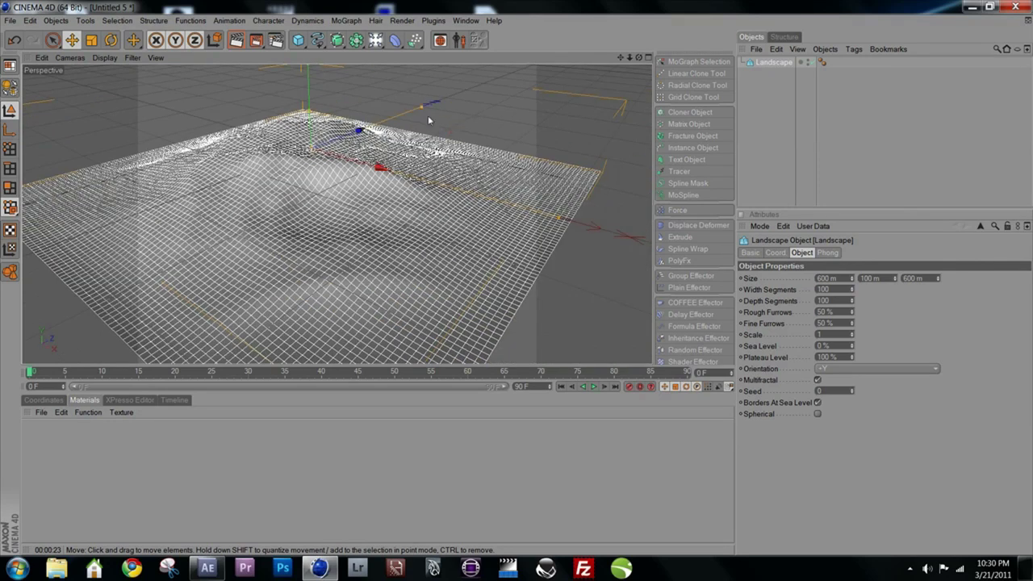
- Delete the landscape and add a fresh Landscape primitive in its place
{"action": "left_click", "coordinate": [773, 62]}
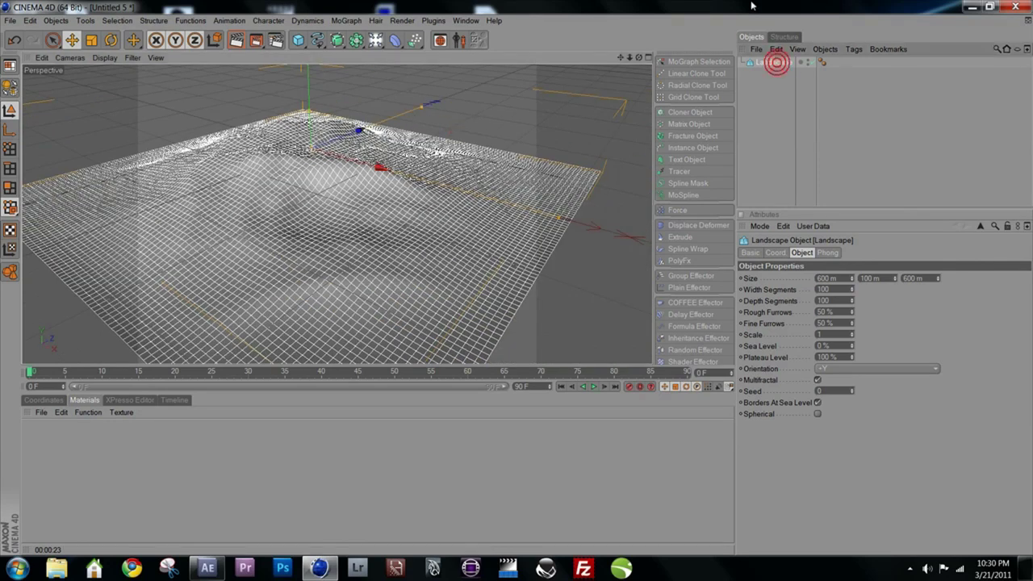
{"action": "key", "text": "Delete"}
{"action": "left_click_drag", "start_coordinate": [297, 40], "coordinate": [395, 110]}
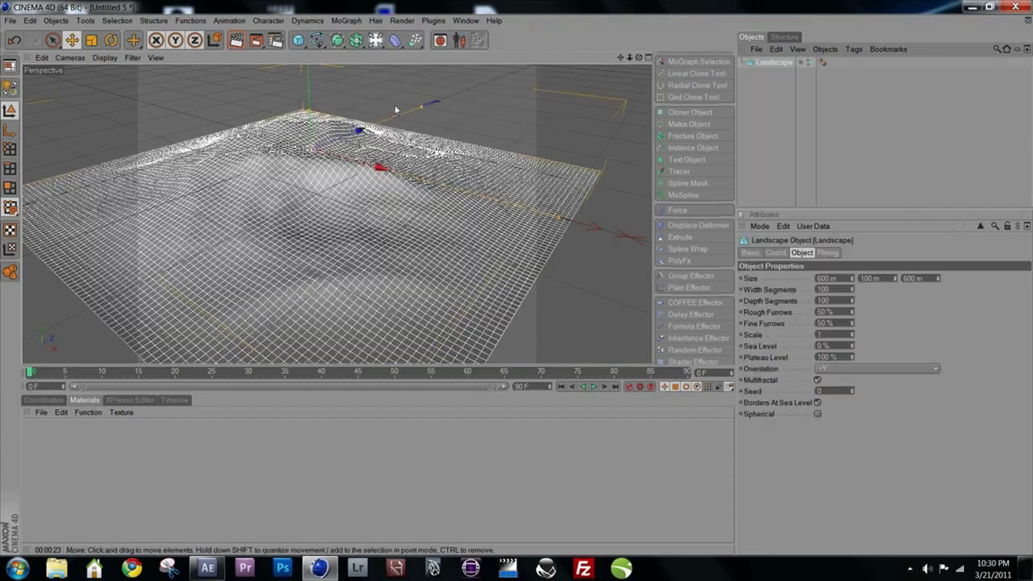
{"action": "left_click", "coordinate": [776, 62]}
{"action": "key", "text": "Delete"}
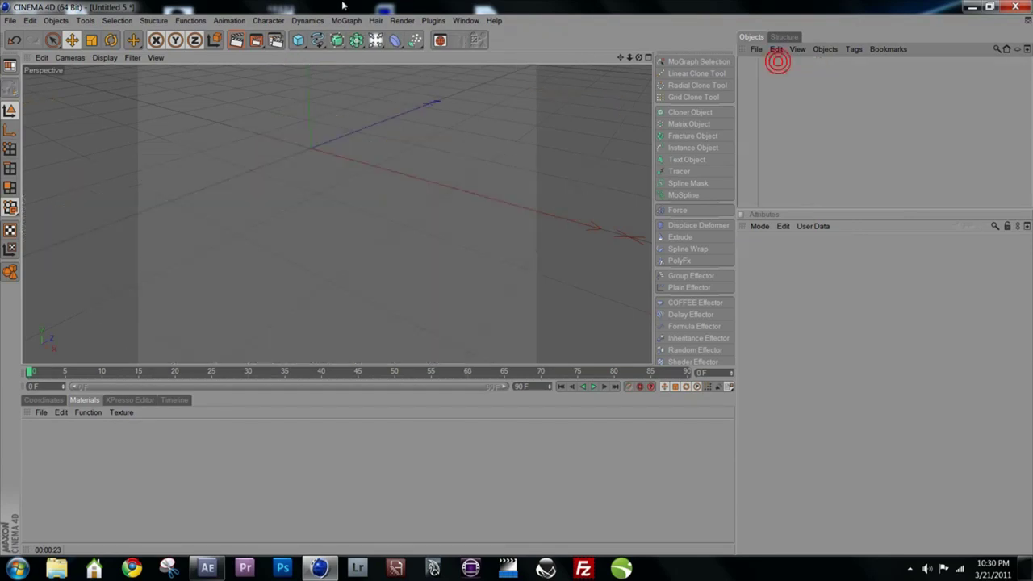
{"action": "left_click_drag", "start_coordinate": [287, 40], "coordinate": [410, 105]}
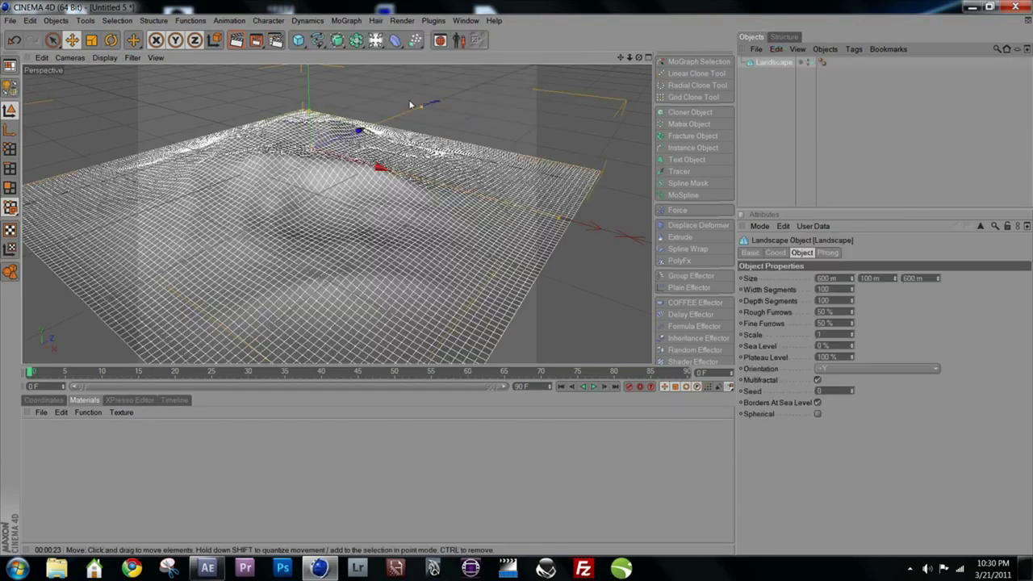
{"action": "left_click_drag", "start_coordinate": [362, 77], "coordinate": [1026, 190], "text": "alt"}
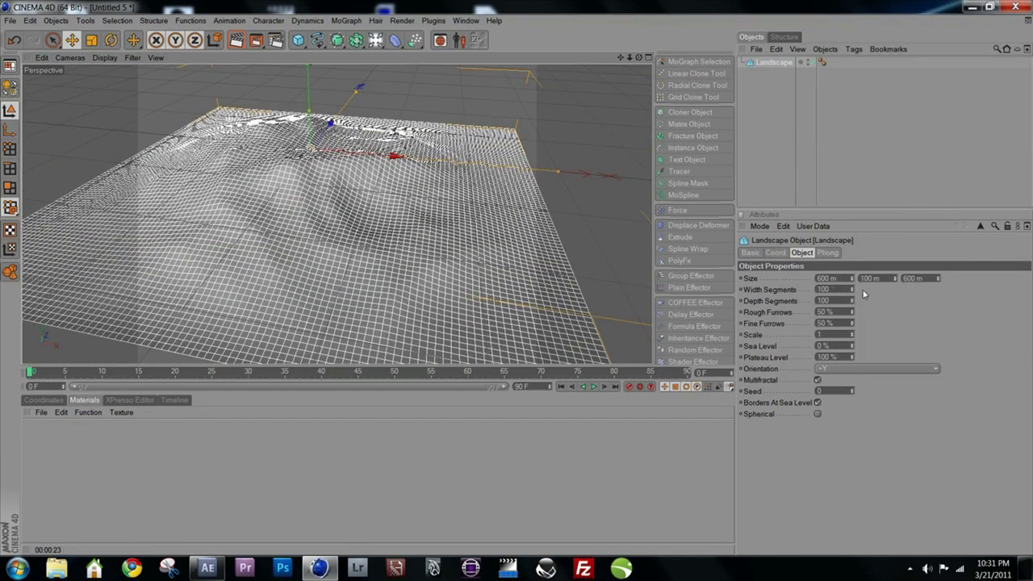
- Try reshaping the landscape with rough furrows 59%, fine furrows 31% and scale 3.57, and make it spherical
{"action": "left_click_drag", "start_coordinate": [851, 292], "coordinate": [882, 193]}
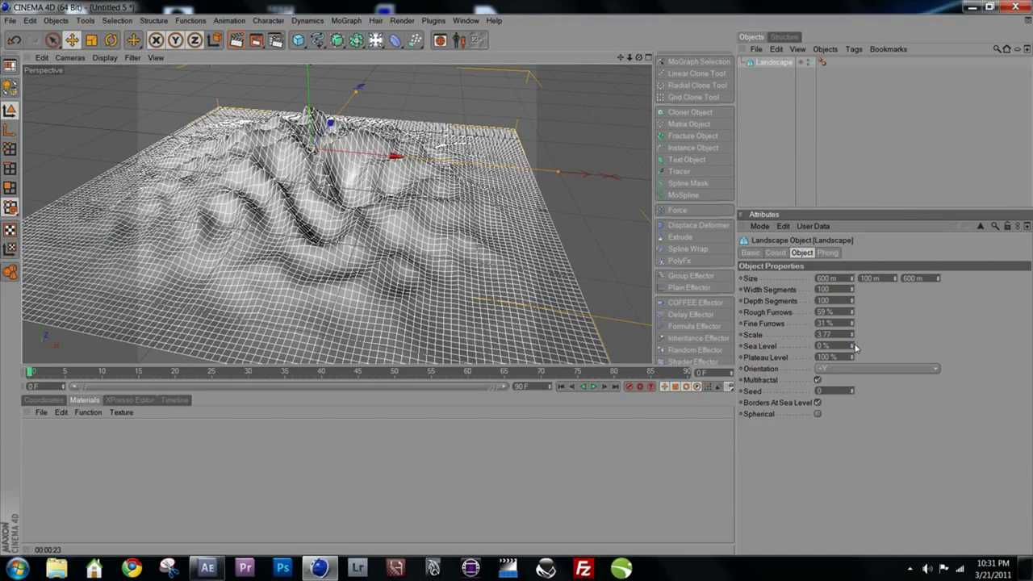
{"action": "mouse_move", "coordinate": [855, 351]}
{"action": "left_mouse_down"}
{"action": "mouse_move", "coordinate": [861, 275]}
{"action": "mouse_move", "coordinate": [852, 369]}
{"action": "mouse_move", "coordinate": [867, 325]}
{"action": "mouse_move", "coordinate": [845, 343]}
{"action": "left_mouse_up"}
{"action": "left_click", "coordinate": [818, 413]}
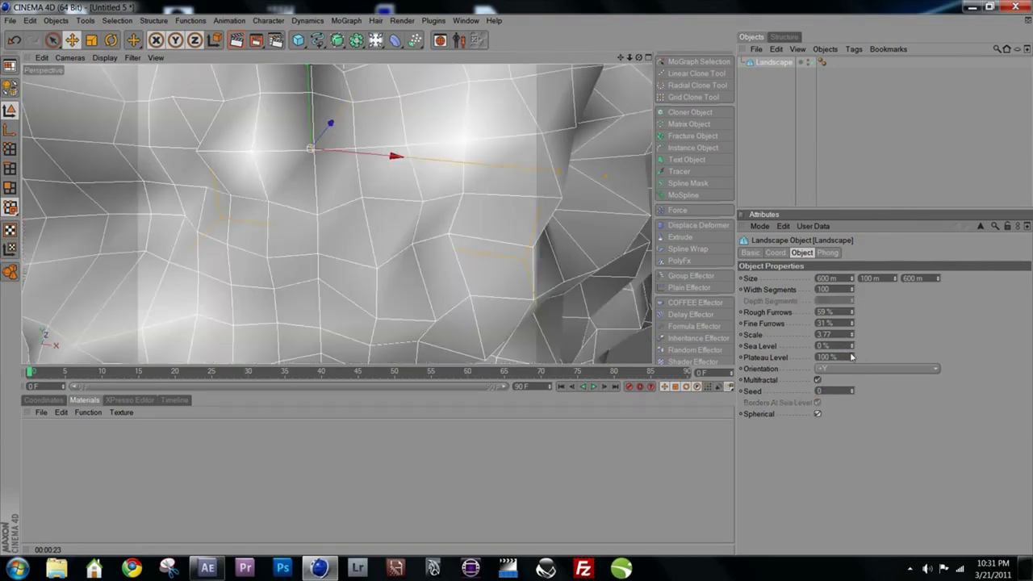
{"action": "left_click_drag", "start_coordinate": [852, 337], "coordinate": [851, 339]}
{"action": "right_click_drag", "start_coordinate": [540, 141], "coordinate": [629, 186], "text": "alt"}
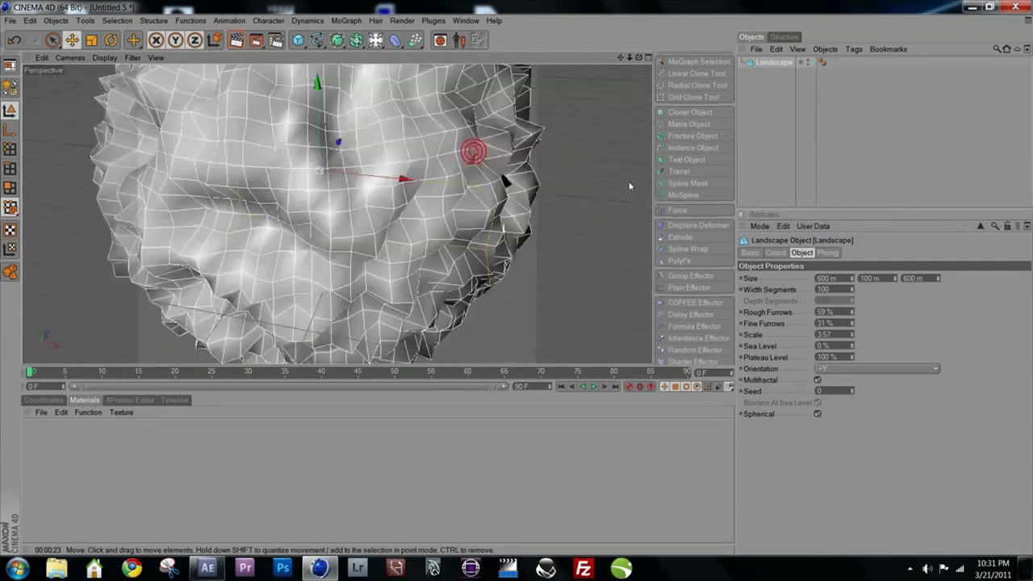
- Delete the spherical landscape and add a new Landscape primitive with default settings
{"action": "left_click", "coordinate": [773, 62]}
{"action": "key", "text": "Delete"}
{"action": "left_click_drag", "start_coordinate": [297, 40], "coordinate": [404, 106]}
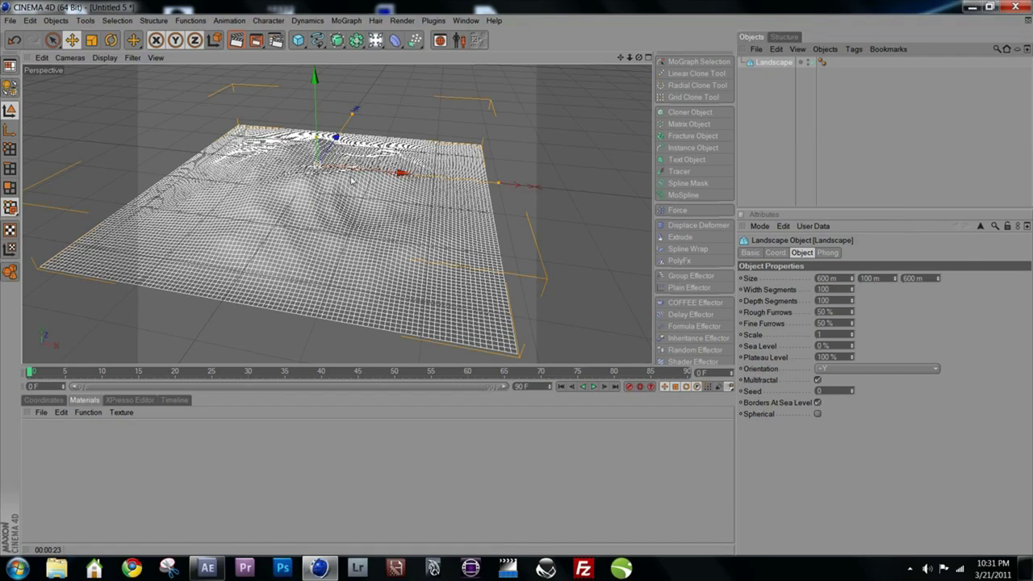
- Add hair to the Landscape object and render the view to preview it
{"action": "left_click", "coordinate": [376, 20]}
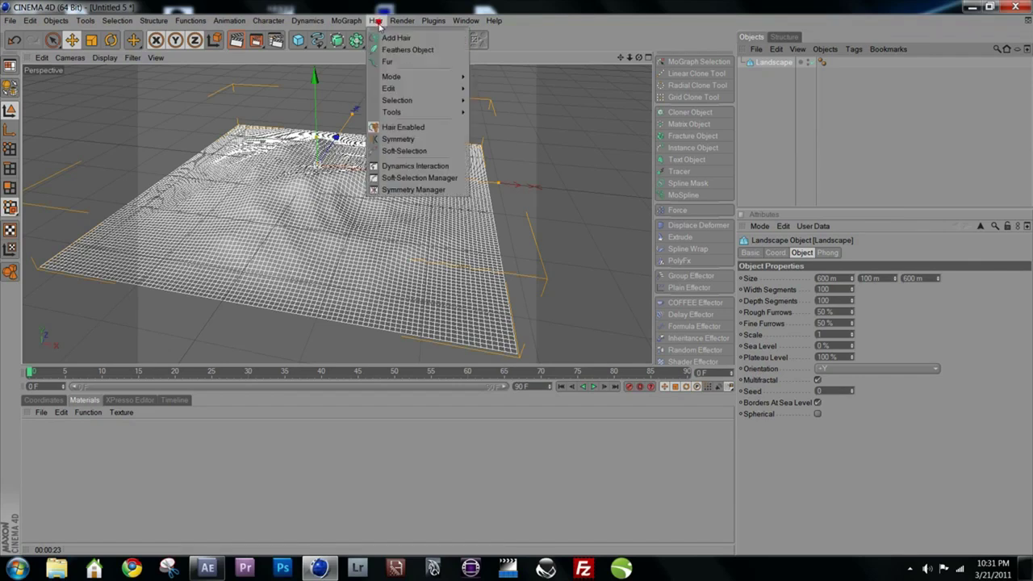
{"action": "left_click", "coordinate": [393, 37]}
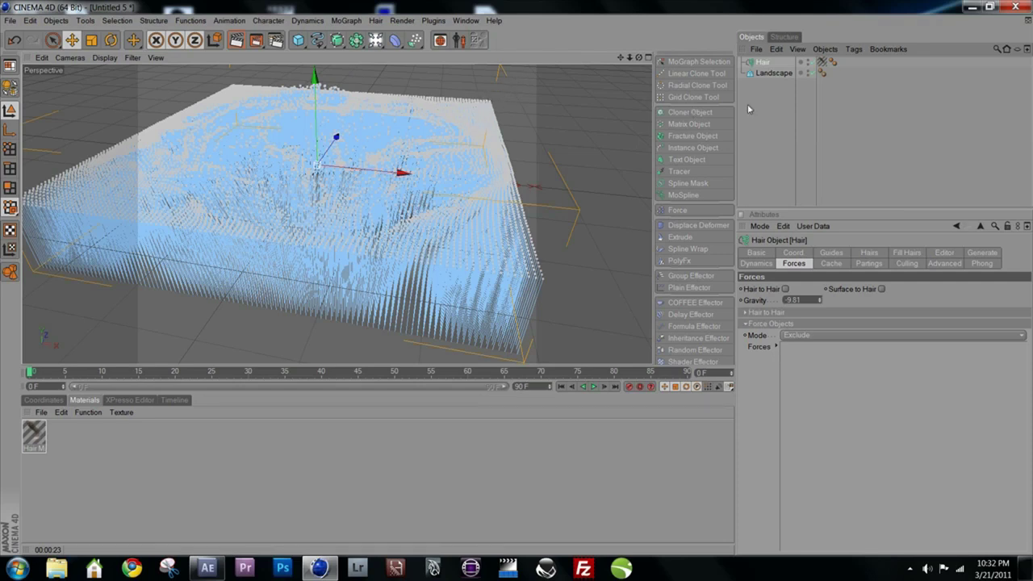
{"action": "left_click", "coordinate": [772, 73]}
{"action": "left_click", "coordinate": [760, 65]}
{"action": "left_click", "coordinate": [236, 40]}
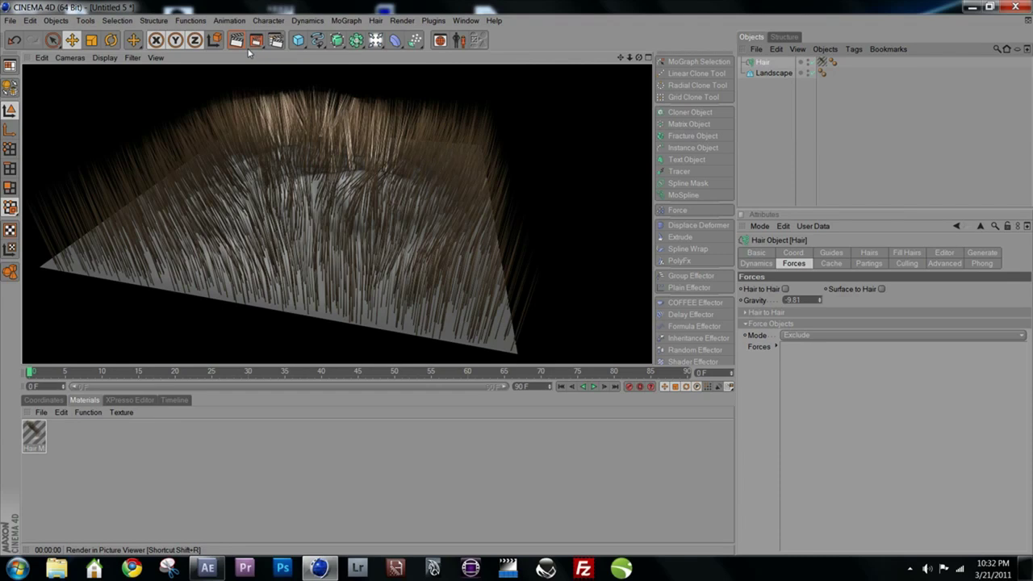
{"action": "left_click", "coordinate": [334, 104]}
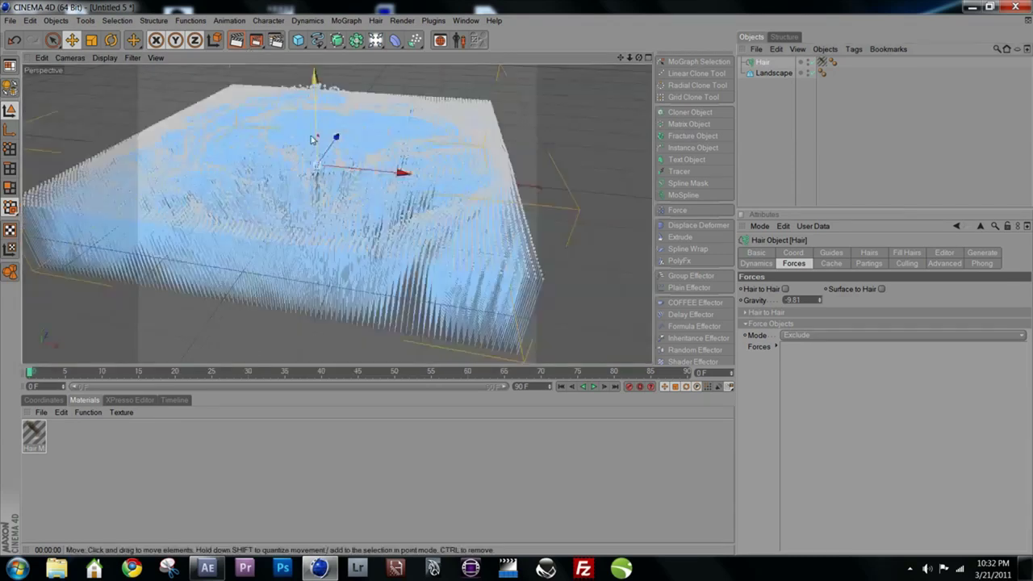
- Shorten the hair guides to a length of about 15
{"action": "left_click_drag", "start_coordinate": [277, 138], "coordinate": [235, 188], "text": "alt"}
{"action": "right_click_drag", "start_coordinate": [235, 188], "coordinate": [345, 173], "text": "alt"}
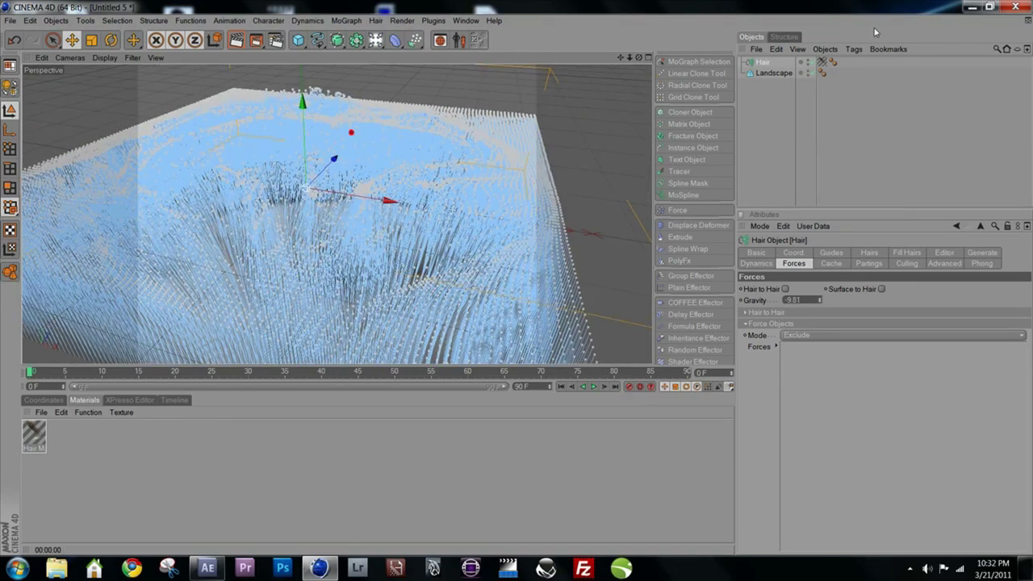
{"action": "left_click", "coordinate": [840, 254]}
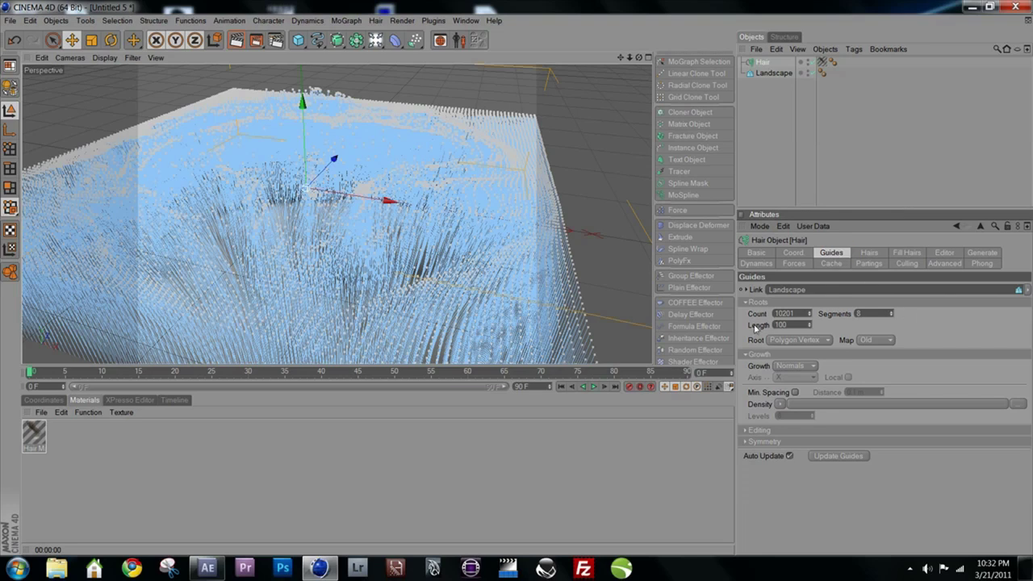
{"action": "left_click_drag", "start_coordinate": [810, 326], "coordinate": [792, 376]}
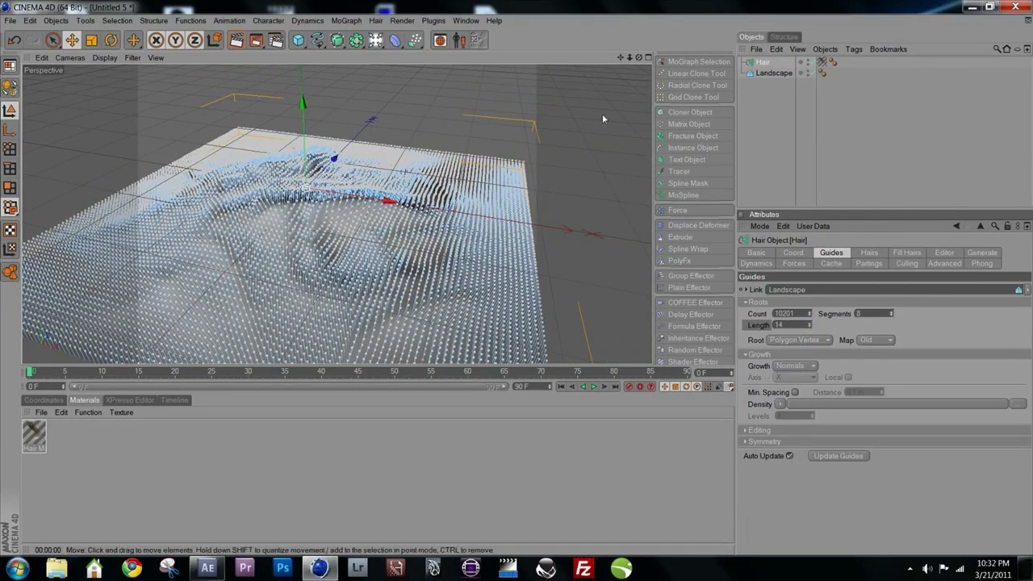
{"action": "scroll", "coordinate": [382, 232], "scroll_direction": "down", "scroll_amount": 1}
{"action": "left_click_drag", "start_coordinate": [382, 232], "coordinate": [516, 262], "text": "alt"}
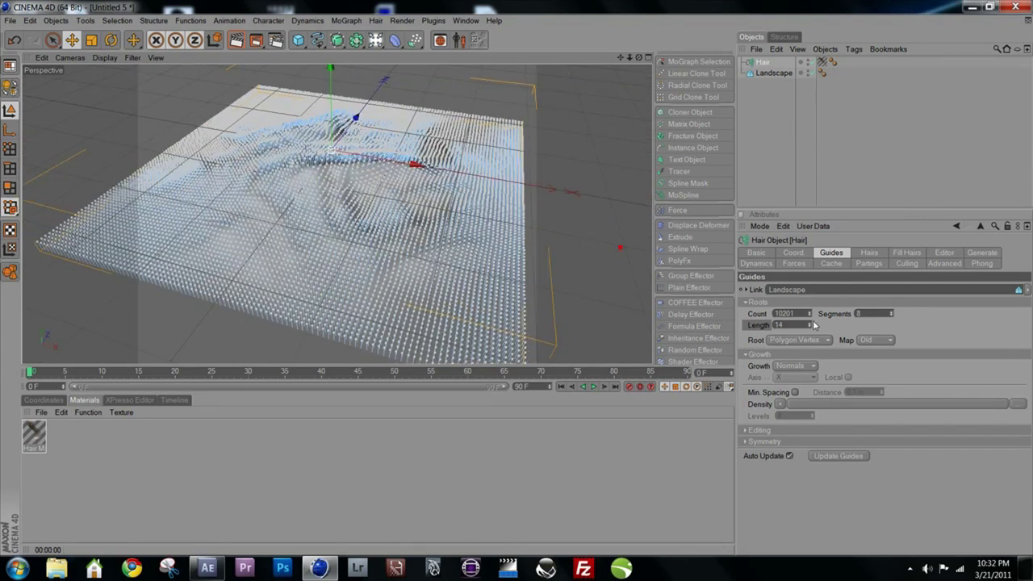
{"action": "left_click_drag", "start_coordinate": [814, 325], "coordinate": [811, 327]}
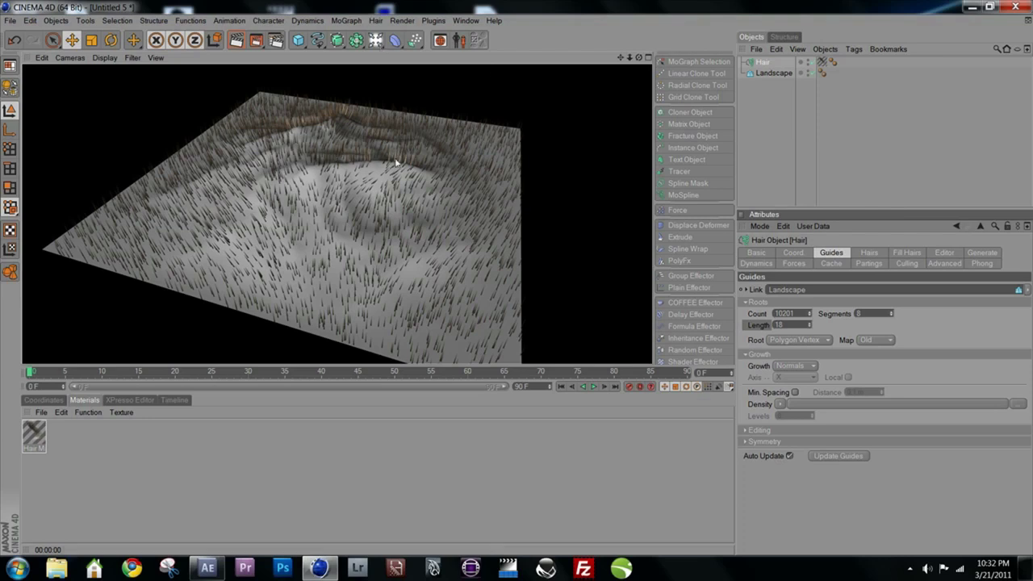
- Open the hair material for editing and set the root end of its color gradient to dark green
{"action": "double_click", "coordinate": [34, 436]}
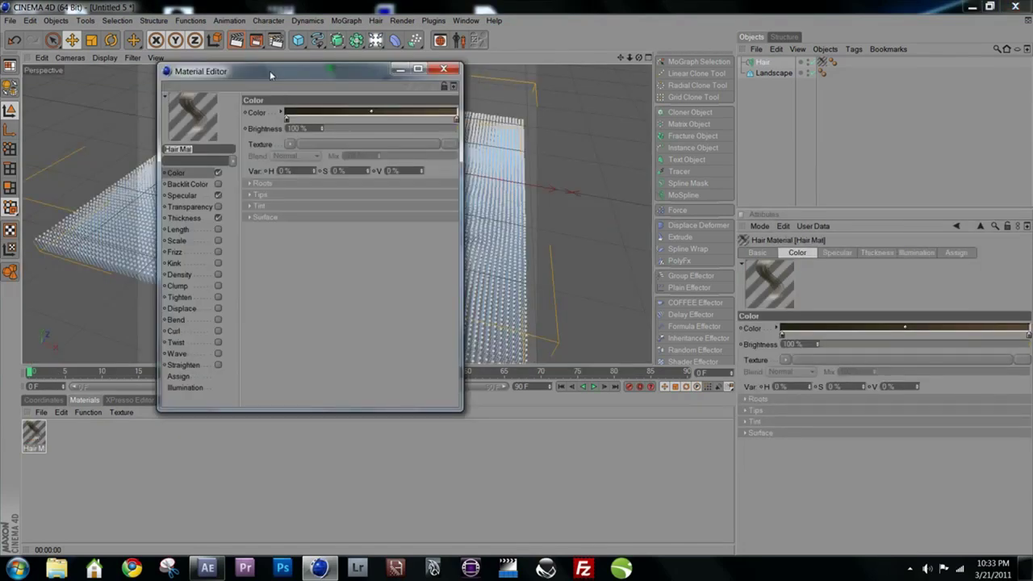
{"action": "left_click_drag", "start_coordinate": [269, 70], "coordinate": [500, 84]}
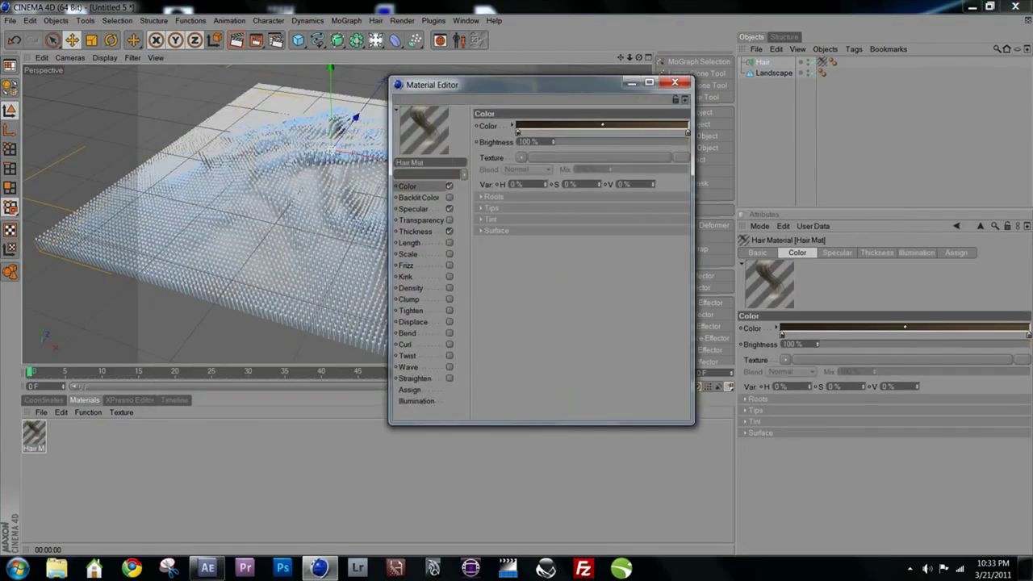
{"action": "double_click", "coordinate": [519, 134]}
{"action": "left_click", "coordinate": [520, 97]}
{"action": "left_click", "coordinate": [525, 96]}
{"action": "left_click_drag", "start_coordinate": [510, 121], "coordinate": [514, 141]}
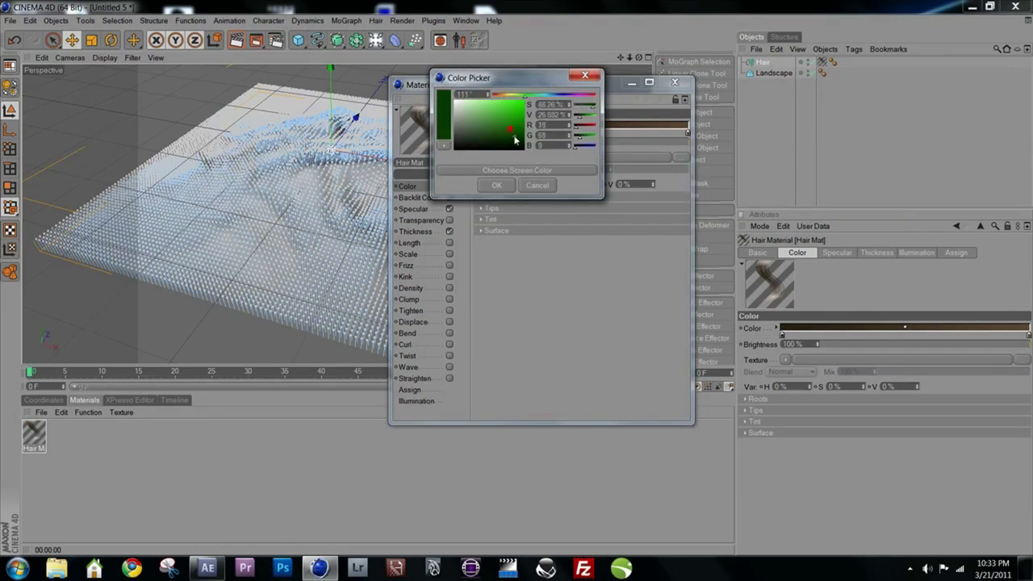
{"action": "left_click", "coordinate": [496, 185]}
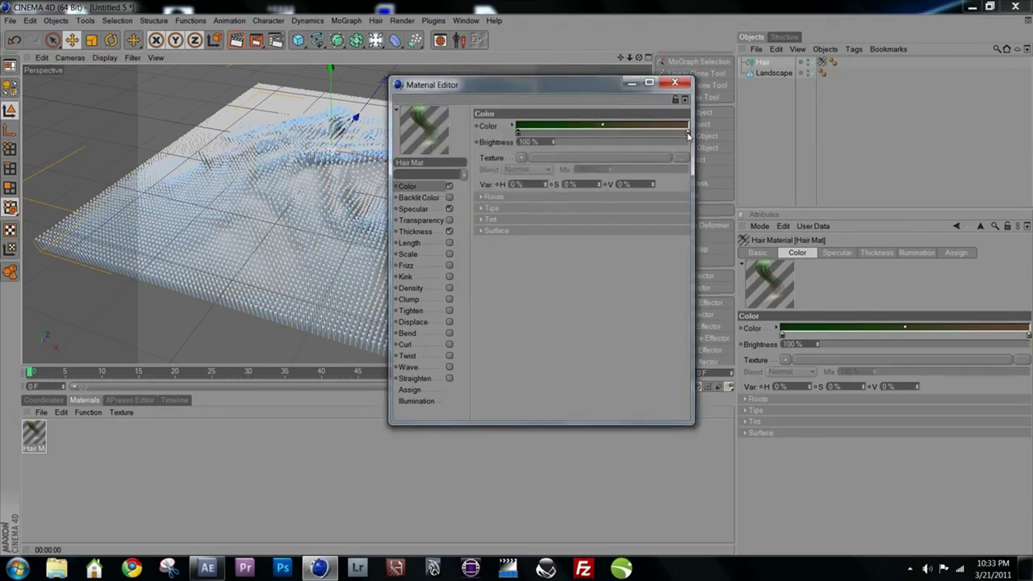
- Set the tip end of the hair material's color gradient to bright green
{"action": "double_click", "coordinate": [687, 134]}
{"action": "left_click", "coordinate": [689, 94]}
{"action": "left_click_drag", "start_coordinate": [679, 118], "coordinate": [695, 115]}
{"action": "left_click", "coordinate": [666, 185]}
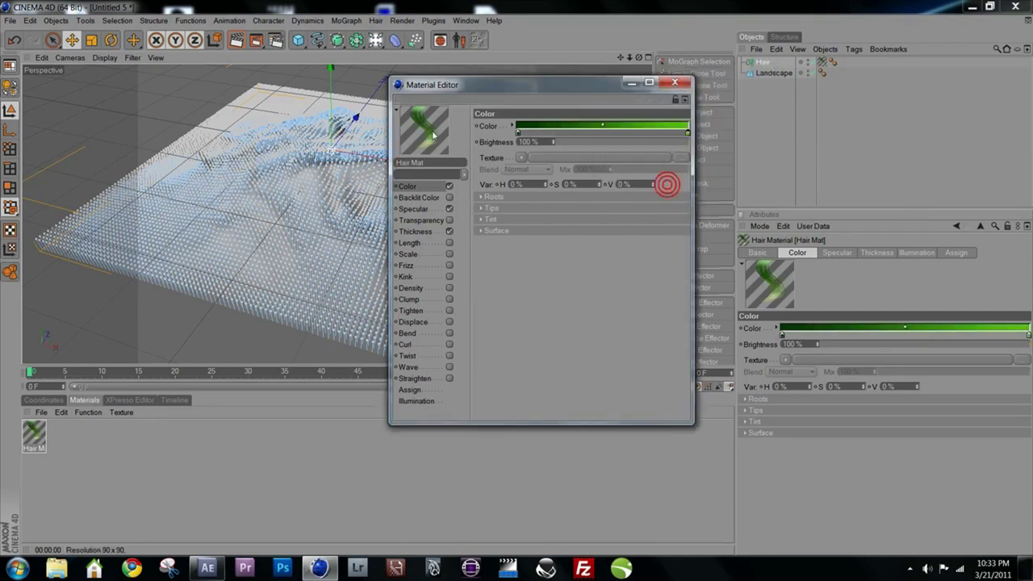
- Move the bright green knot inward, add a pale green knot at the gradient's tip end, and close the material editor
{"action": "left_click_drag", "start_coordinate": [688, 134], "coordinate": [619, 132]}
{"action": "left_click", "coordinate": [686, 133]}
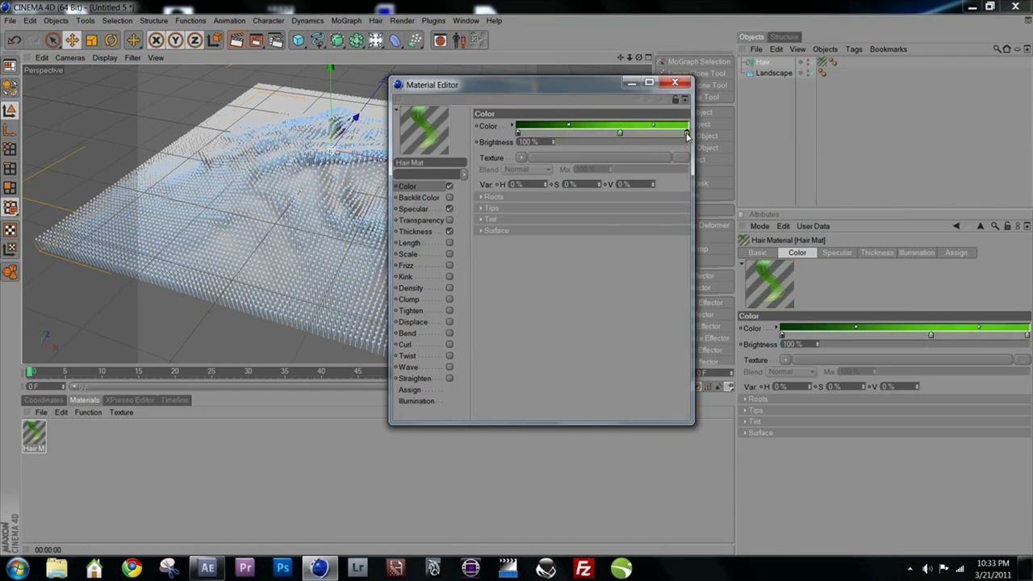
{"action": "double_click", "coordinate": [686, 133]}
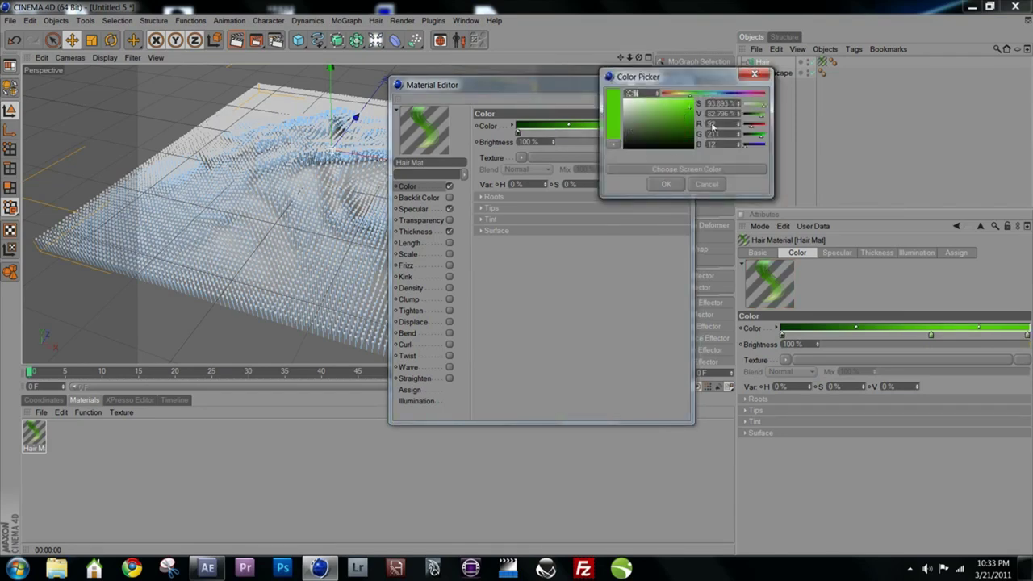
{"action": "left_click_drag", "start_coordinate": [675, 123], "coordinate": [658, 107]}
{"action": "left_click", "coordinate": [666, 184]}
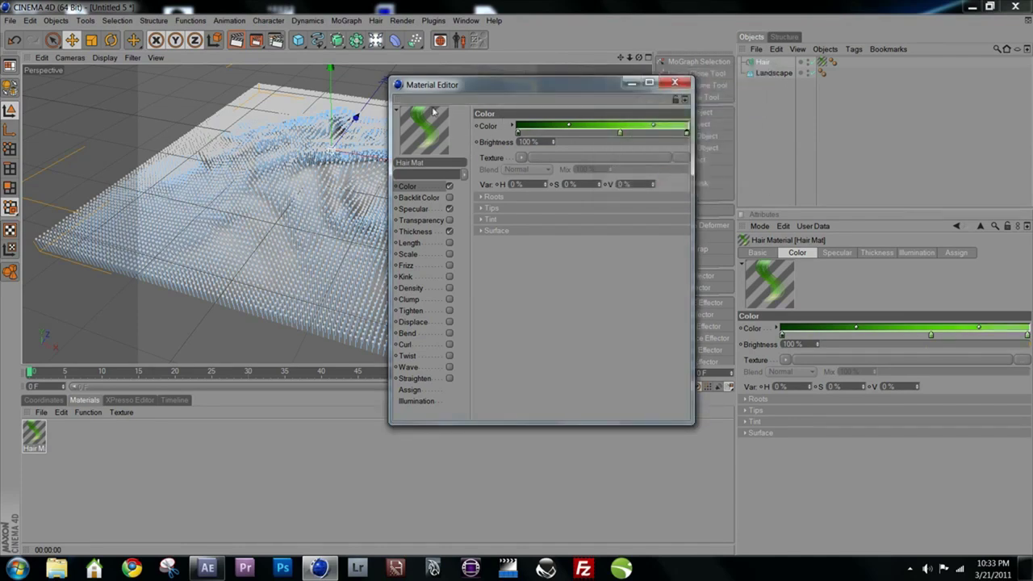
{"action": "double_click", "coordinate": [396, 85]}
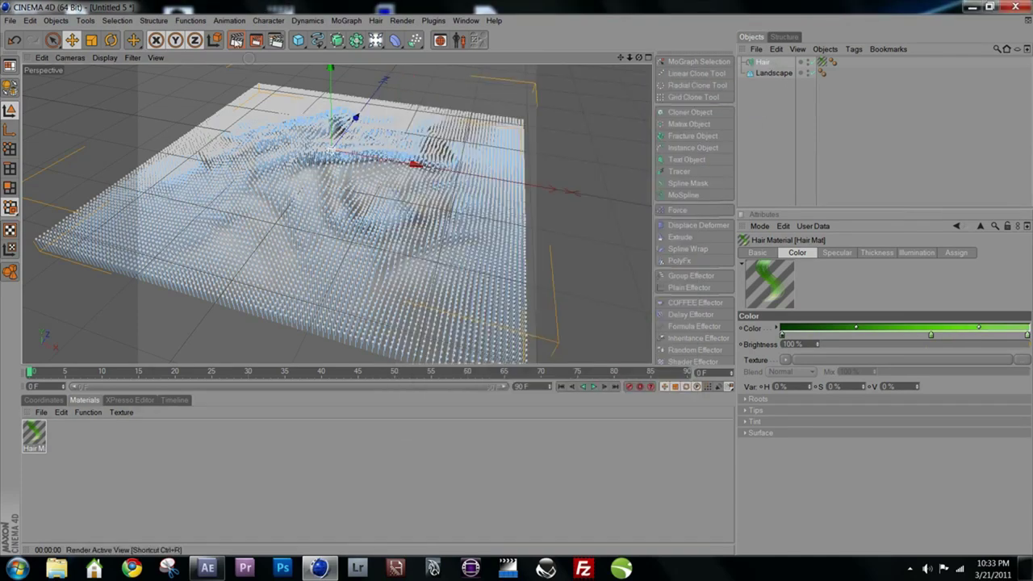
- Render the green hair in the current view and again from a closer angle
{"action": "key", "text": "ctrl+r"}
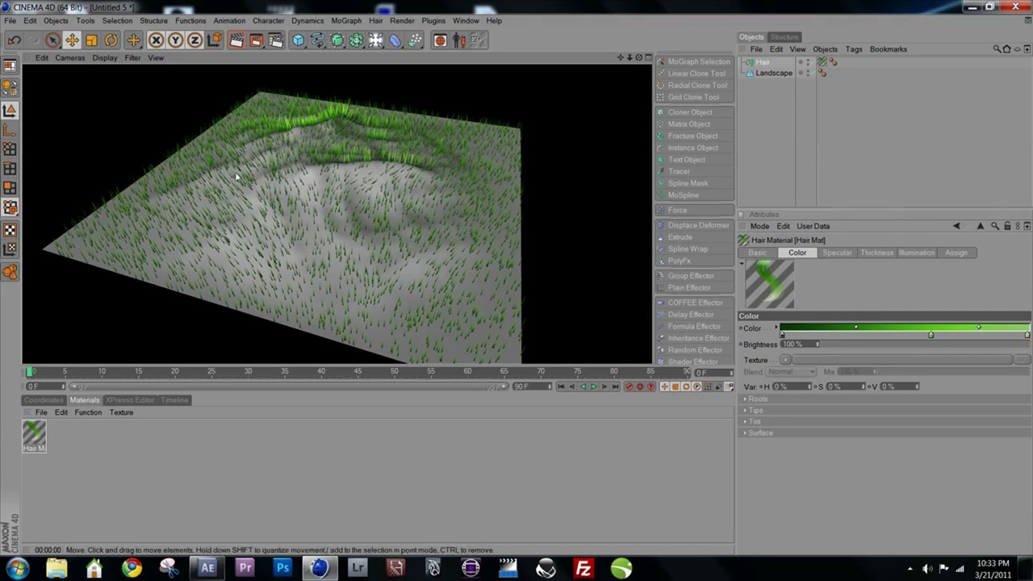
{"action": "left_click_drag", "start_coordinate": [436, 224], "coordinate": [419, 260], "text": "alt"}
{"action": "scroll", "coordinate": [379, 251], "scroll_direction": "up", "scroll_amount": 2}
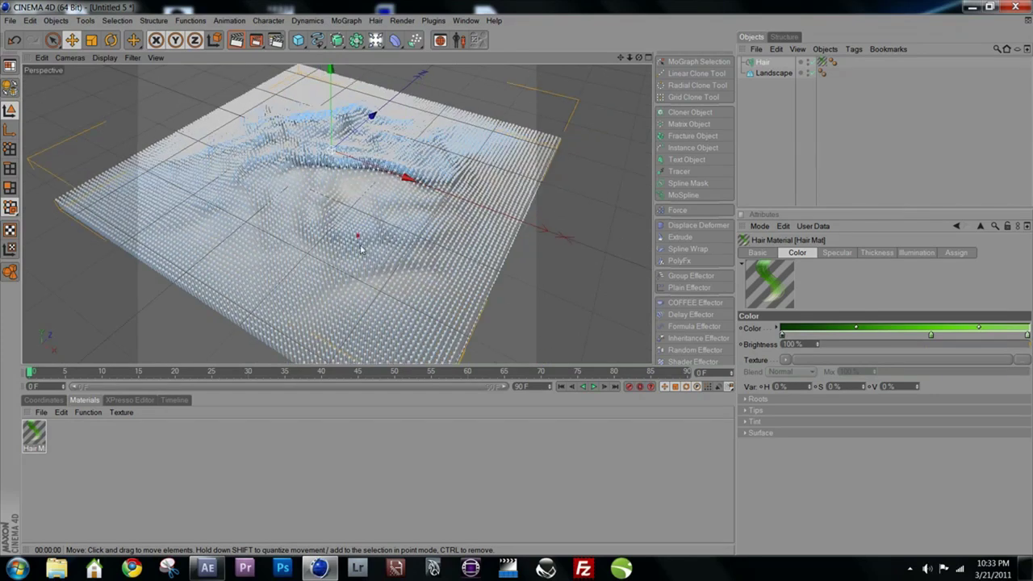
{"action": "scroll", "coordinate": [341, 249], "scroll_direction": "up", "scroll_amount": 3}
{"action": "key", "text": "ctrl+r"}
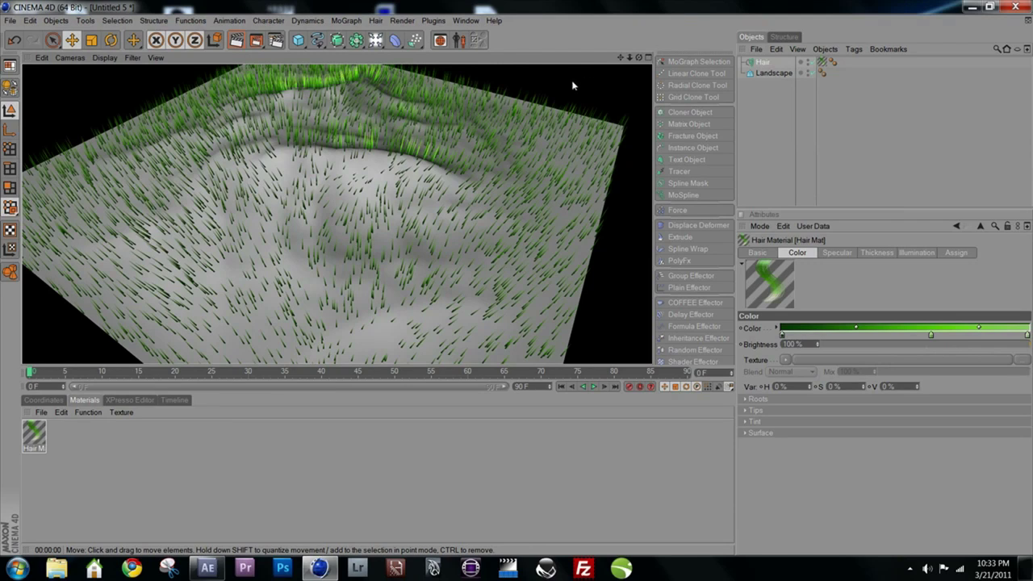
{"action": "left_click", "coordinate": [360, 193]}
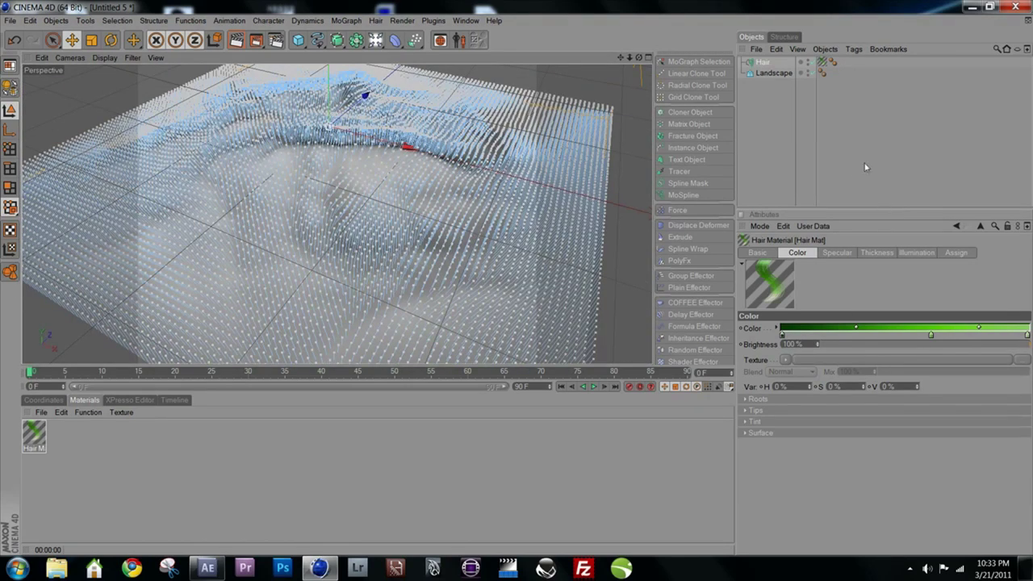
- Rename the Hair object as Grass
{"action": "left_click", "coordinate": [763, 62]}
{"action": "double_click", "coordinate": [764, 62]}
{"action": "type", "text": "S"}
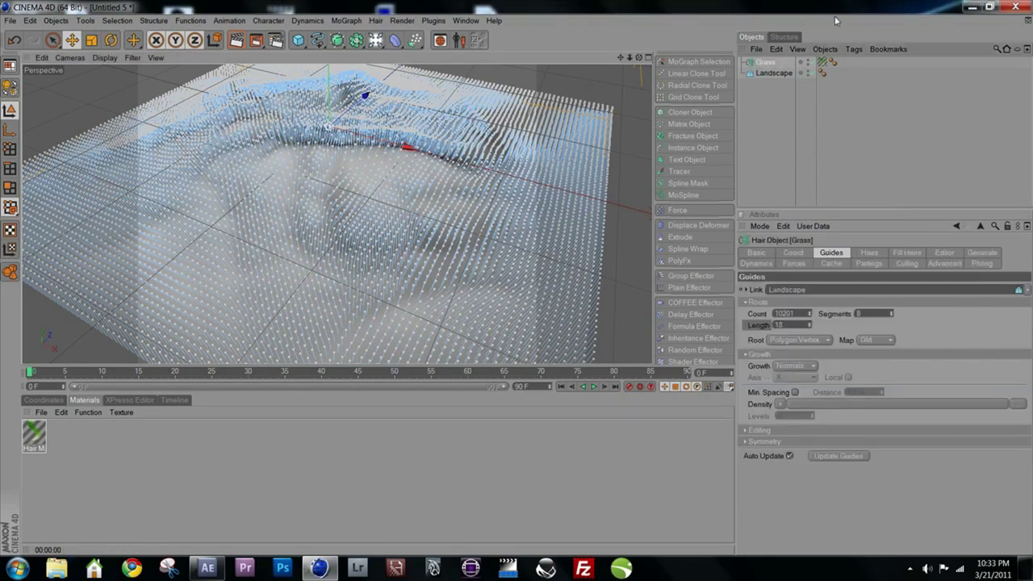
- Rename the Landscape object as Ground
{"action": "left_click", "coordinate": [774, 73]}
{"action": "type", "text": "Ground"}
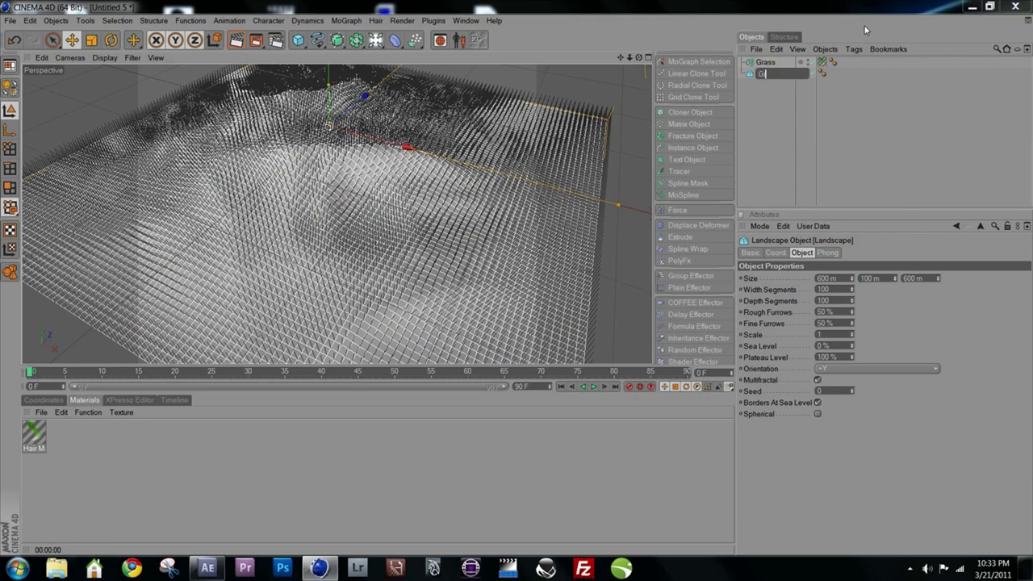
{"action": "key", "text": "Return"}
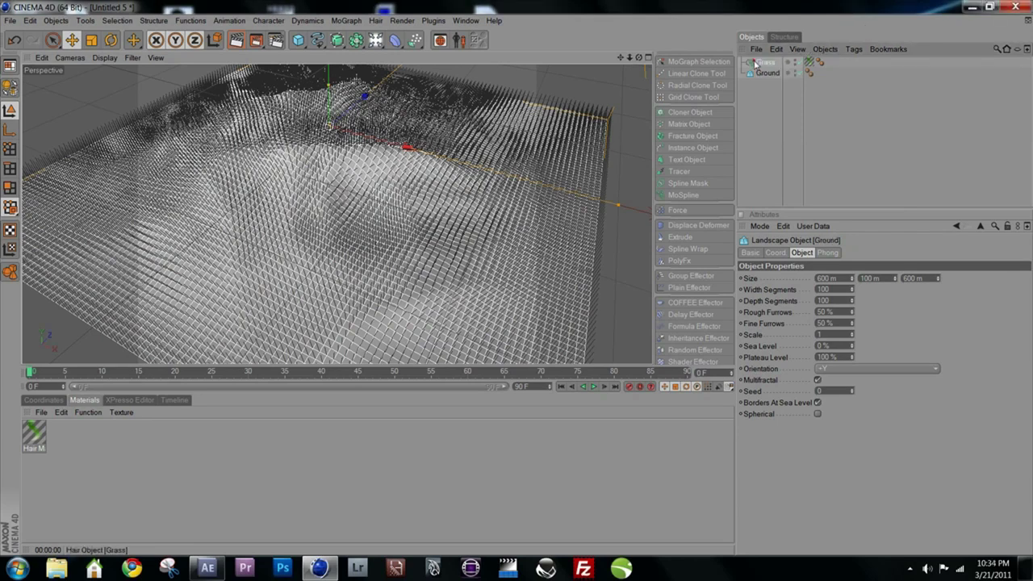
- Set the Grass object's hair count to 50000 and render the current view
{"action": "left_click", "coordinate": [826, 63]}
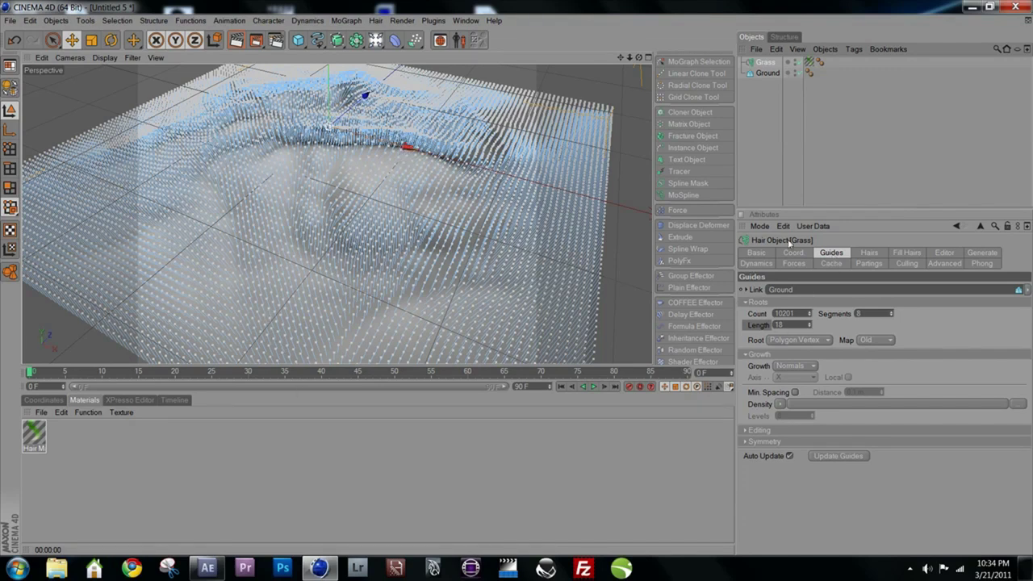
{"action": "left_click", "coordinate": [862, 252]}
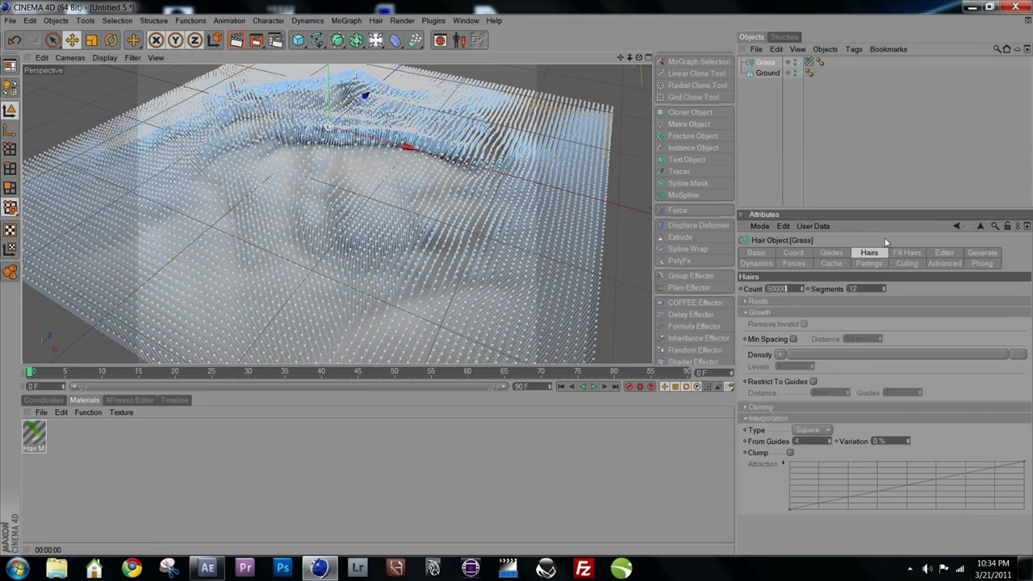
{"action": "left_click", "coordinate": [237, 39]}
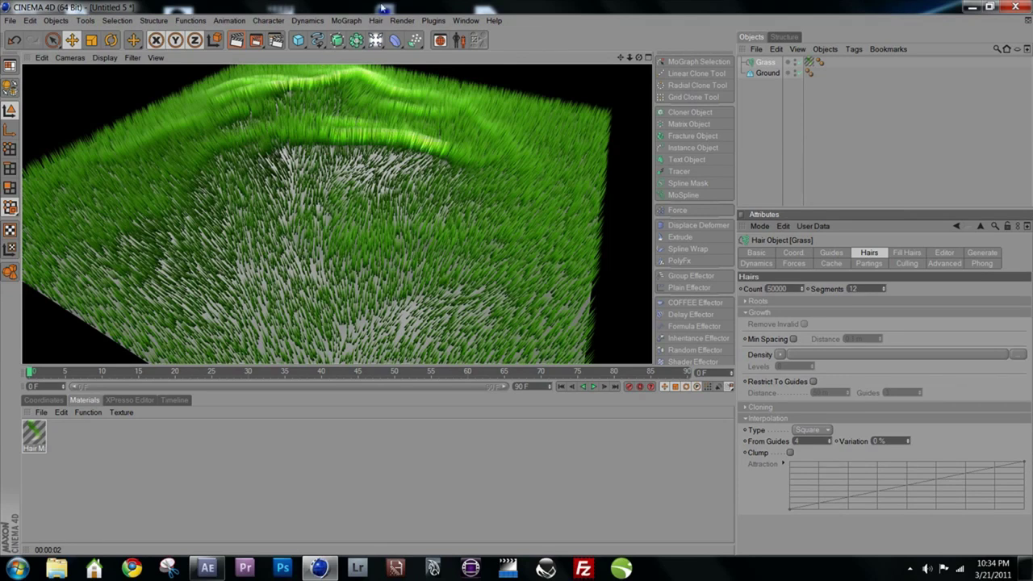
{"action": "left_click_drag", "start_coordinate": [539, 176], "coordinate": [341, 96], "text": "alt"}
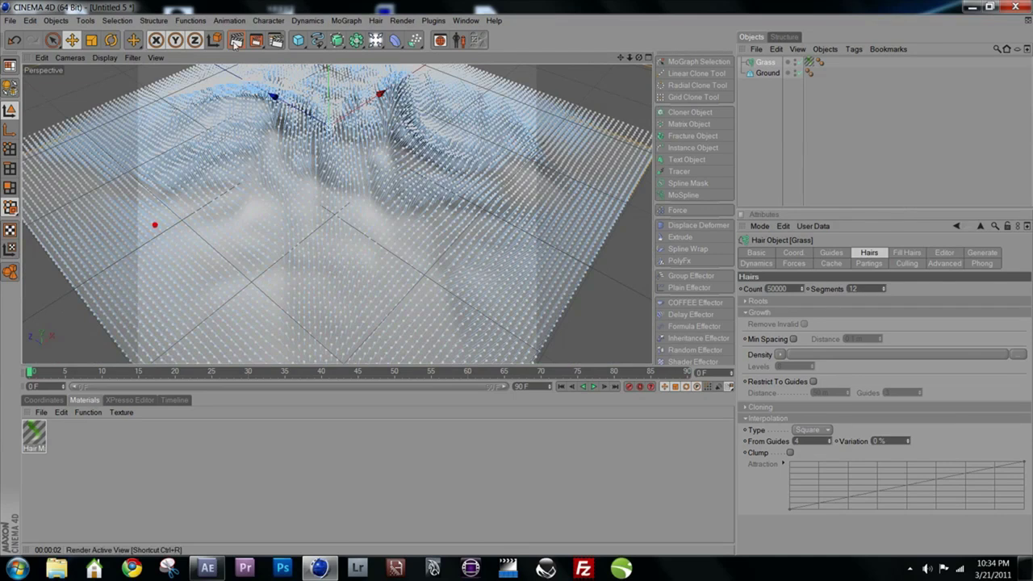
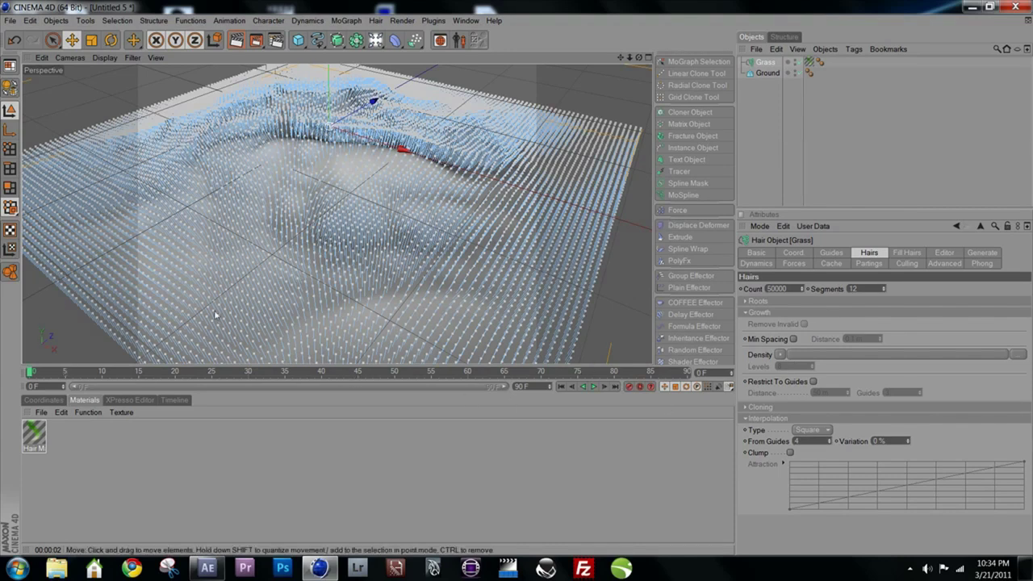
- Enable Frizz on the hair material and render the current view
{"action": "left_click", "coordinate": [76, 439]}
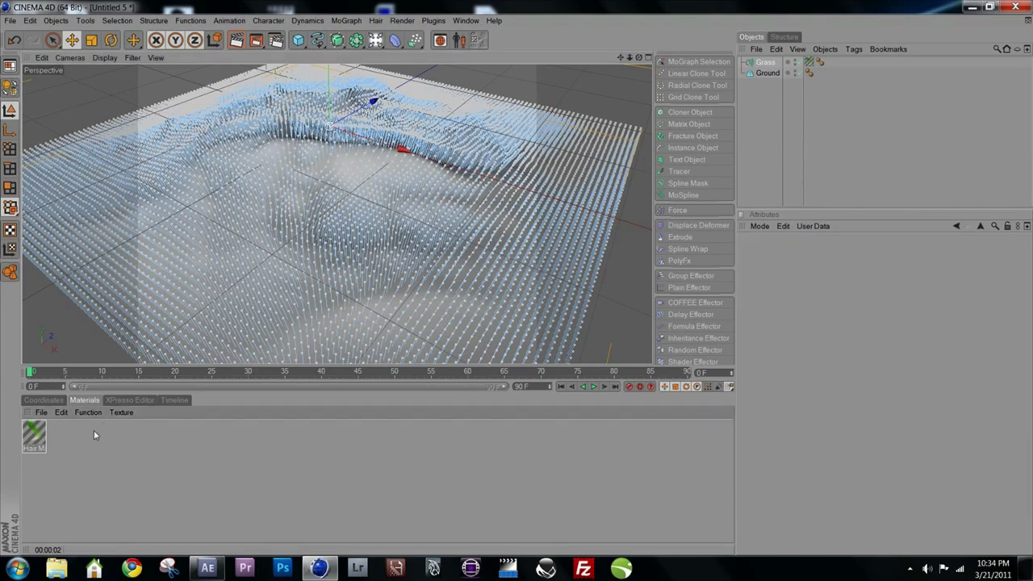
{"action": "left_click", "coordinate": [36, 432]}
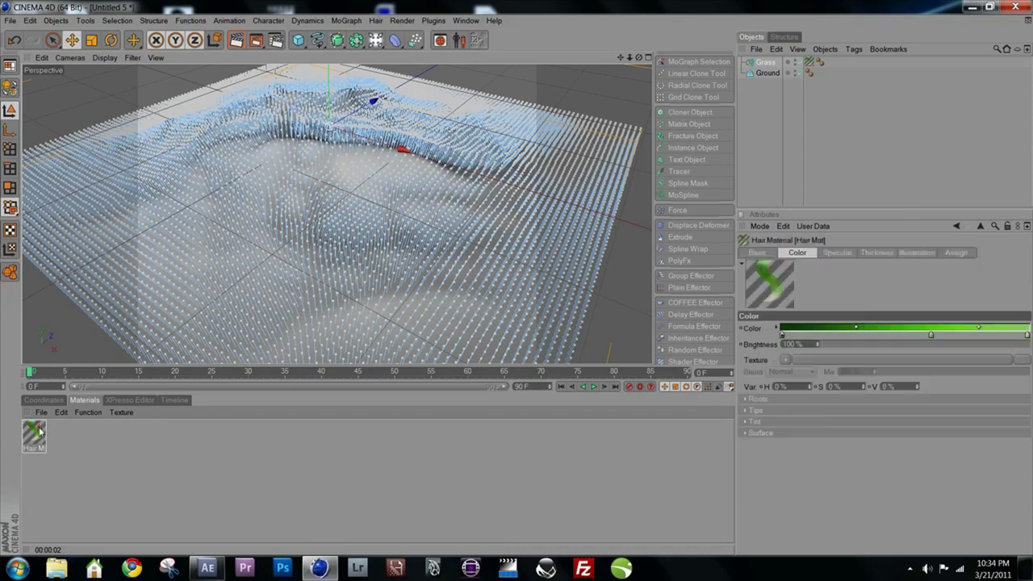
{"action": "double_click", "coordinate": [34, 434]}
{"action": "left_click_drag", "start_coordinate": [290, 79], "coordinate": [719, 161]}
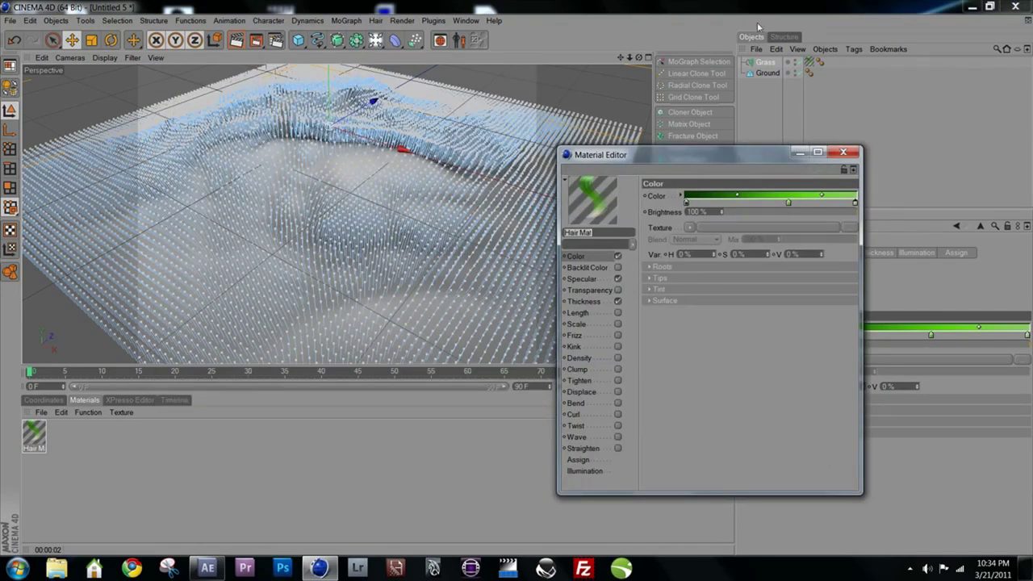
{"action": "left_click_drag", "start_coordinate": [643, 157], "coordinate": [652, 121]}
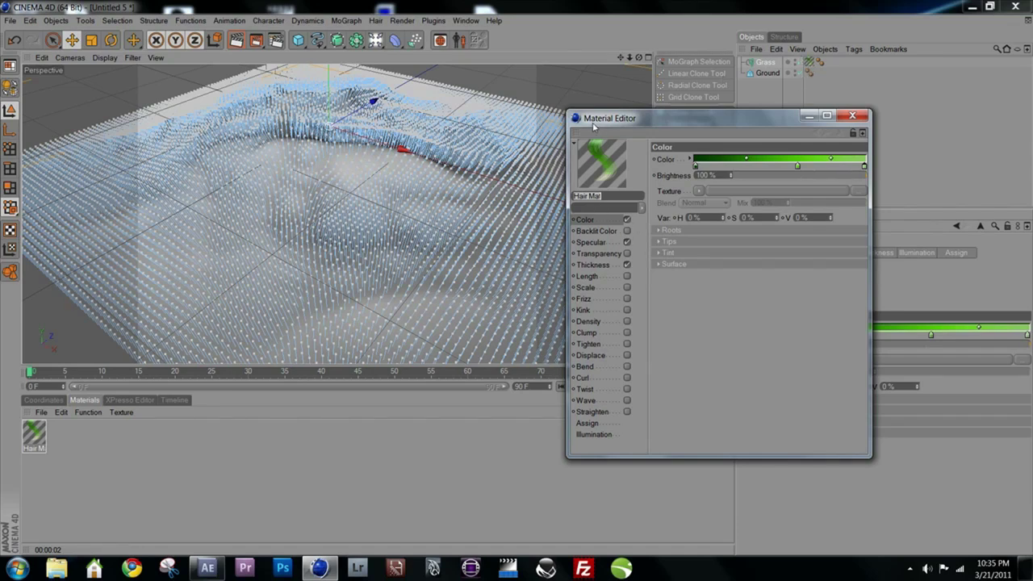
{"action": "left_click", "coordinate": [589, 300]}
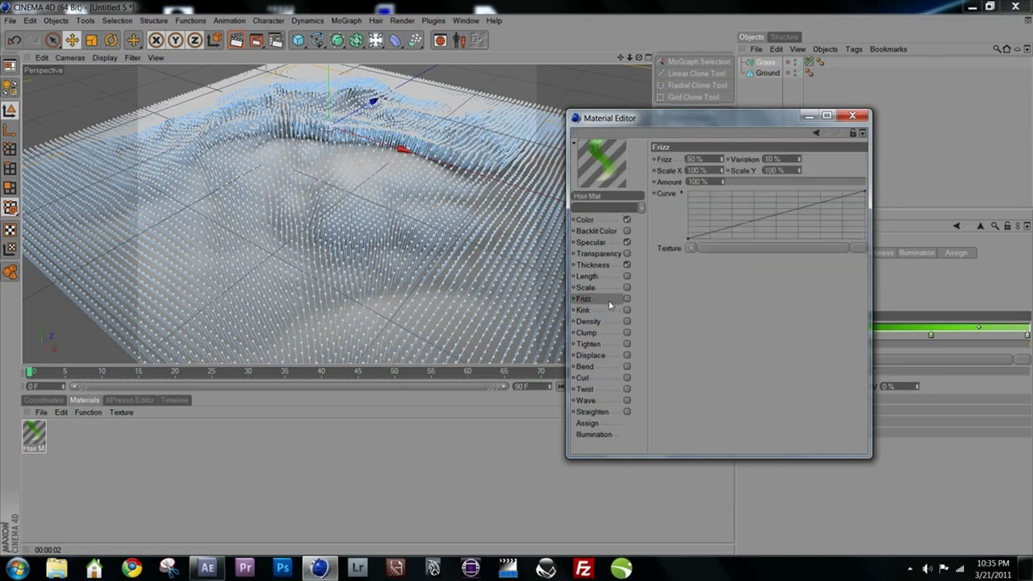
{"action": "left_click", "coordinate": [627, 299]}
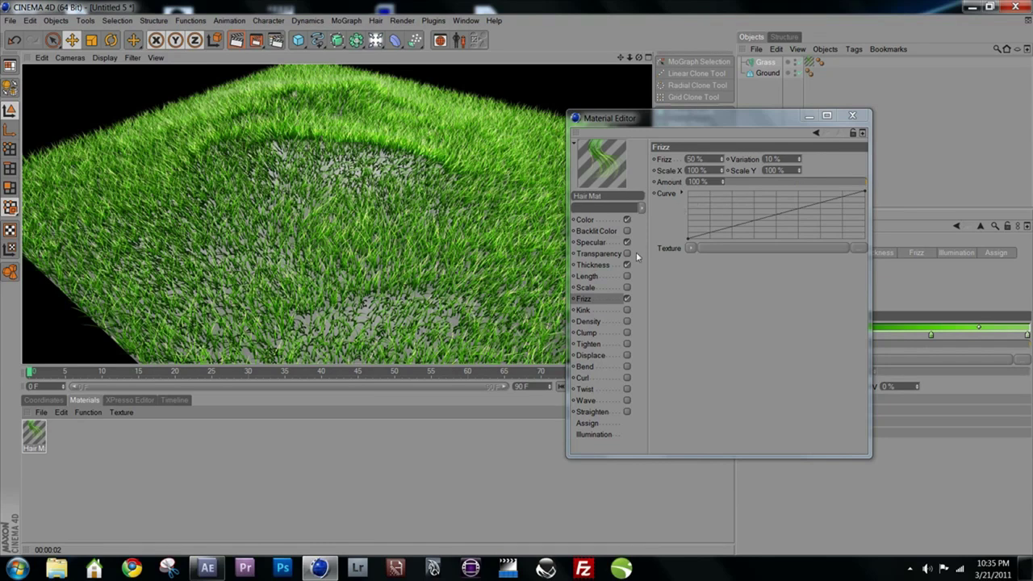
- Reshape the hair material's thickness curve into a wave that dips after the root and drops at the tip, and render the view
{"action": "left_click", "coordinate": [594, 265]}
{"action": "left_click", "coordinate": [688, 181]}
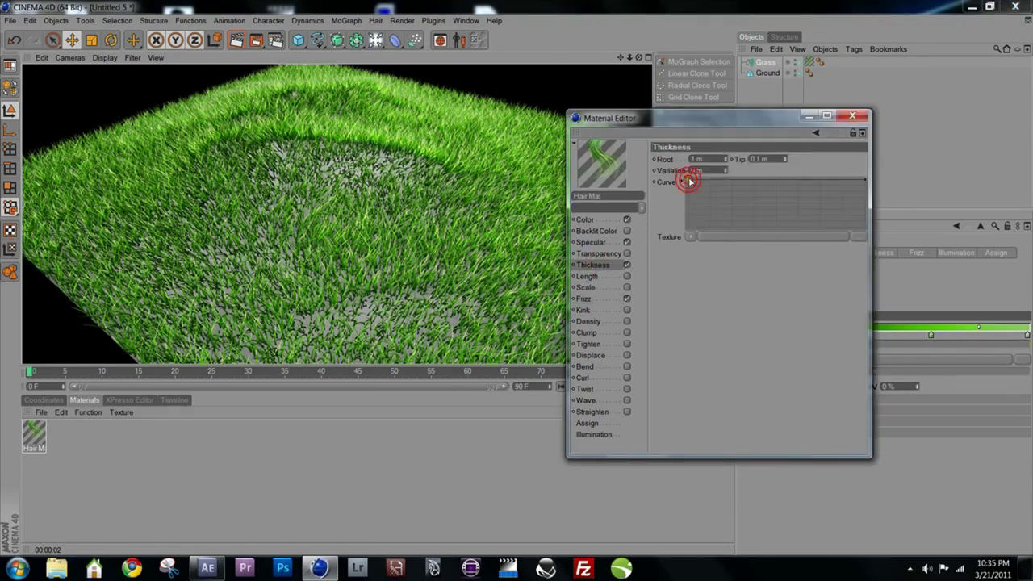
{"action": "left_click_drag", "start_coordinate": [864, 180], "coordinate": [748, 204]}
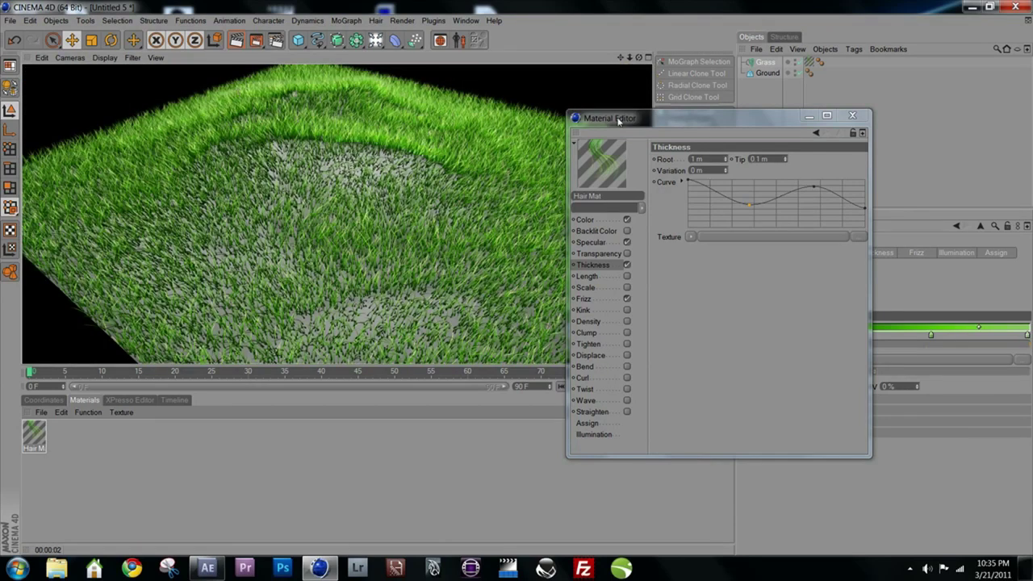
{"action": "left_click", "coordinate": [642, 114]}
{"action": "left_click", "coordinate": [627, 106]}
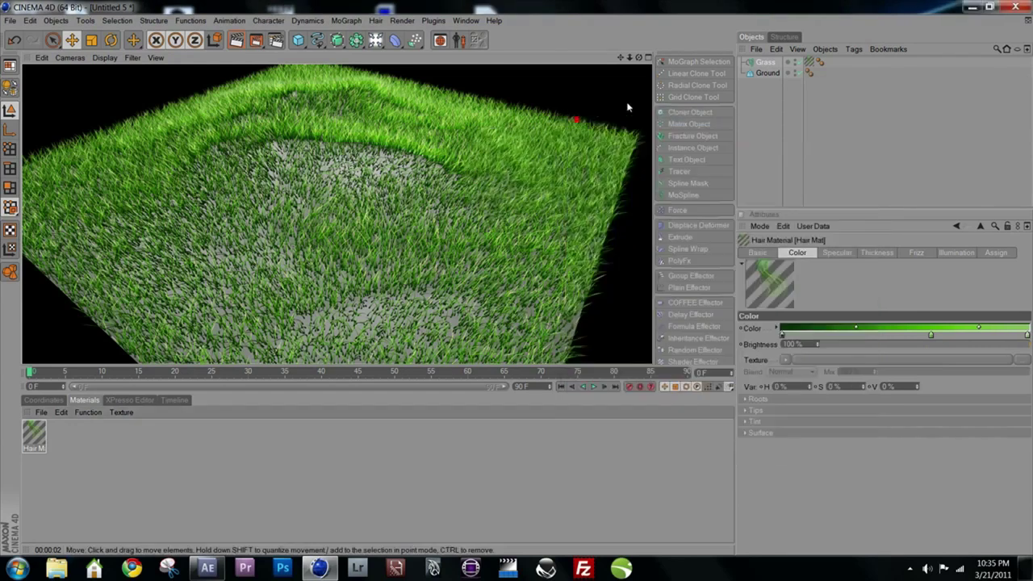
- Raise the Grass object's hair count to 65000 and render the current view
{"action": "left_click", "coordinate": [626, 105]}
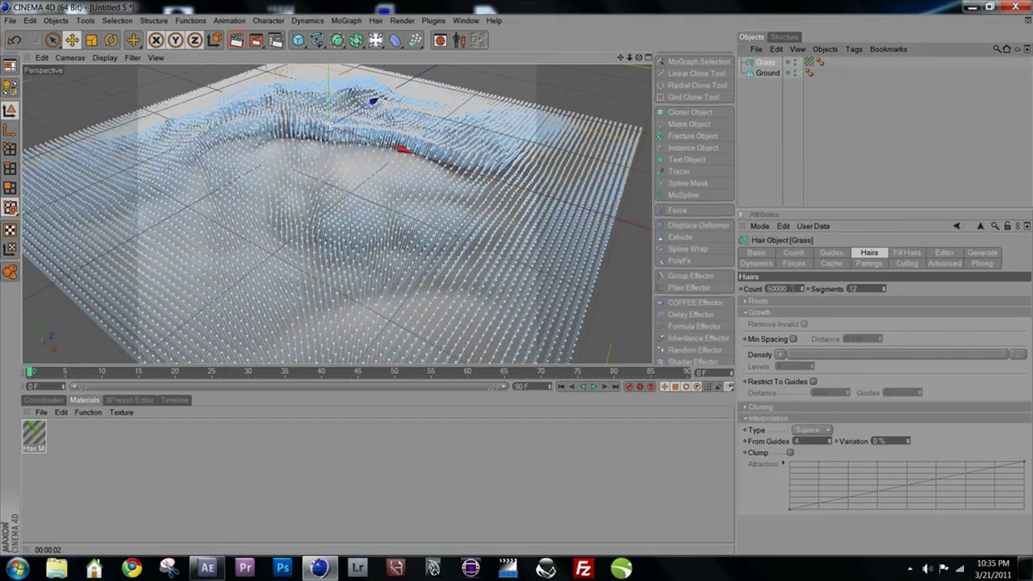
{"action": "left_click", "coordinate": [841, 208]}
{"action": "type", "text": "65000"}
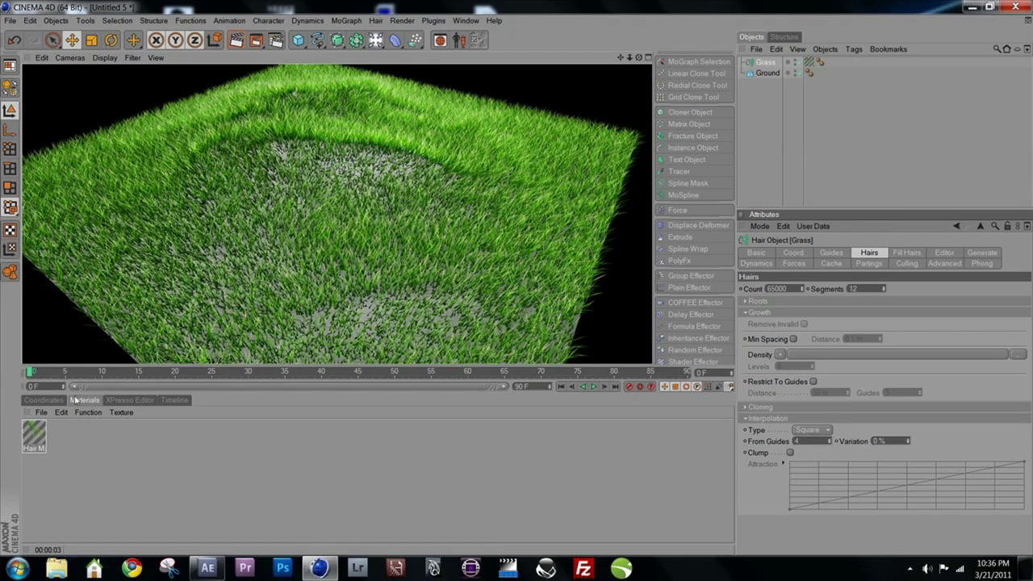
- Create a new standard material and set its color to earthy brown with RGB 109, 84, 49
{"action": "left_click", "coordinate": [41, 413]}
{"action": "left_click", "coordinate": [30, 428]}
{"action": "double_click", "coordinate": [30, 432]}
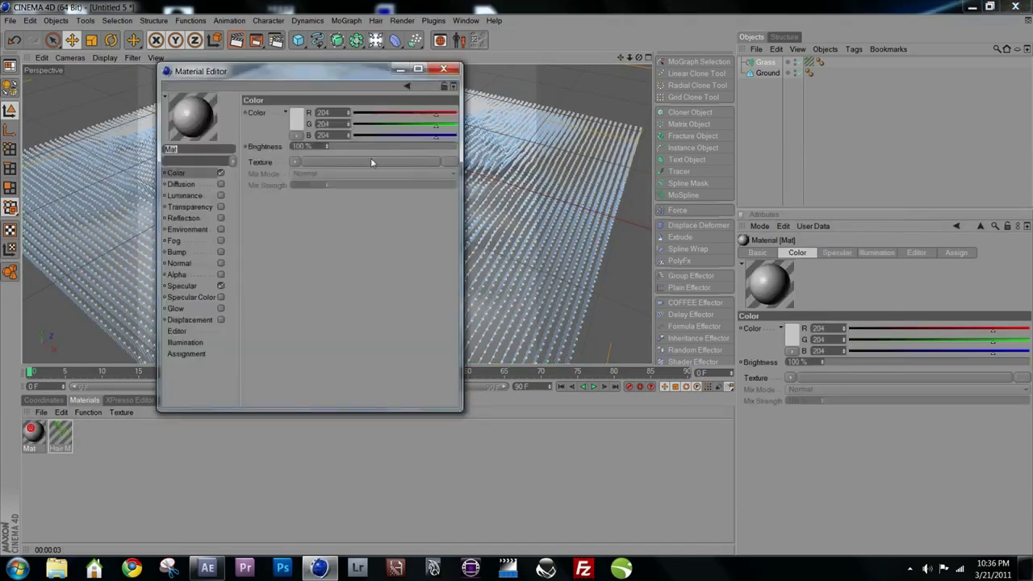
{"action": "left_click", "coordinate": [294, 115]}
{"action": "left_click", "coordinate": [281, 83]}
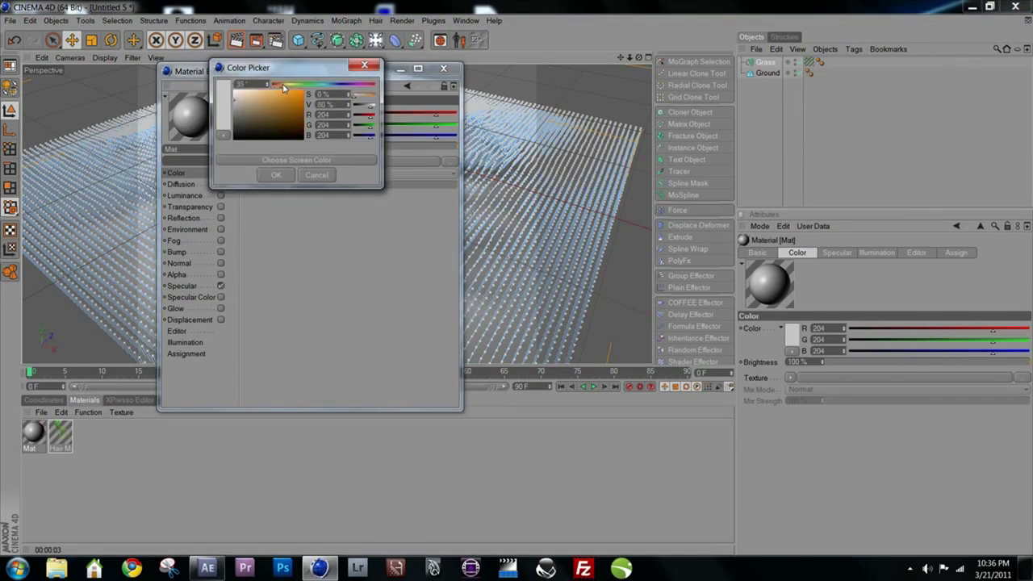
{"action": "left_click", "coordinate": [284, 122]}
{"action": "left_click_drag", "start_coordinate": [321, 122], "coordinate": [319, 129]}
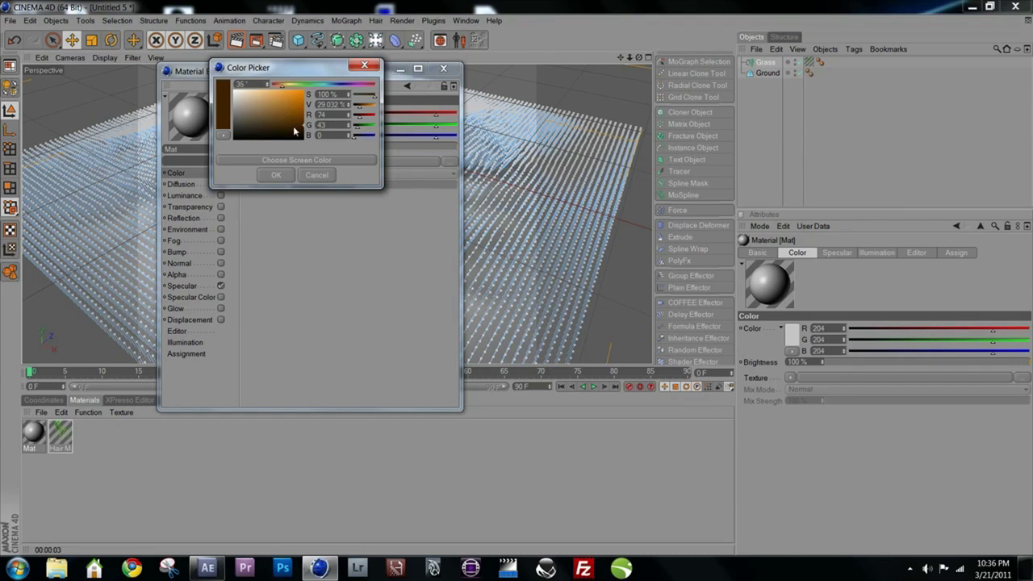
{"action": "left_click_drag", "start_coordinate": [292, 126], "coordinate": [273, 118]}
{"action": "left_click", "coordinate": [276, 174]}
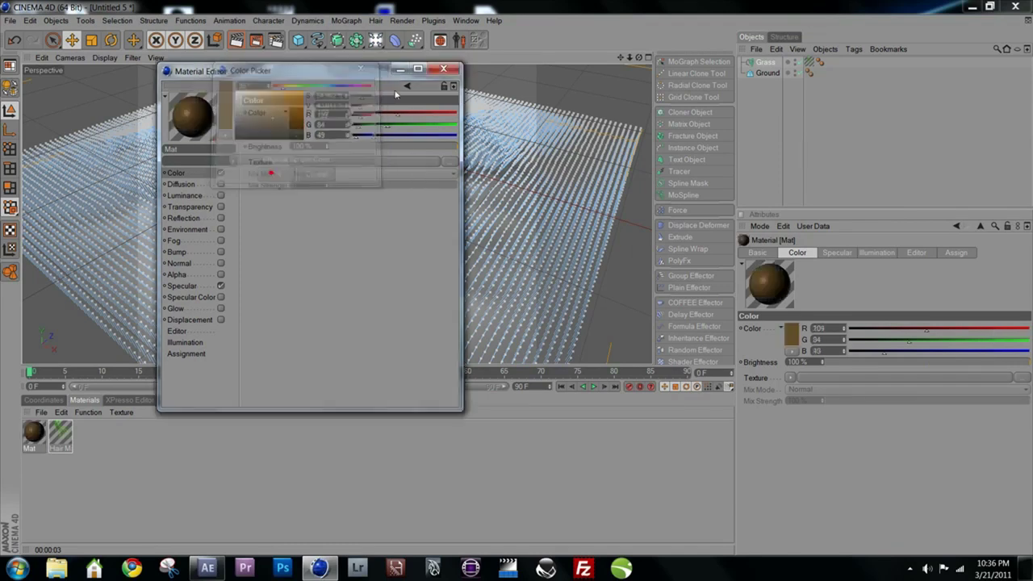
{"action": "left_click", "coordinate": [443, 67]}
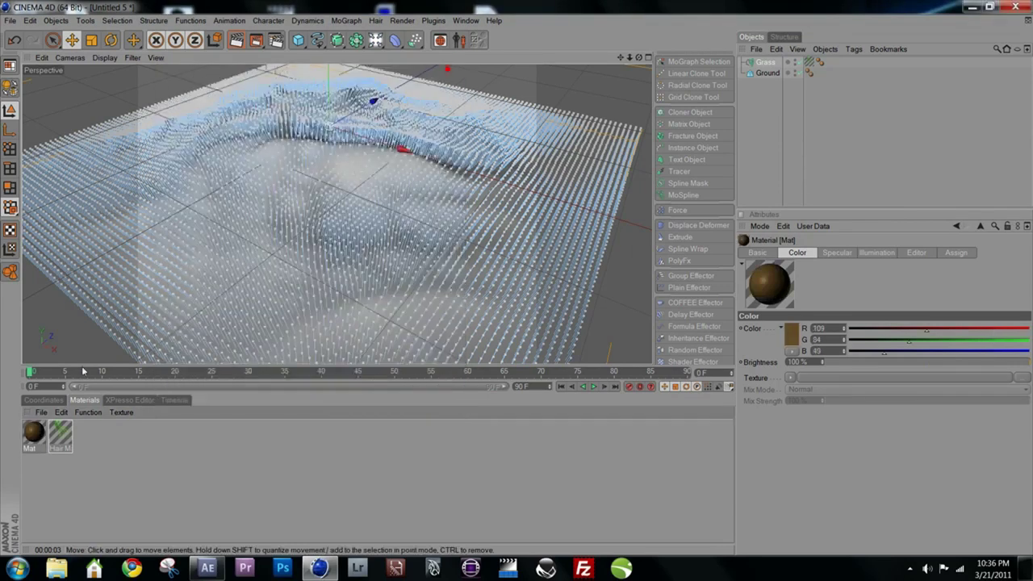
- Enable Bump on the brown material and load a Noise shader as its texture
{"action": "double_click", "coordinate": [34, 434]}
{"action": "left_click_drag", "start_coordinate": [267, 70], "coordinate": [458, 64]}
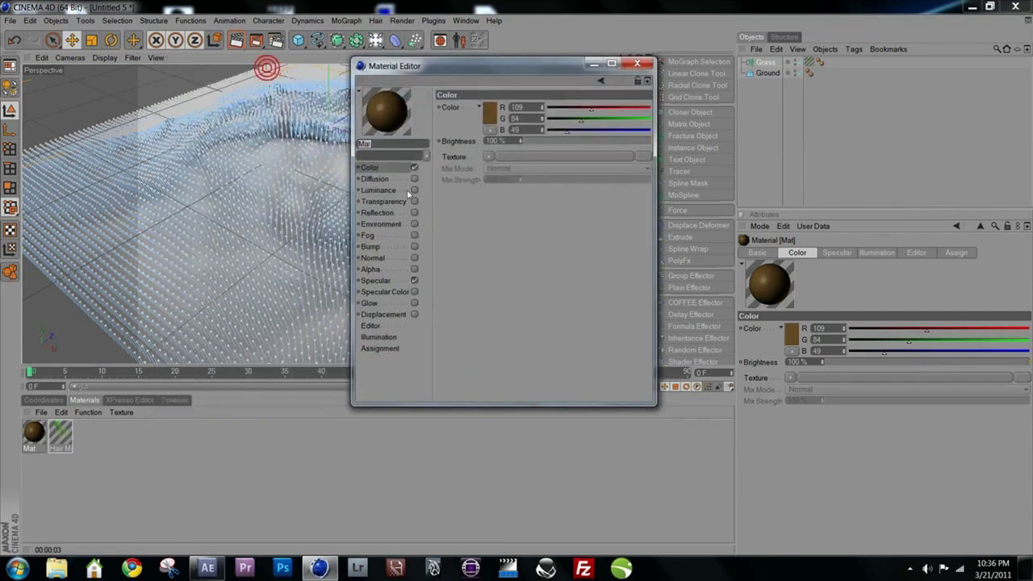
{"action": "left_click", "coordinate": [380, 248]}
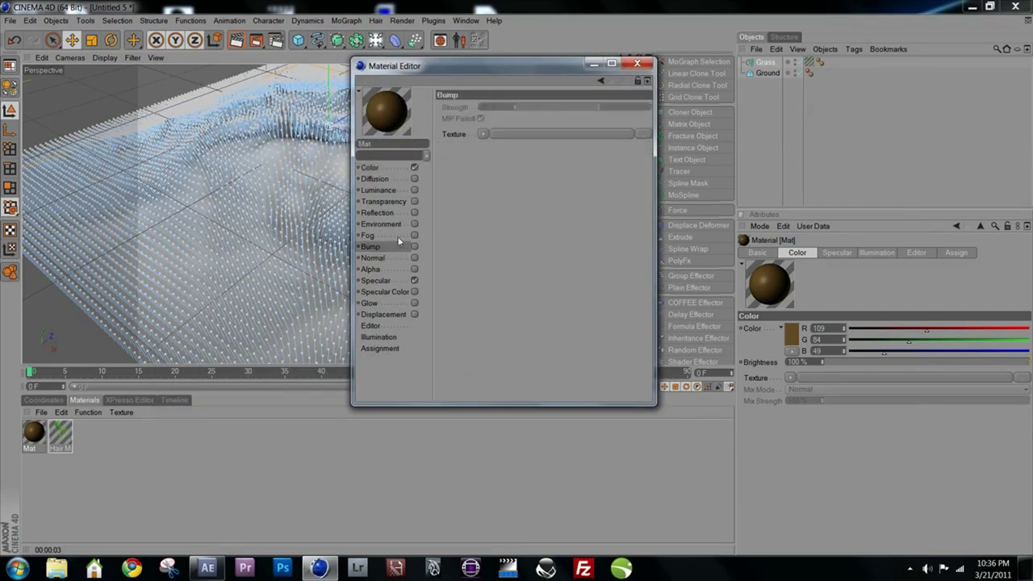
{"action": "left_click", "coordinate": [414, 246]}
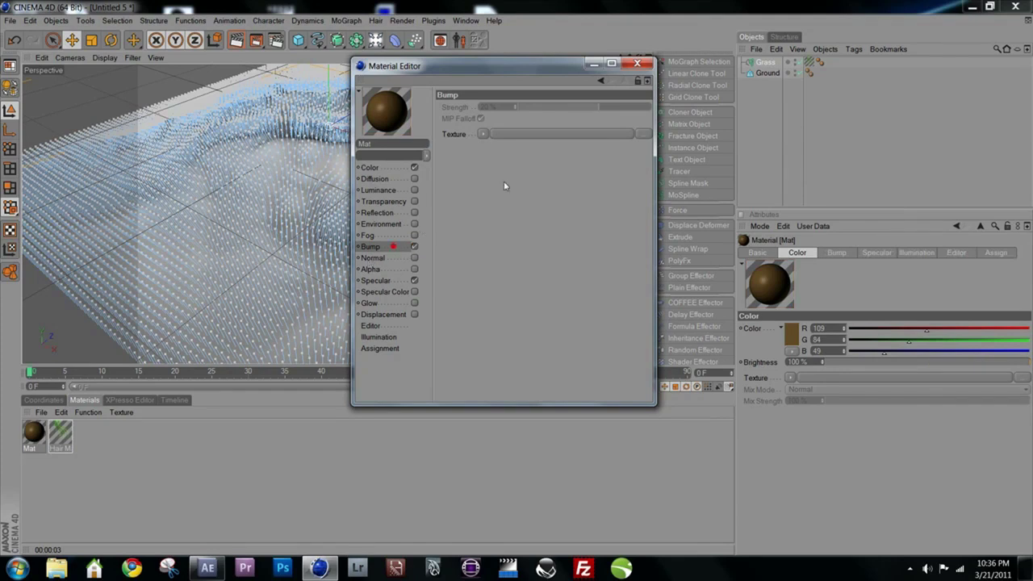
{"action": "left_click", "coordinate": [483, 134]}
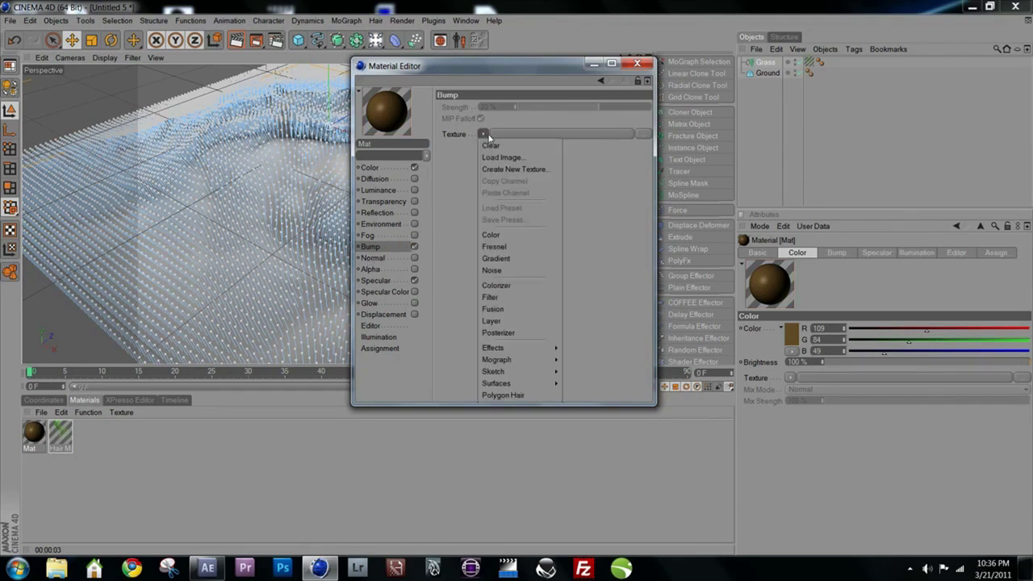
{"action": "left_click", "coordinate": [496, 270]}
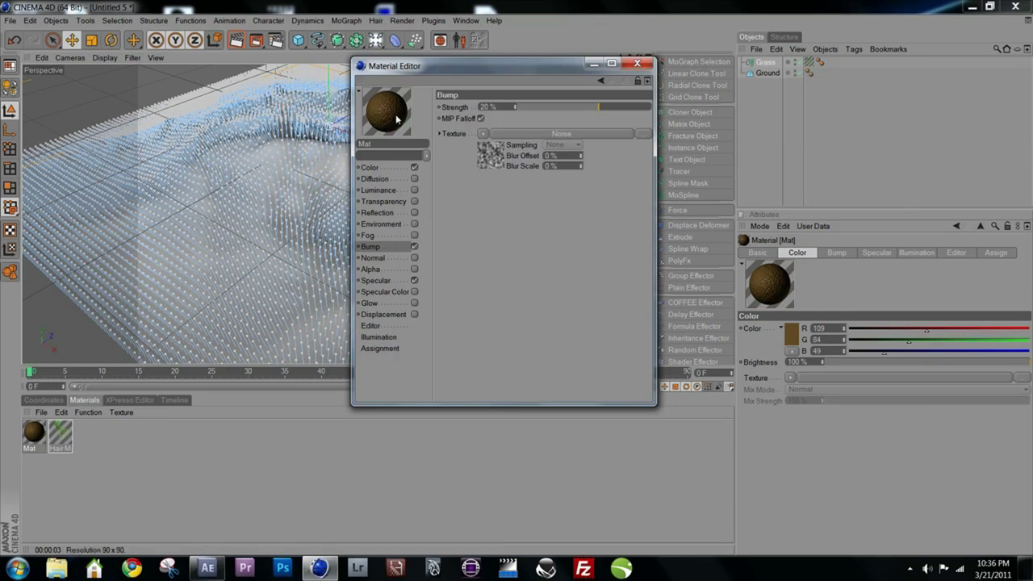
- Set the bump shader's noise type to Luka and slightly increase the bump strength of the brown material
{"action": "left_click", "coordinate": [526, 135]}
{"action": "left_click", "coordinate": [550, 200]}
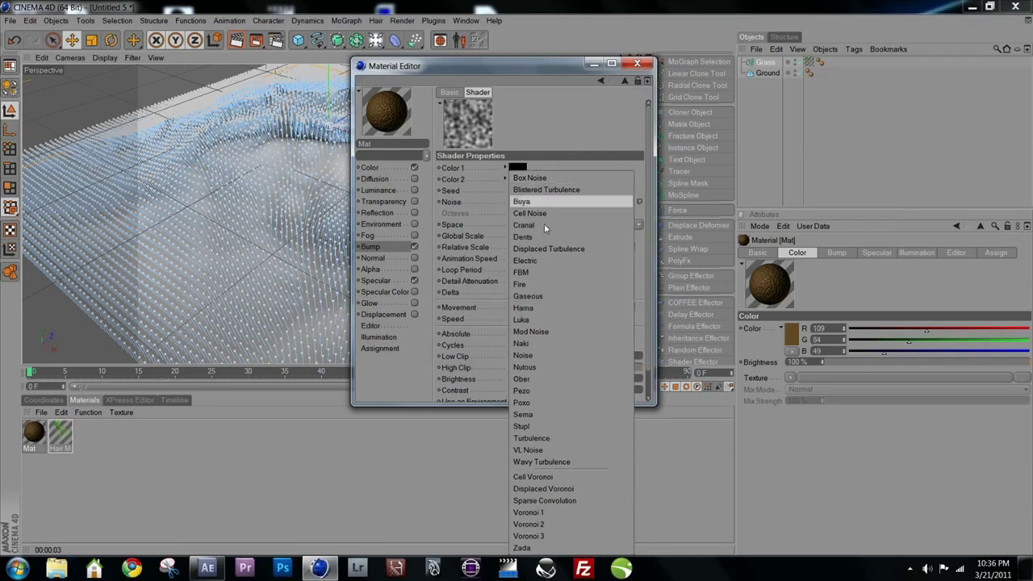
{"action": "left_click", "coordinate": [524, 319]}
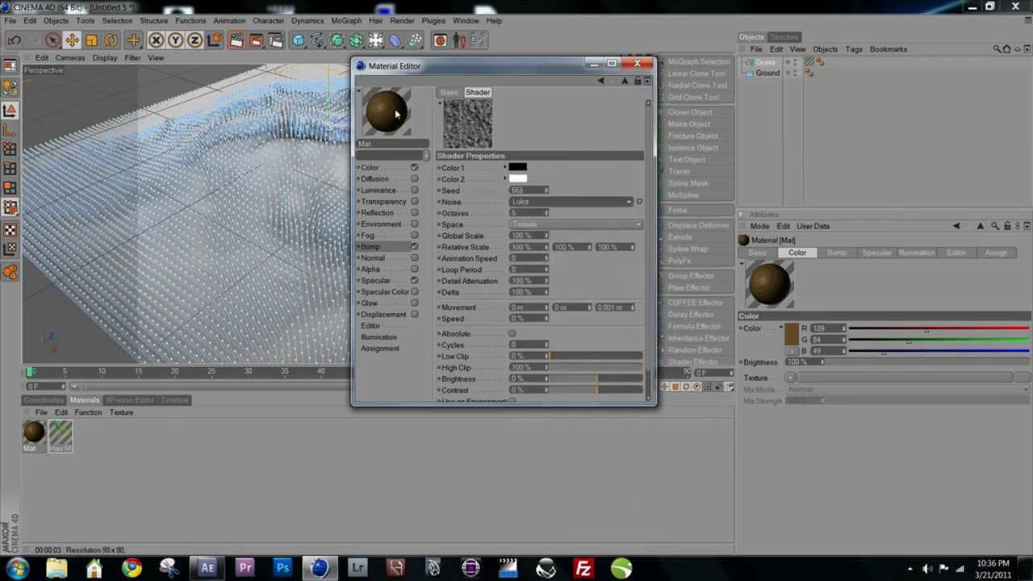
{"action": "left_click", "coordinate": [370, 246]}
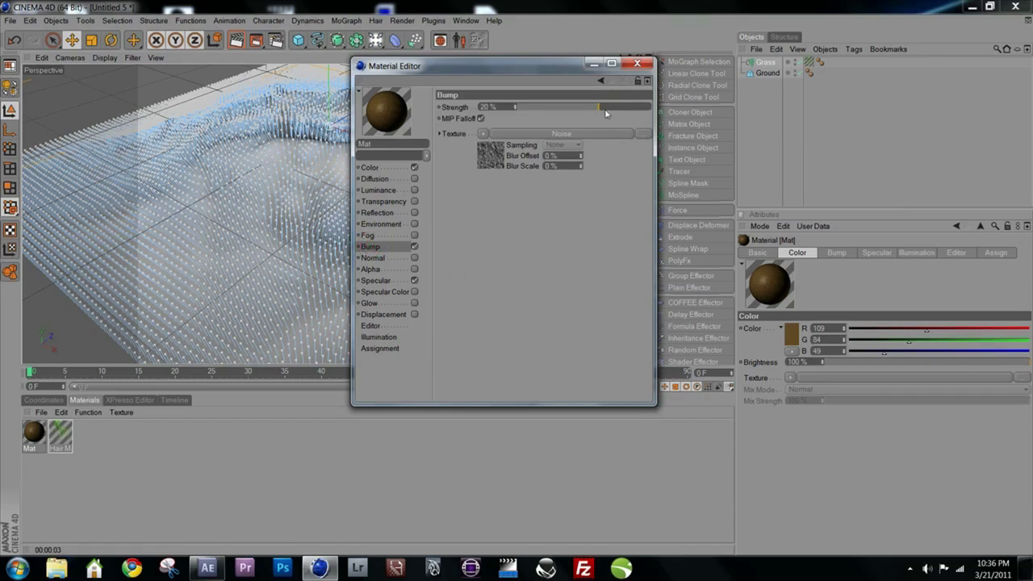
{"action": "left_click_drag", "start_coordinate": [599, 106], "coordinate": [616, 108]}
{"action": "left_click", "coordinate": [638, 63]}
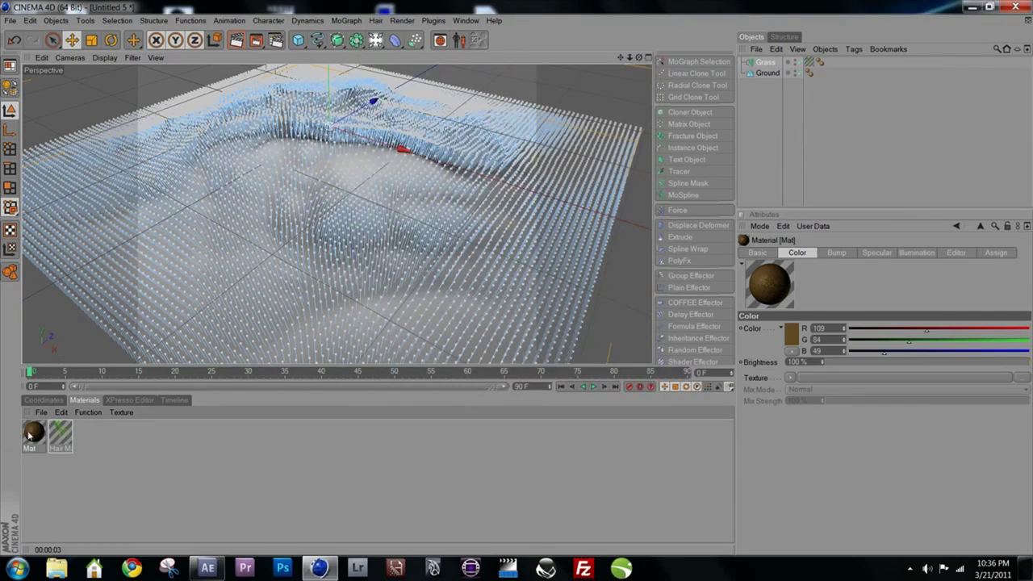
- Apply the brown material to the Ground object and render the current view
{"action": "left_click_drag", "start_coordinate": [32, 437], "coordinate": [768, 72]}
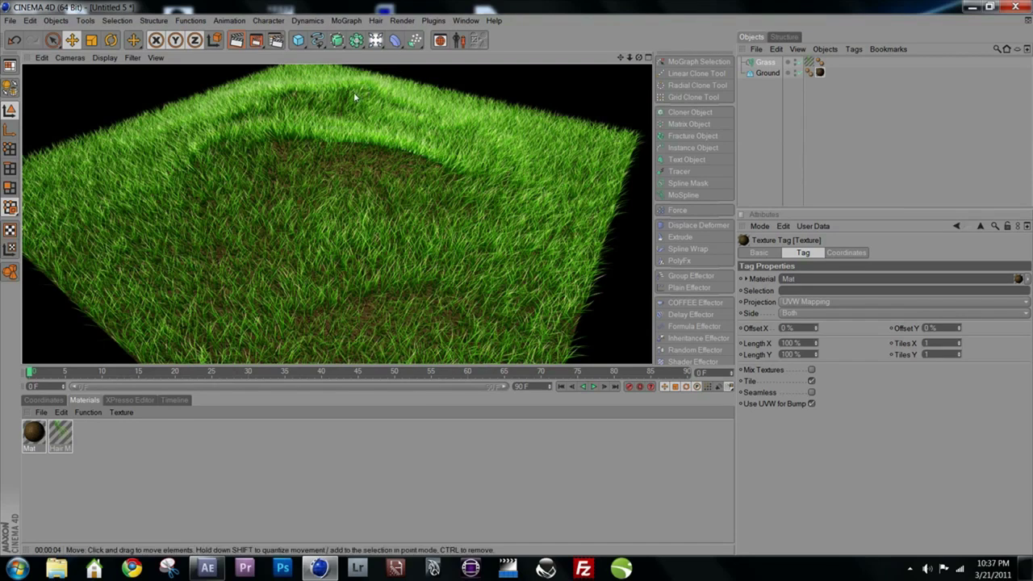
{"action": "left_click", "coordinate": [468, 203]}
{"action": "left_click_drag", "start_coordinate": [246, 175], "coordinate": [373, 99], "text": "alt"}
- Enable Fill Hairs on the Grass hair object with a count of 20000 and render the view
{"action": "left_click", "coordinate": [766, 63]}
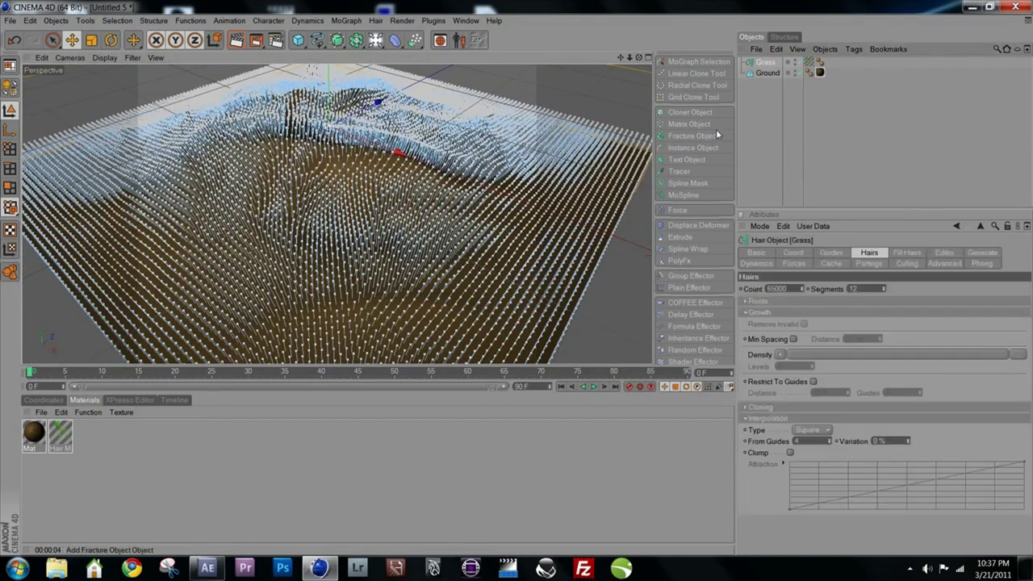
{"action": "left_click", "coordinate": [907, 253]}
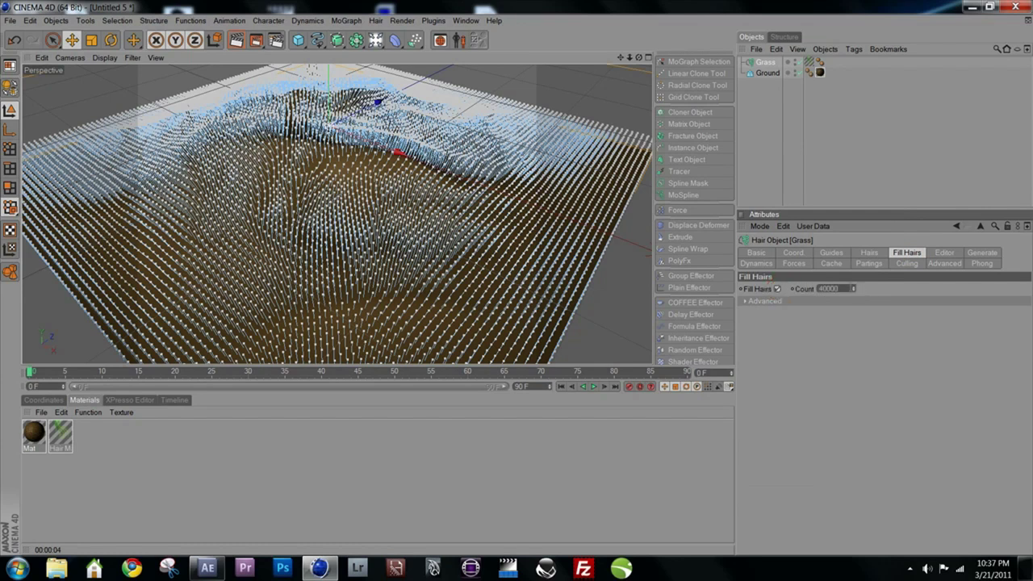
{"action": "left_click", "coordinate": [775, 288]}
{"action": "type", "text": "200"}
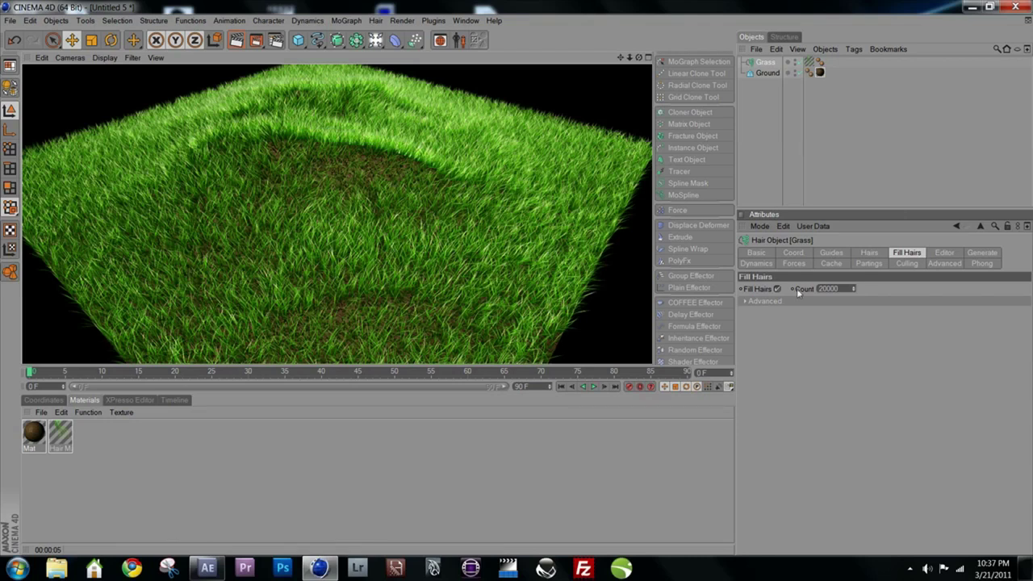
{"action": "left_click", "coordinate": [868, 252]}
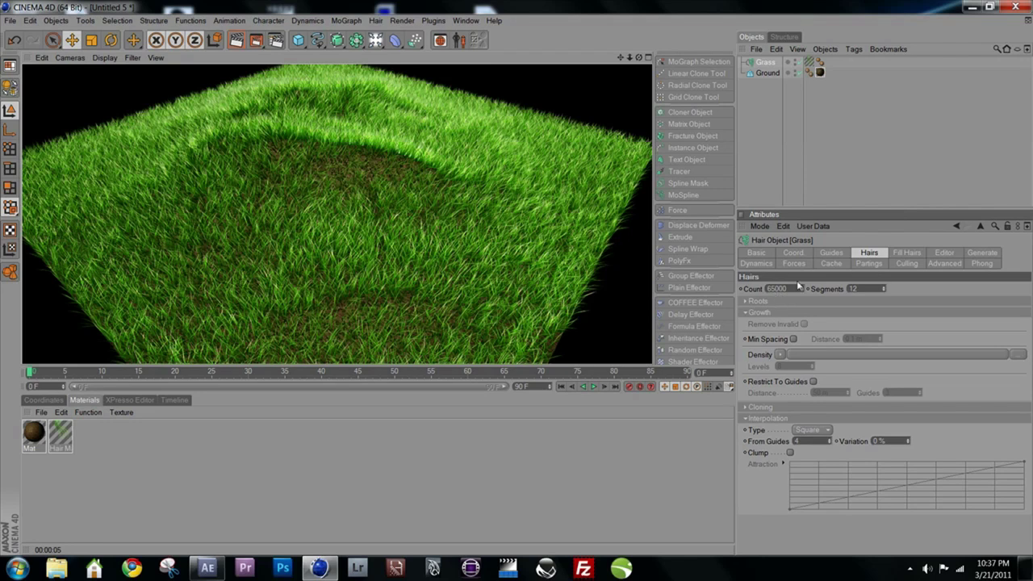
- Change the ground material's color from brown to dark green, RGB 58, 109, 49, and render the view
{"action": "double_click", "coordinate": [34, 433]}
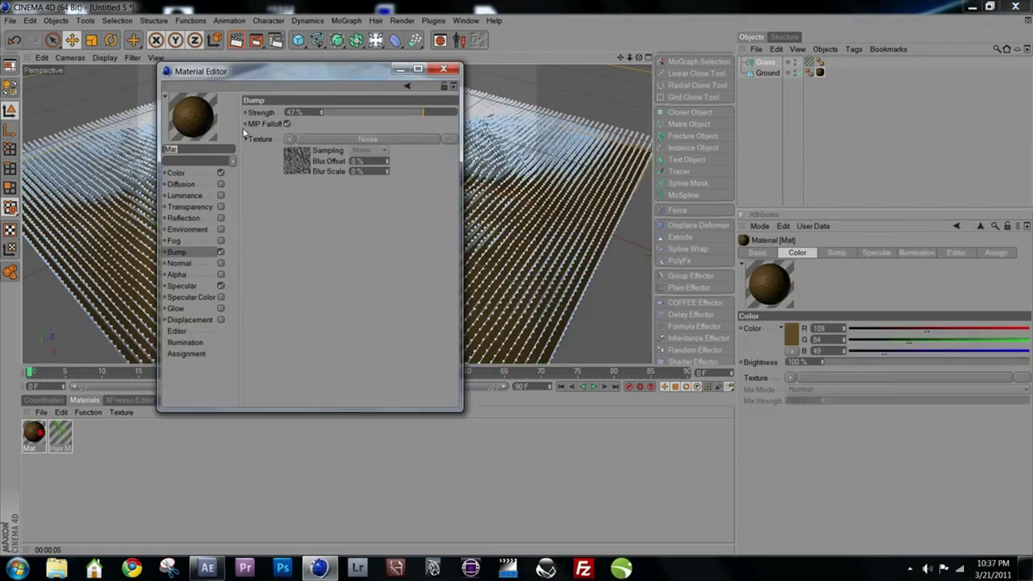
{"action": "left_click", "coordinate": [181, 173]}
{"action": "left_click", "coordinate": [302, 123]}
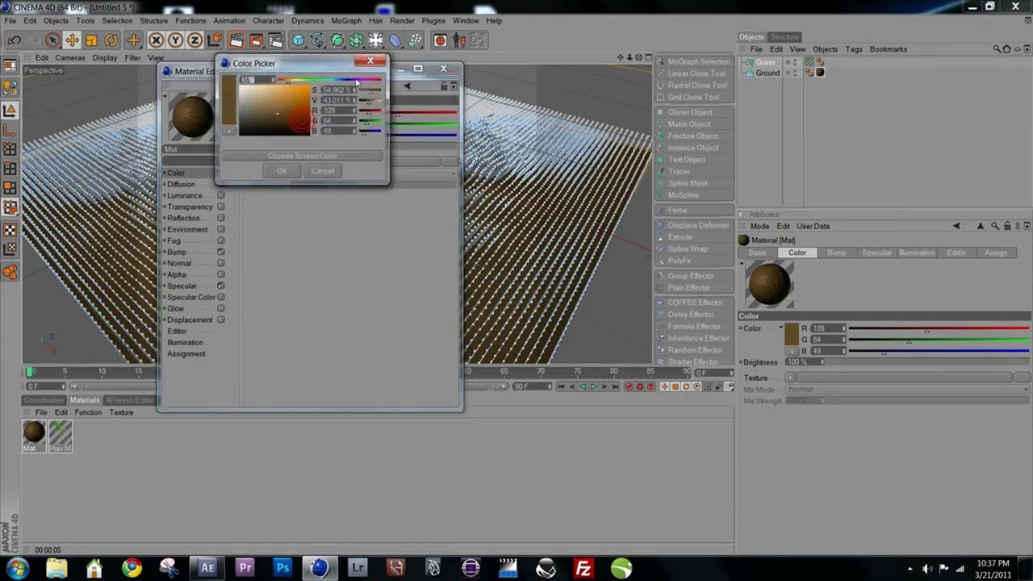
{"action": "left_click", "coordinate": [310, 80]}
{"action": "left_click", "coordinate": [284, 171]}
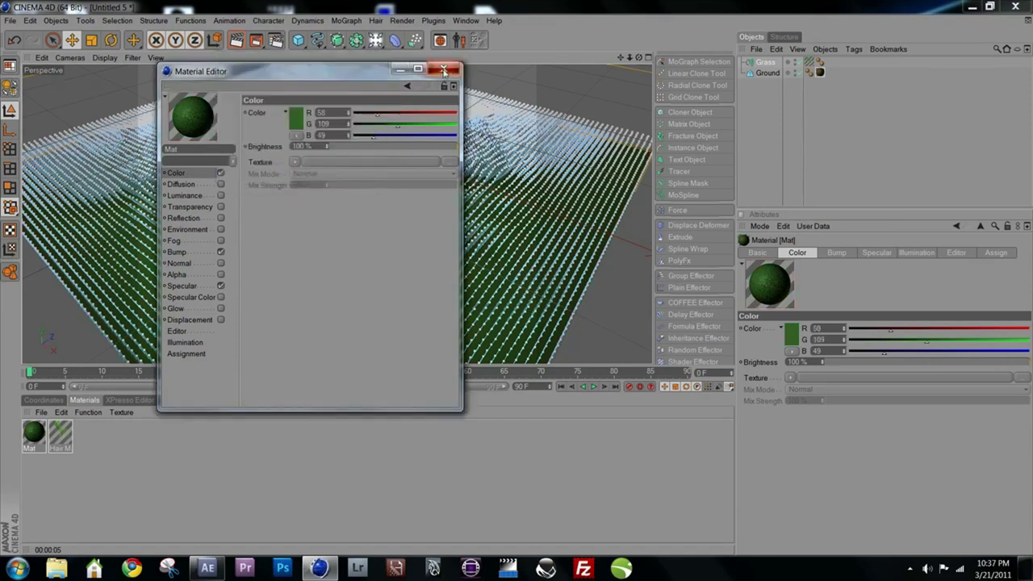
{"action": "left_click", "coordinate": [443, 69]}
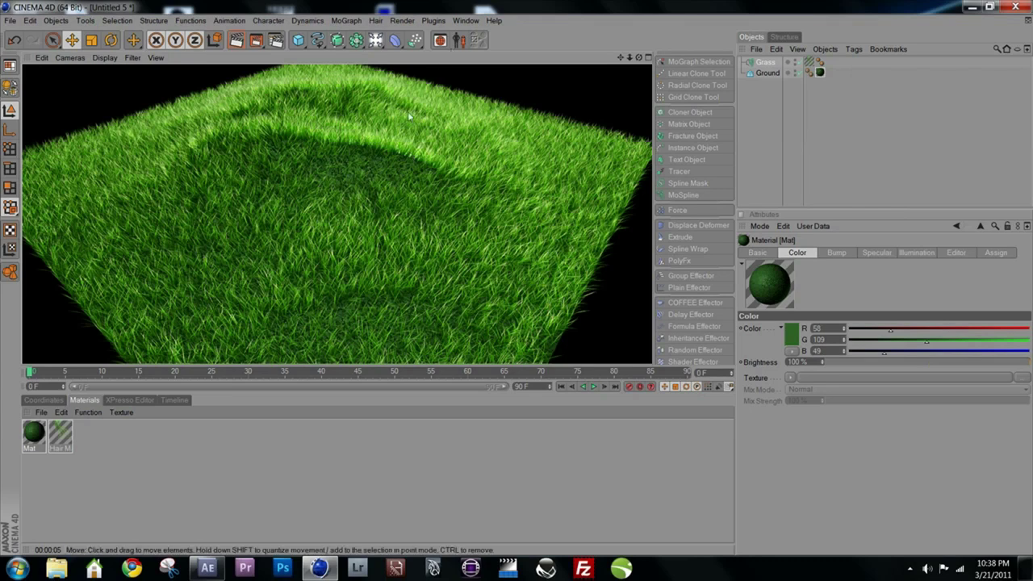
- Add a Sphere primitive to the scene and reduce its radius to 15 m
{"action": "key", "text": "F3"}
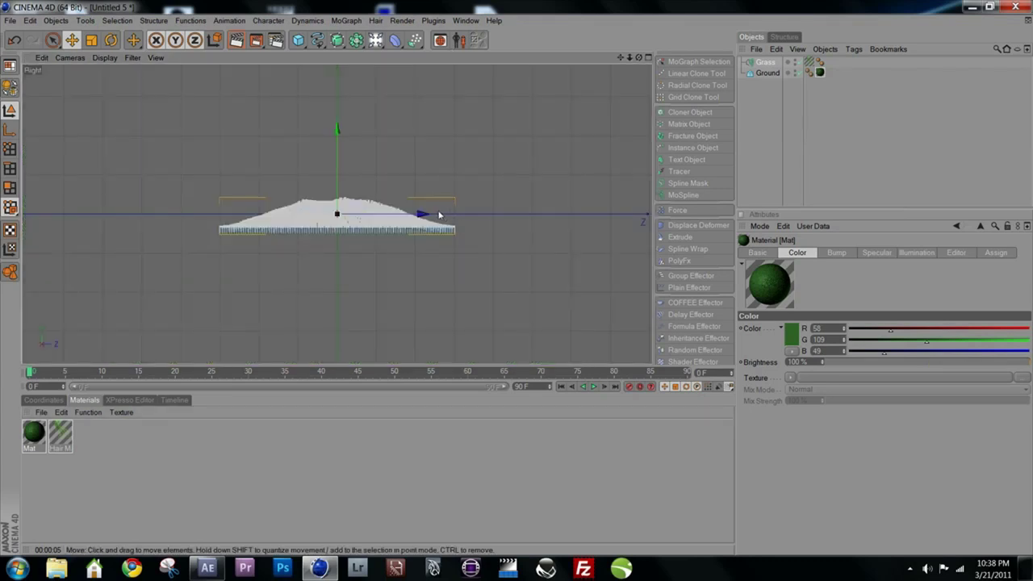
{"action": "left_click", "coordinate": [646, 58]}
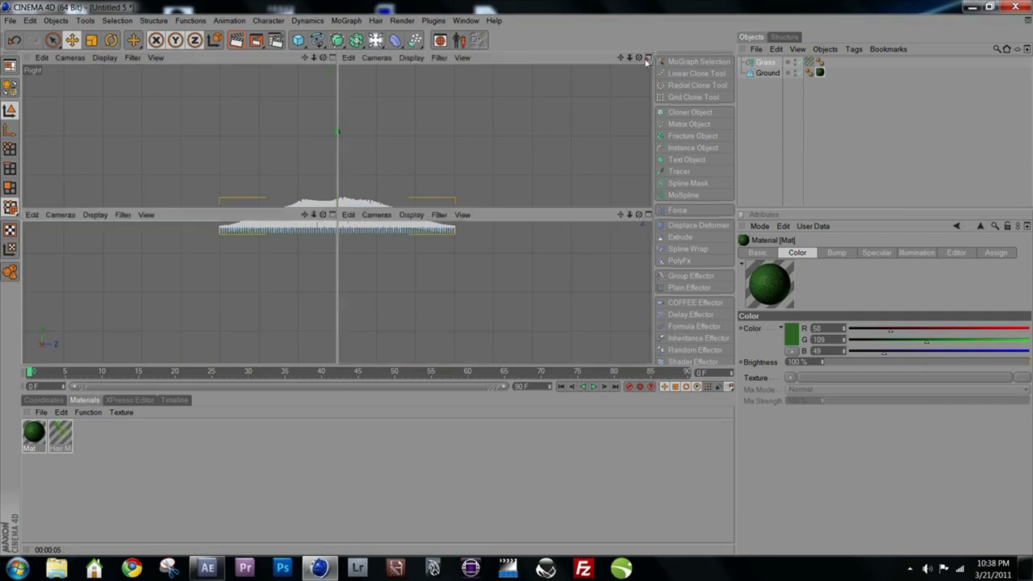
{"action": "left_click", "coordinate": [321, 57]}
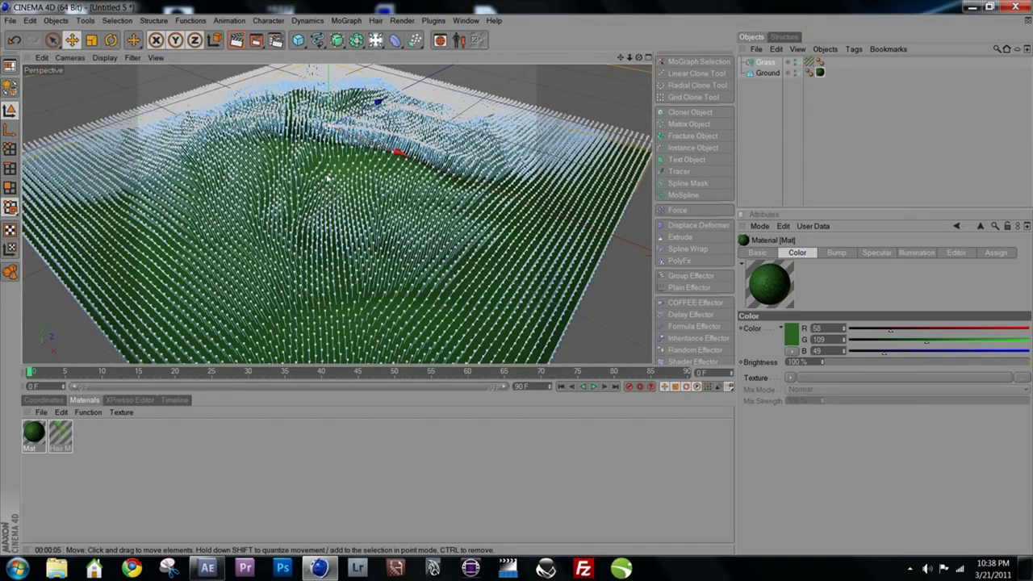
{"action": "scroll", "coordinate": [408, 204], "scroll_direction": "down", "scroll_amount": 3}
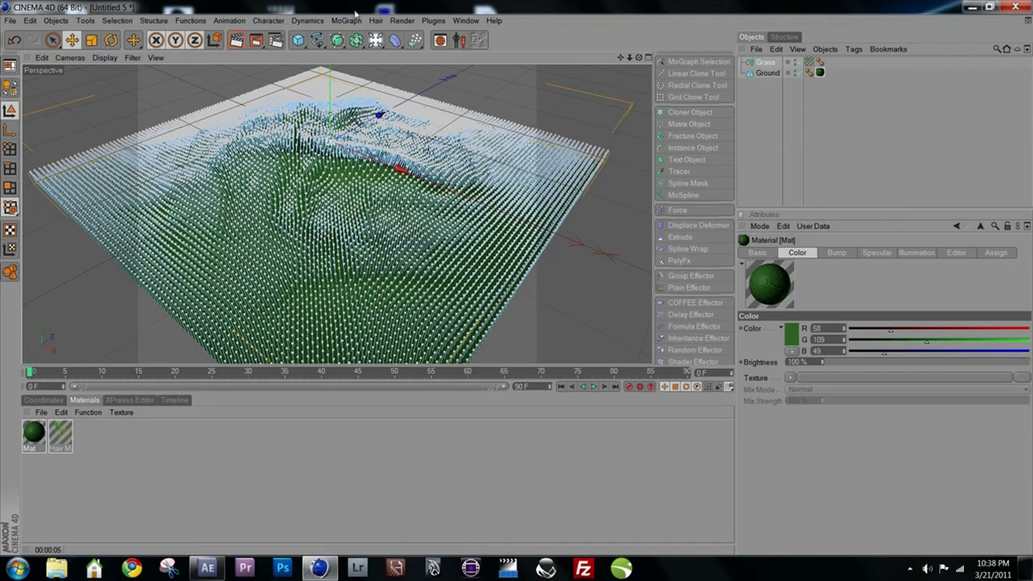
{"action": "left_click", "coordinate": [298, 40]}
{"action": "left_click", "coordinate": [404, 50]}
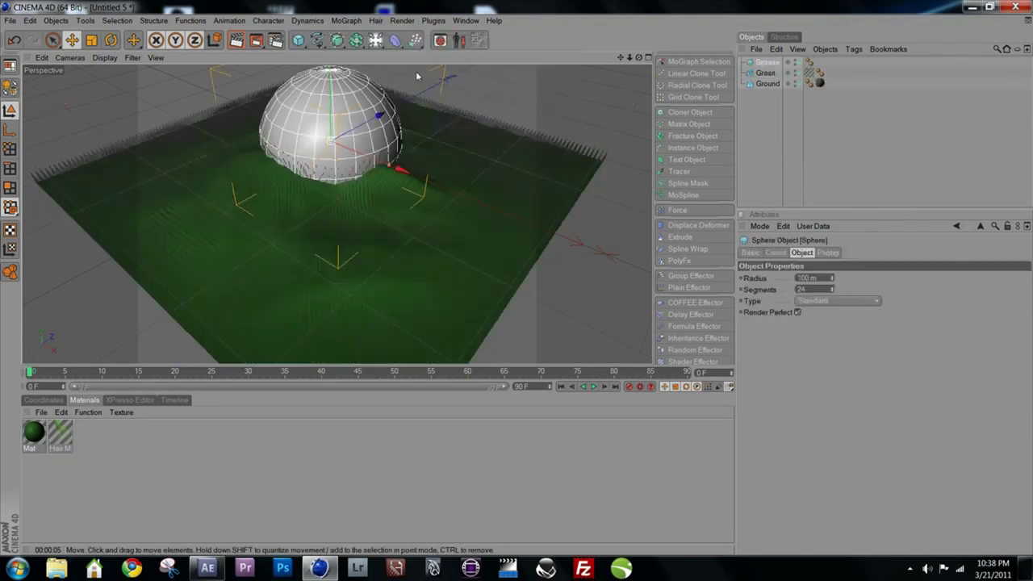
{"action": "left_click", "coordinate": [832, 281]}
{"action": "left_click_drag", "start_coordinate": [832, 281], "coordinate": [818, 328]}
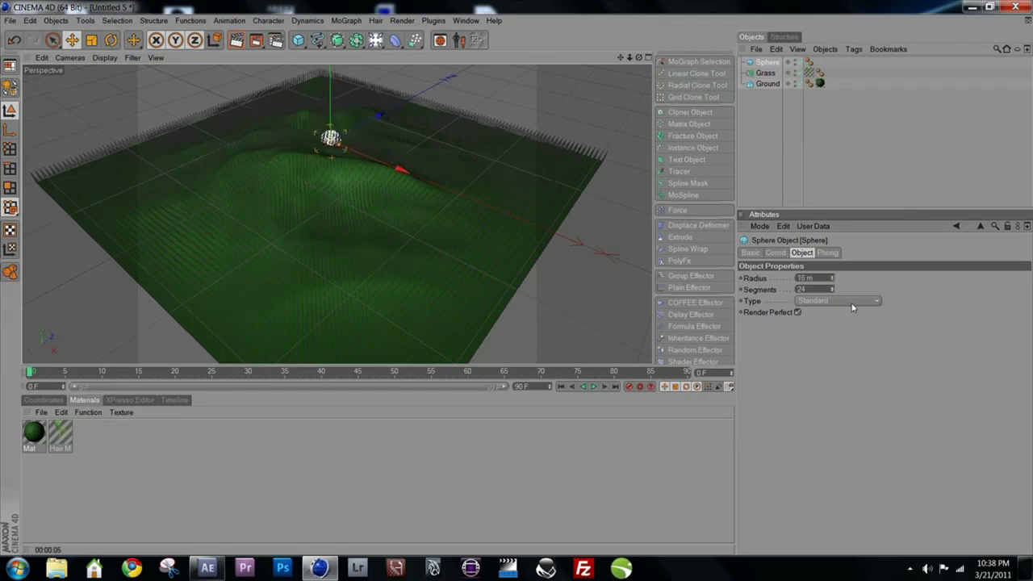
- Raise the sphere along its vertical axis so it floats above the terrain's hills
{"action": "left_click_drag", "start_coordinate": [477, 224], "coordinate": [337, 151], "text": "alt"}
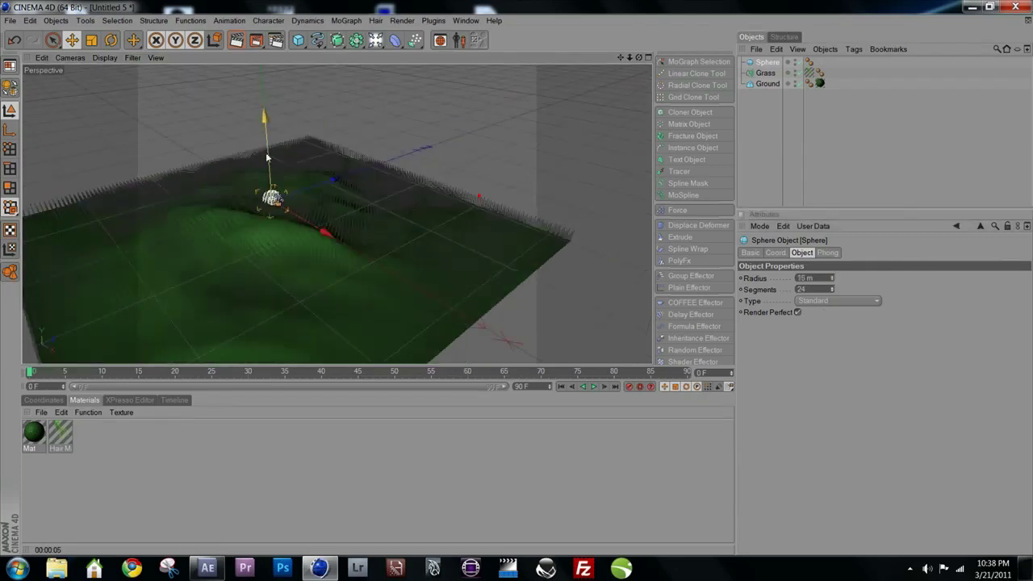
{"action": "mouse_move", "coordinate": [268, 158]}
{"action": "left_mouse_down"}
{"action": "mouse_move", "coordinate": [267, 91]}
{"action": "mouse_move", "coordinate": [287, 150]}
{"action": "mouse_move", "coordinate": [260, 165]}
{"action": "mouse_move", "coordinate": [371, 172]}
{"action": "mouse_move", "coordinate": [274, 171]}
{"action": "left_mouse_up"}
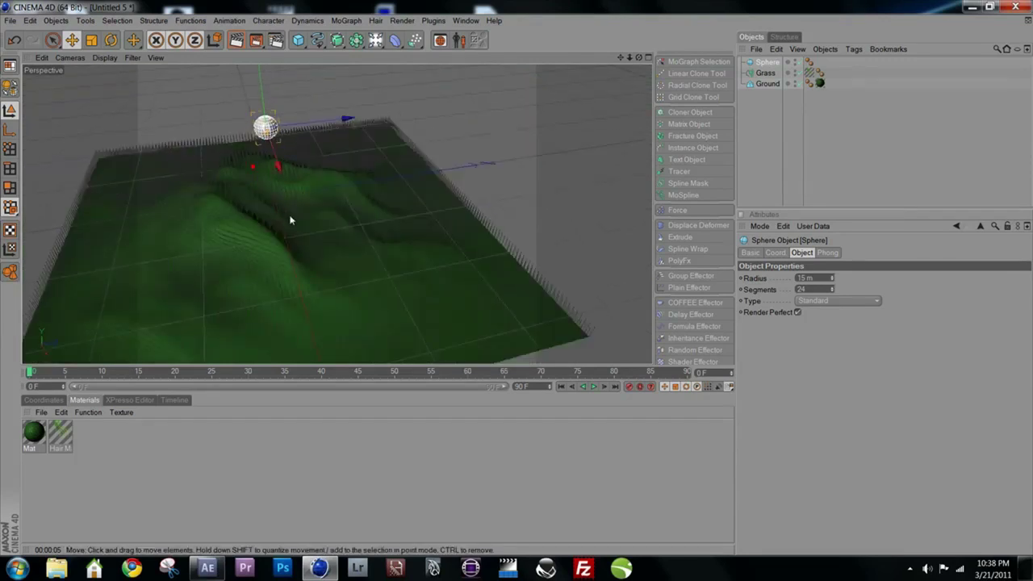
{"action": "left_click_drag", "start_coordinate": [321, 253], "coordinate": [229, 208], "text": "alt"}
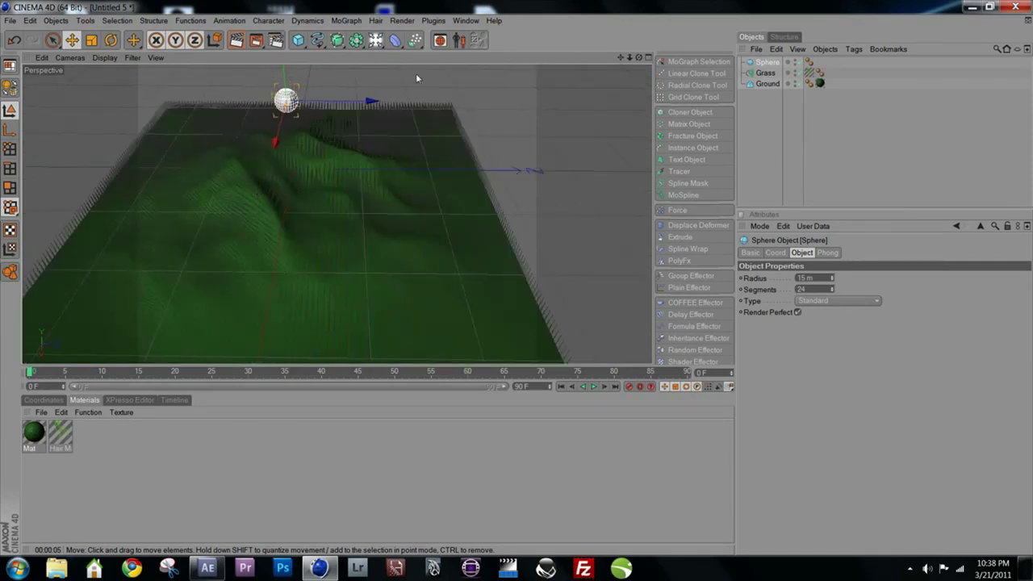
{"action": "left_click_drag", "start_coordinate": [278, 227], "coordinate": [278, 162], "text": "alt"}
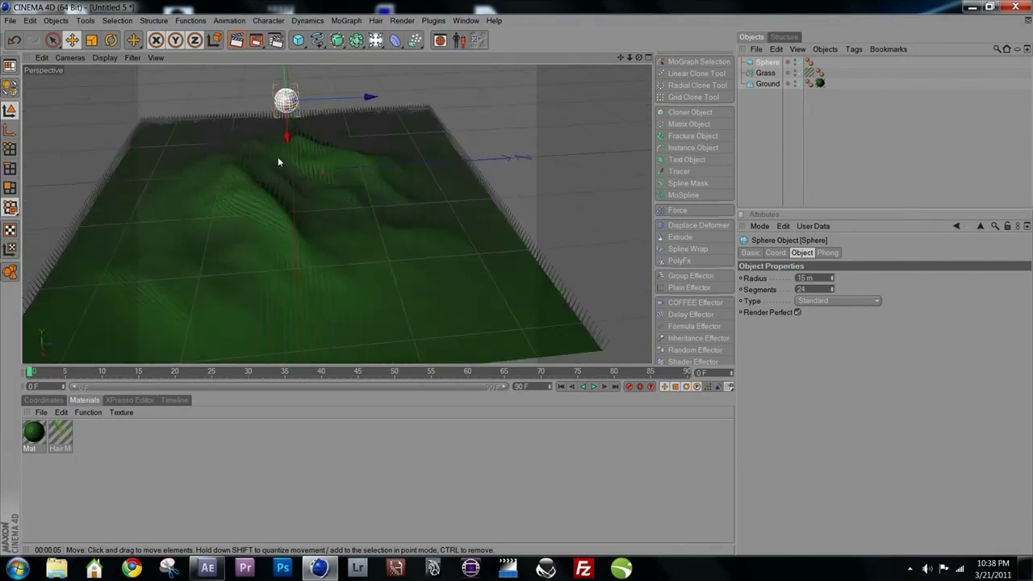
{"action": "left_click_drag", "start_coordinate": [282, 201], "coordinate": [278, 139], "text": "alt"}
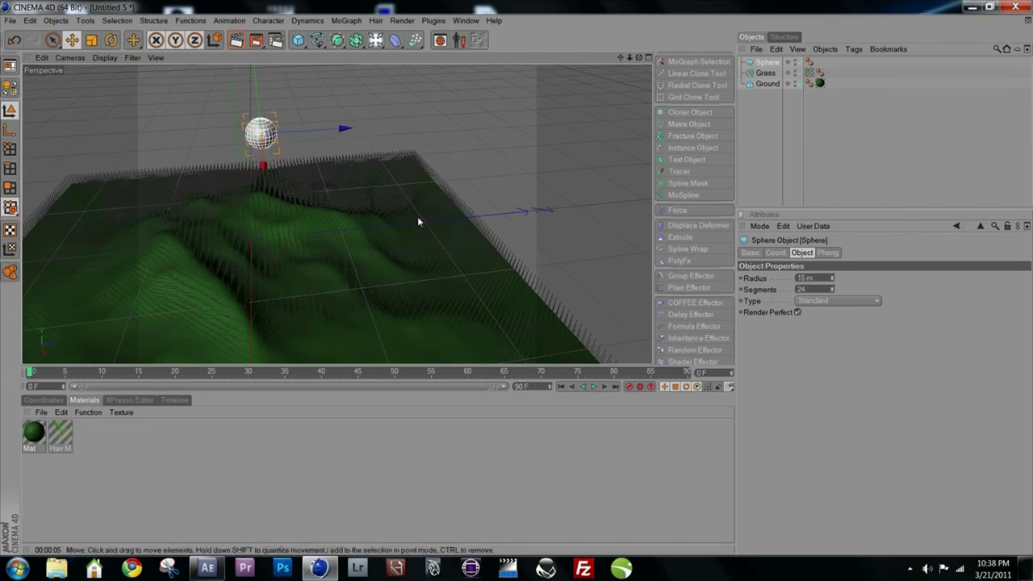
{"action": "left_click_drag", "start_coordinate": [417, 216], "coordinate": [387, 225], "text": "alt"}
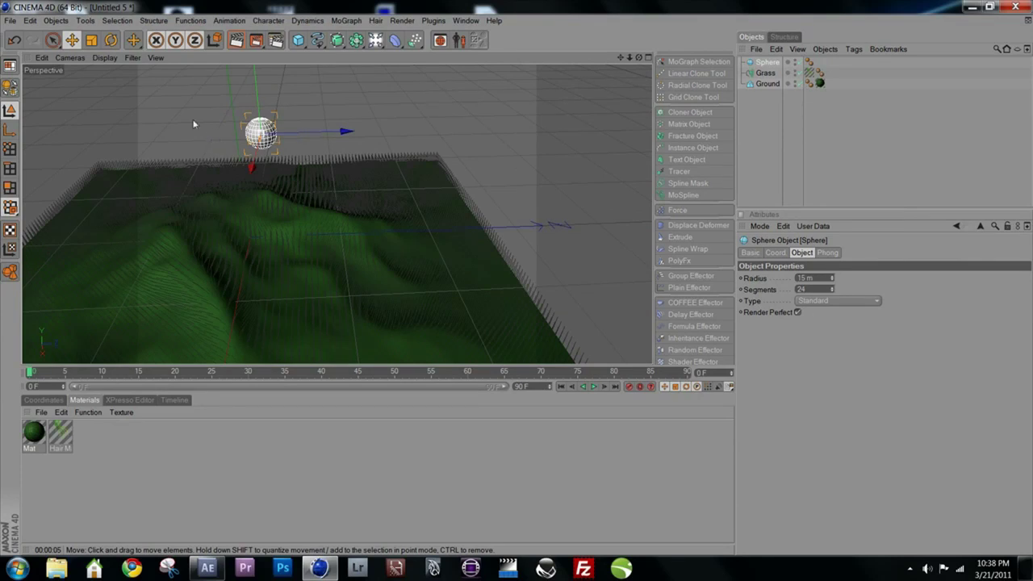
{"action": "left_click_drag", "start_coordinate": [406, 233], "coordinate": [371, 249], "text": "alt"}
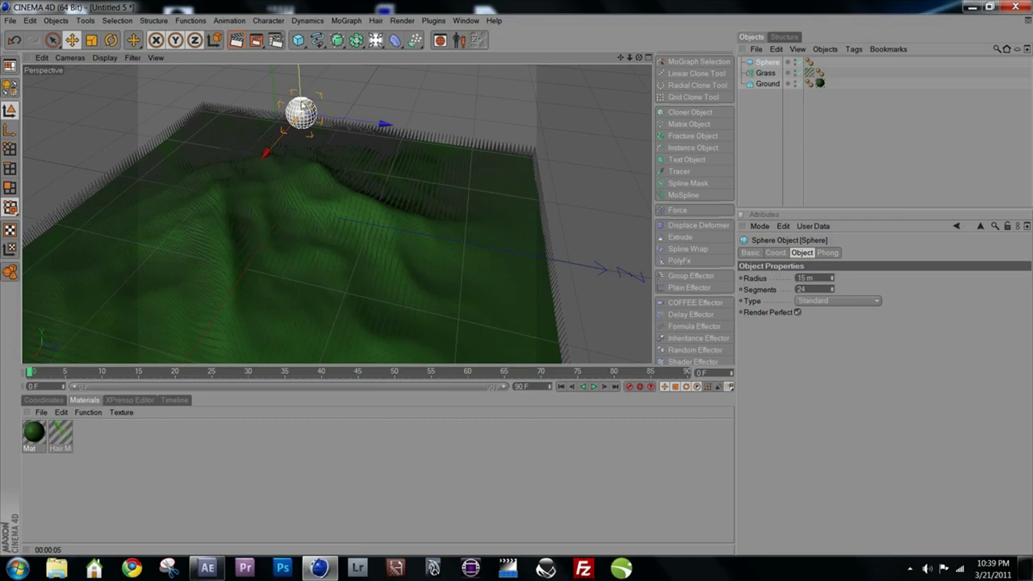
- Add a MoGraph Fracture Object and make the Sphere its child
{"action": "right_click", "coordinate": [774, 72]}
{"action": "left_click", "coordinate": [766, 73]}
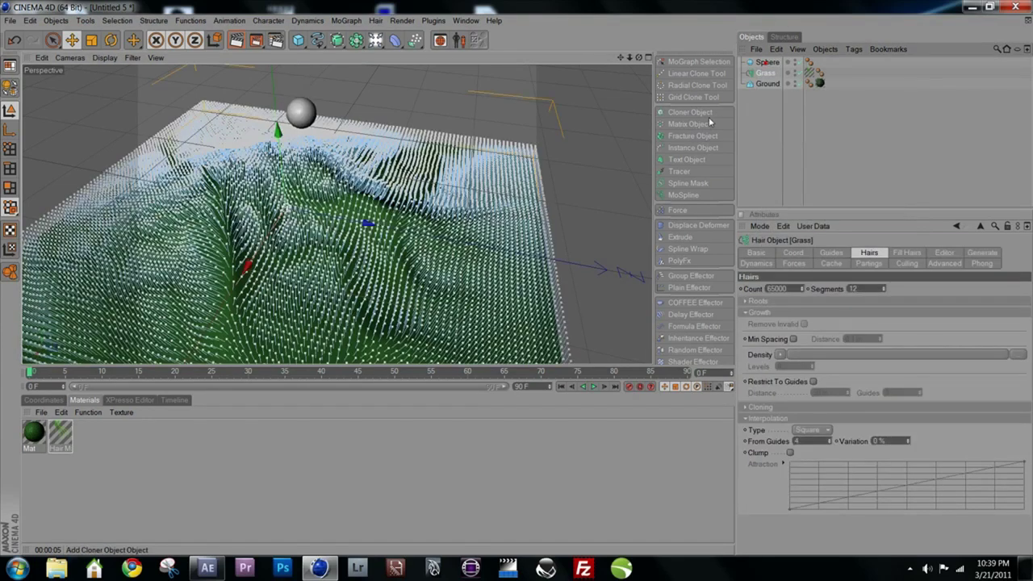
{"action": "left_click", "coordinate": [692, 135]}
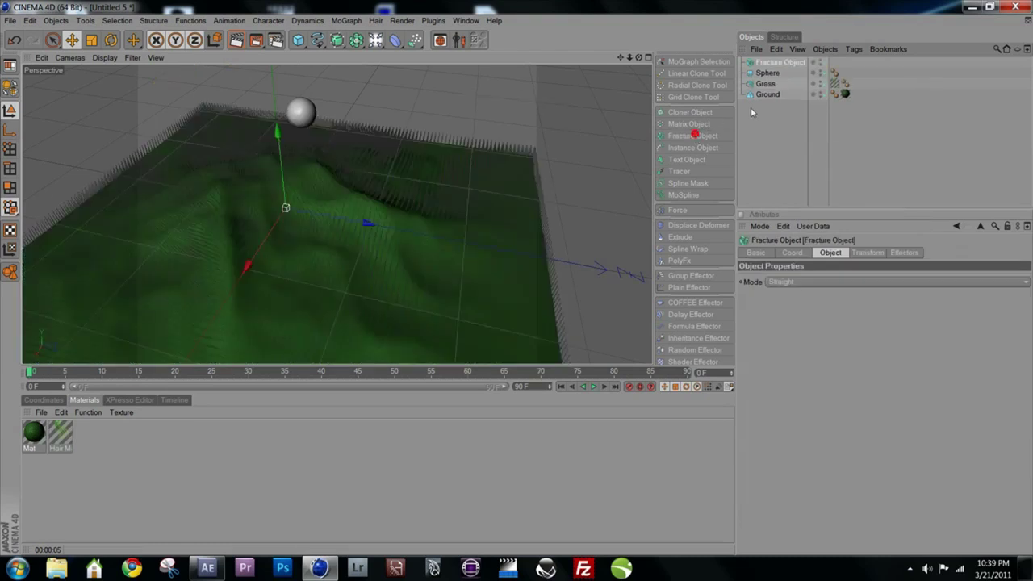
{"action": "left_click_drag", "start_coordinate": [767, 73], "coordinate": [771, 63]}
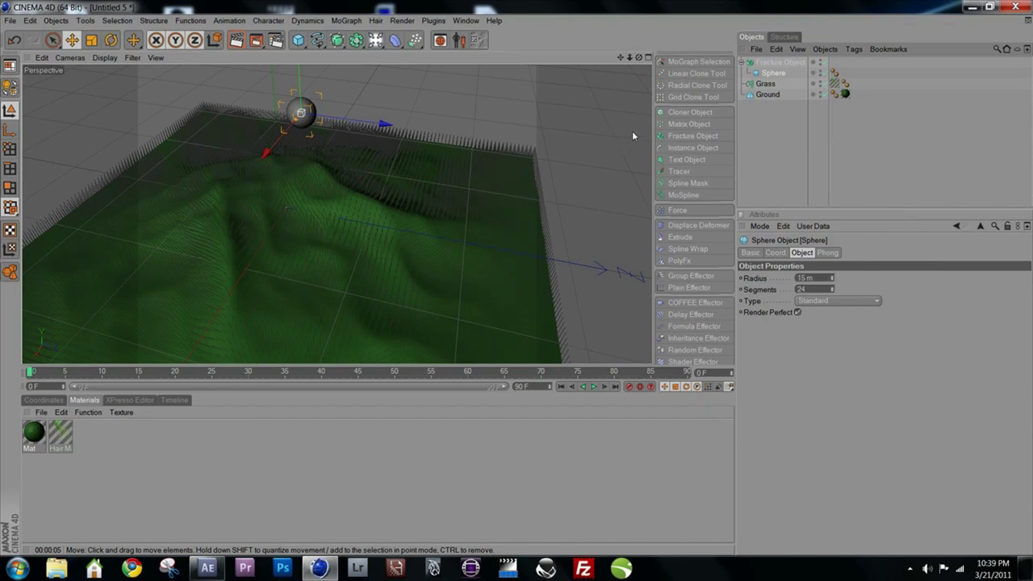
- Add a MoGraph Rigid Body tag to the Fracture Object
{"action": "left_click", "coordinate": [786, 63]}
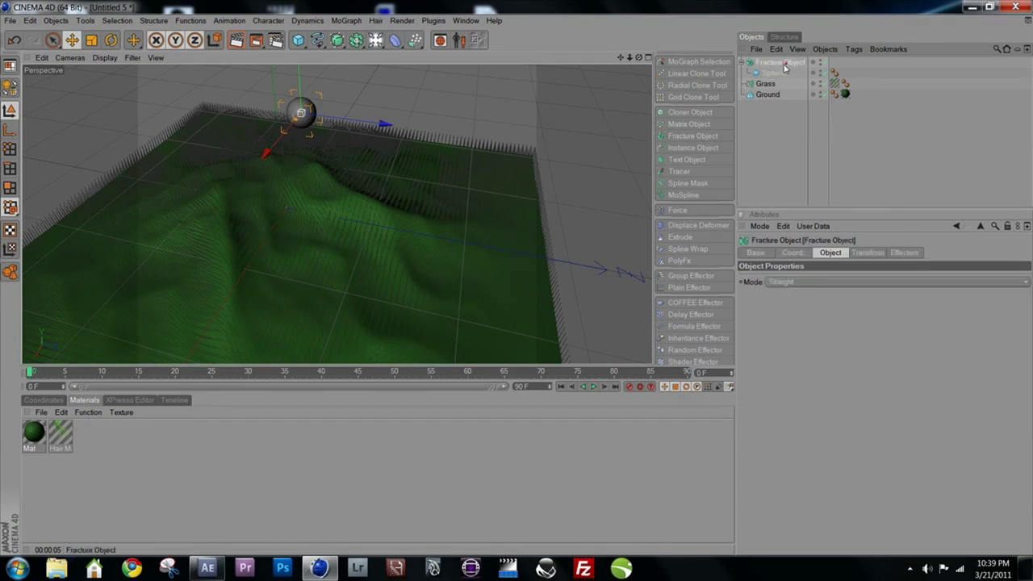
{"action": "right_click", "coordinate": [789, 63]}
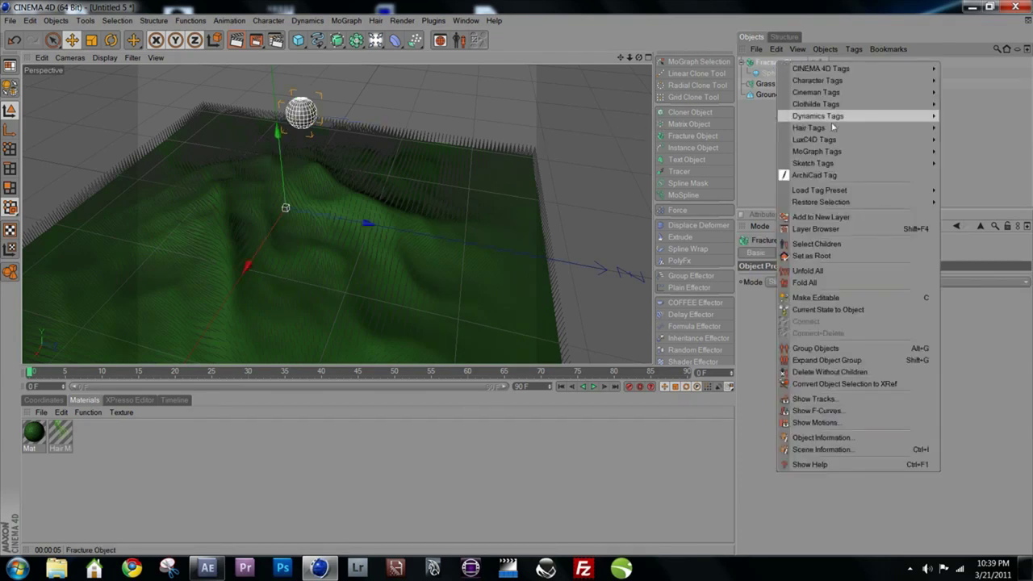
{"action": "mouse_move", "coordinate": [844, 155]}
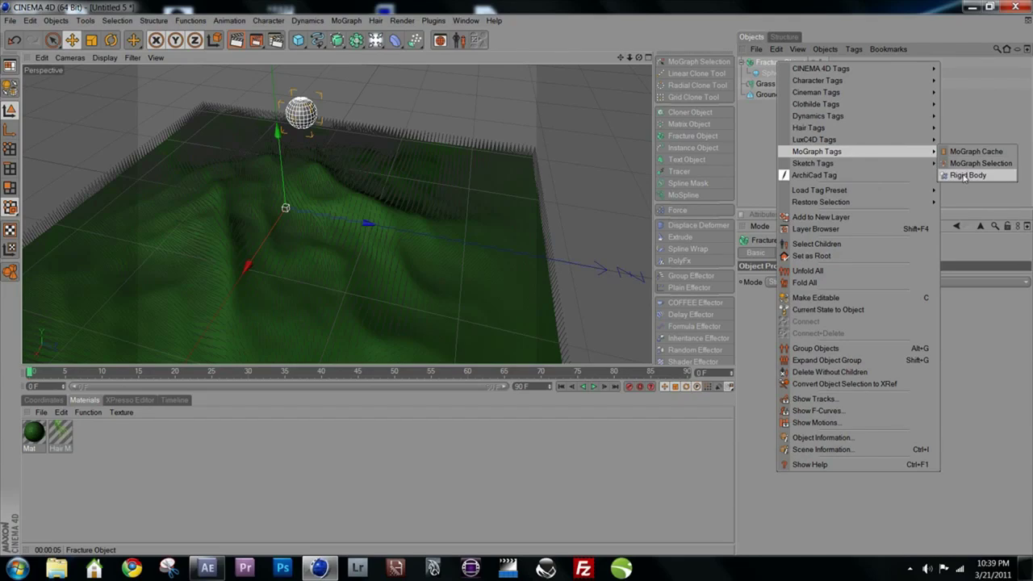
{"action": "left_click", "coordinate": [966, 175]}
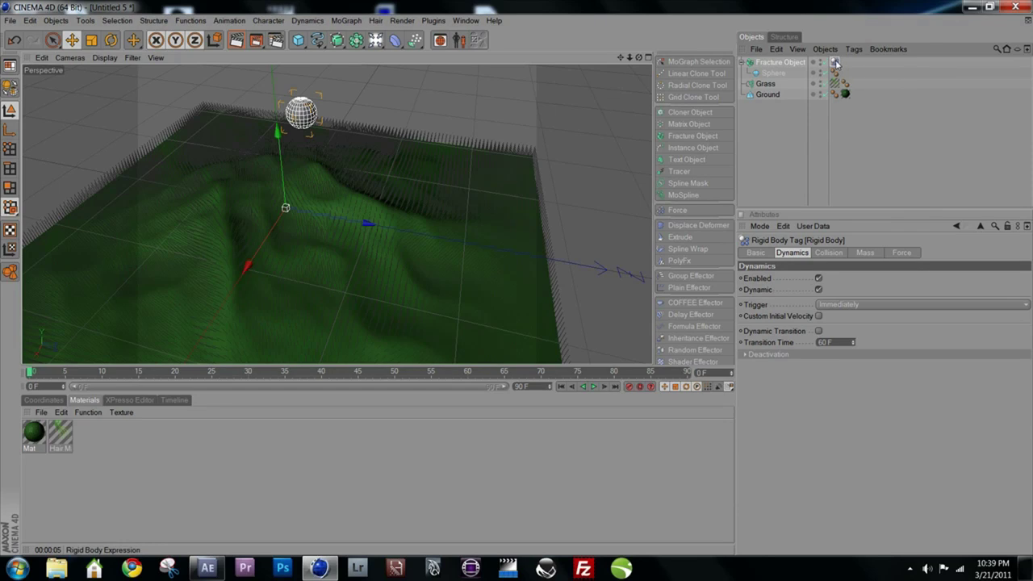
- Copy the Fracture Object's Rigid Body tag onto the Ground object and review the copied tag's settings
{"action": "left_click_drag", "start_coordinate": [837, 62], "coordinate": [865, 98]}
{"action": "left_click", "coordinate": [776, 94]}
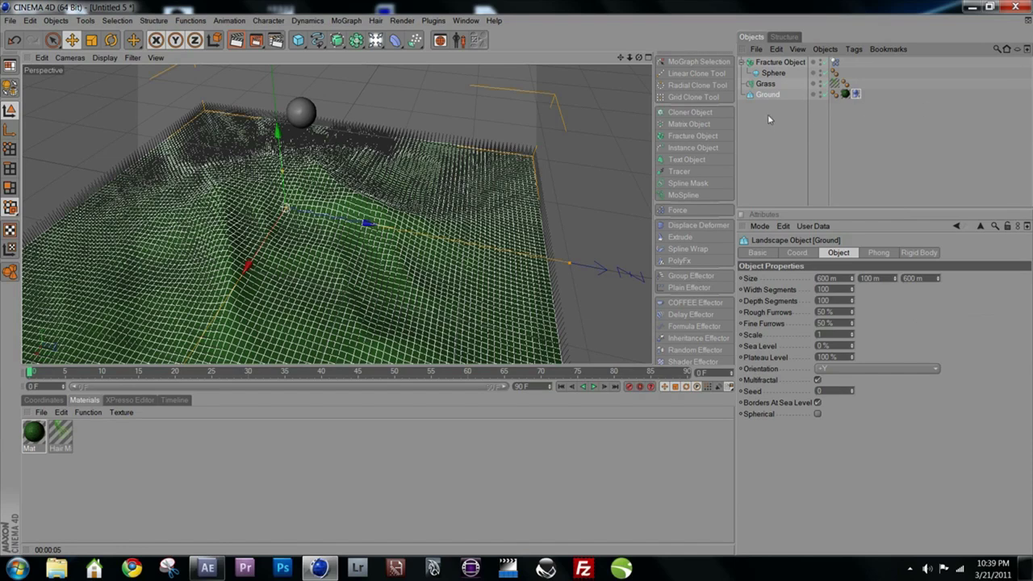
{"action": "left_click_drag", "start_coordinate": [776, 95], "coordinate": [789, 68]}
{"action": "left_click", "coordinate": [854, 93]}
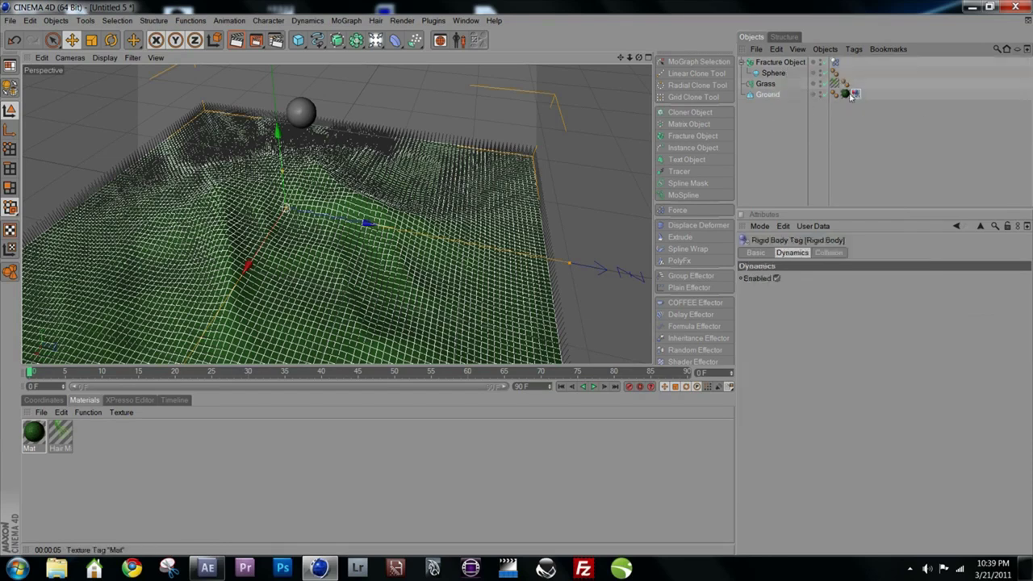
{"action": "left_click", "coordinate": [776, 94]}
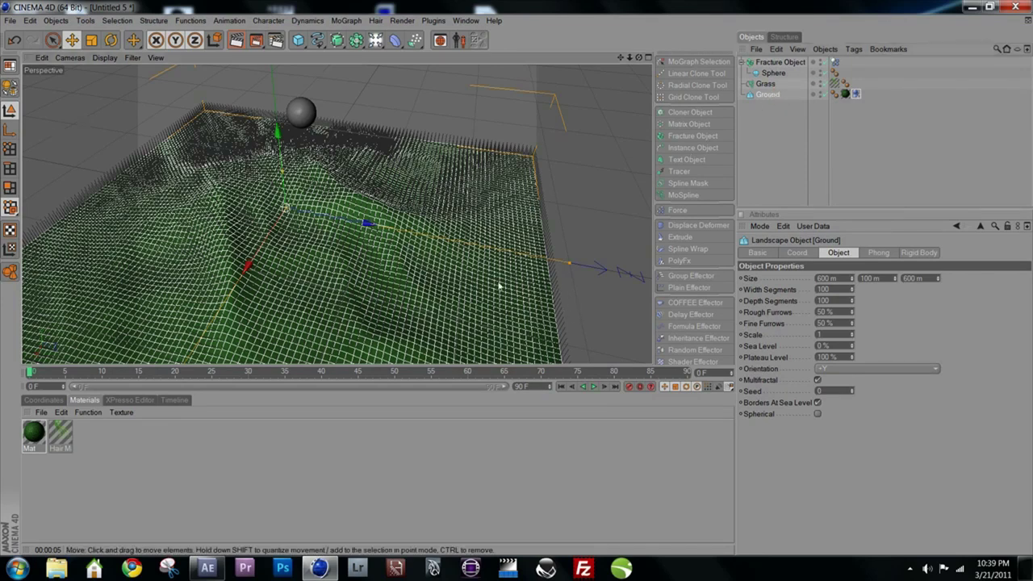
- Play the dynamics simulation, rewind to frame 0 and replay it to examine how the sphere and grass react
{"action": "left_click_drag", "start_coordinate": [497, 285], "coordinate": [532, 274], "text": "alt"}
{"action": "left_click", "coordinate": [594, 387]}
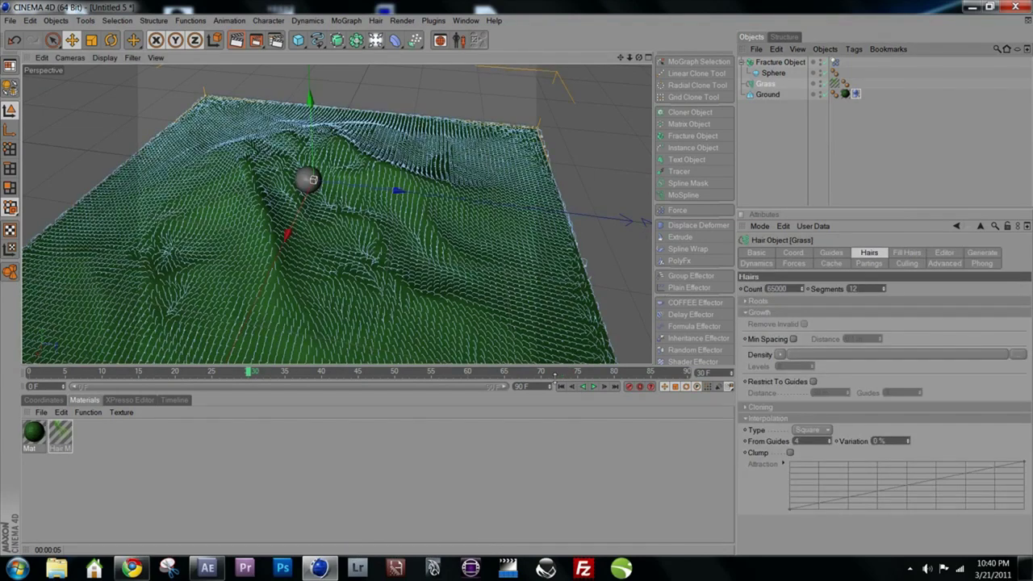
{"action": "left_click", "coordinate": [562, 386]}
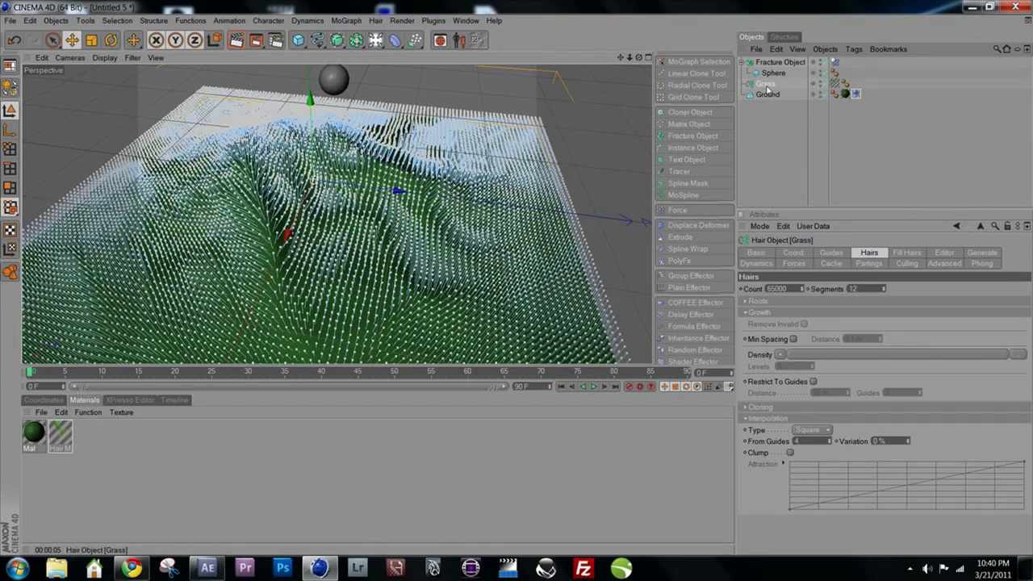
{"action": "left_click", "coordinate": [594, 388]}
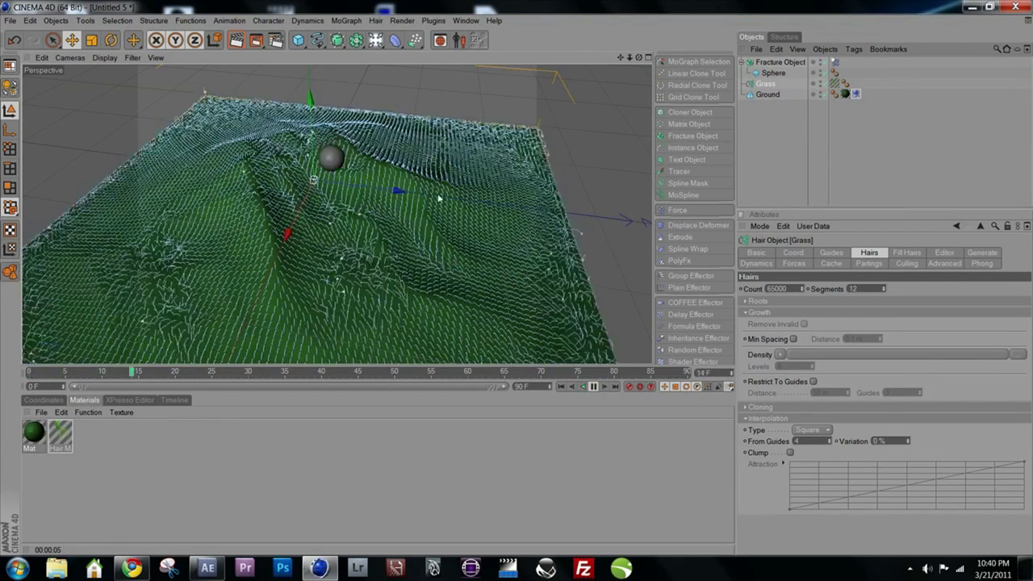
{"action": "left_click", "coordinate": [593, 386]}
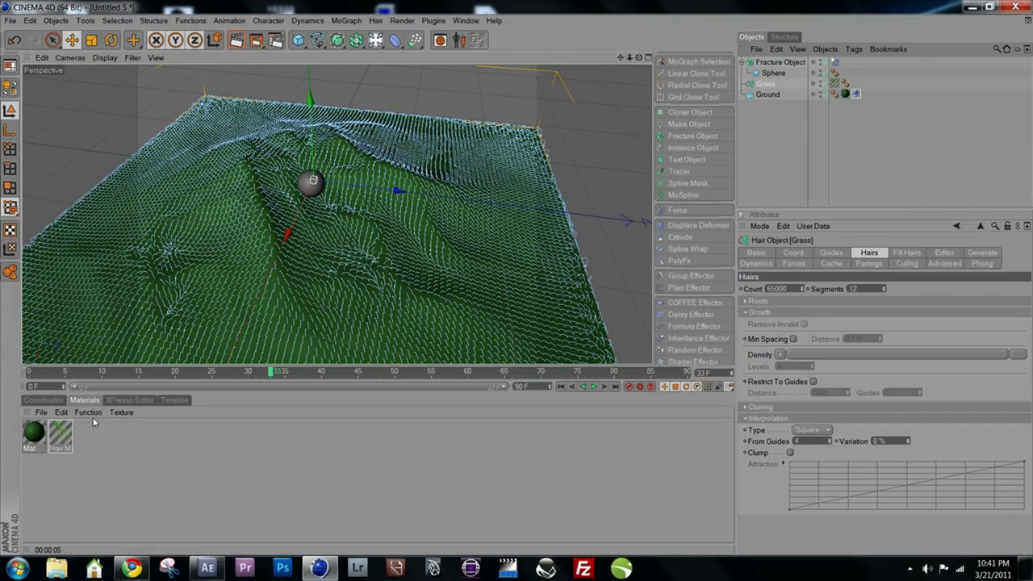
{"action": "left_click", "coordinate": [131, 568]}
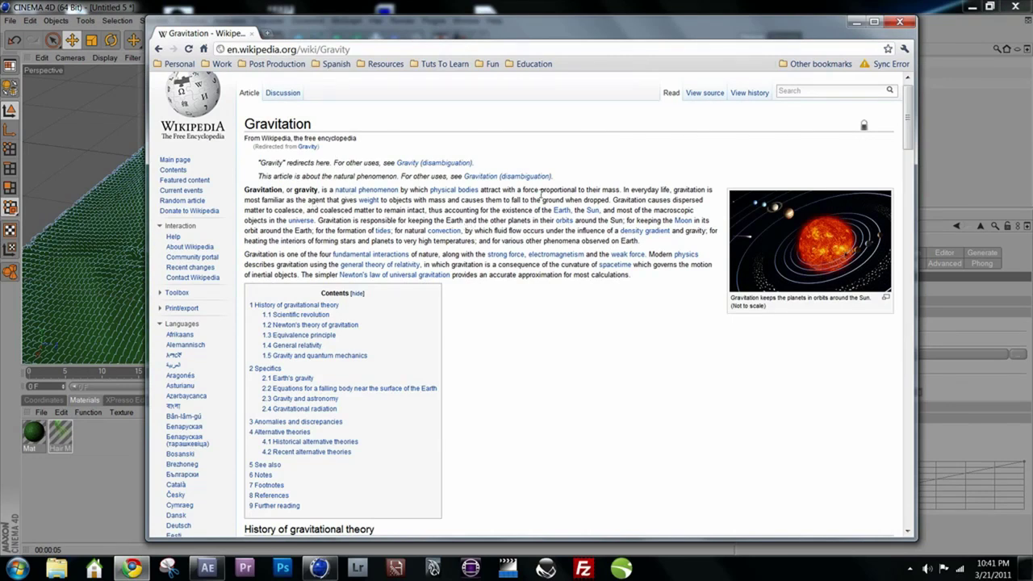
{"action": "left_click", "coordinate": [855, 23]}
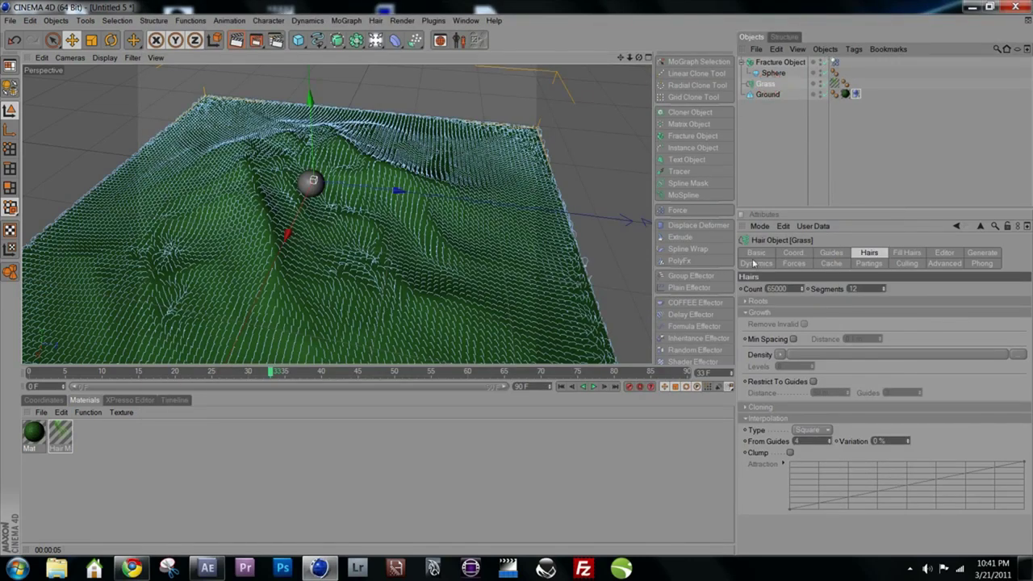
{"action": "left_click", "coordinate": [679, 261]}
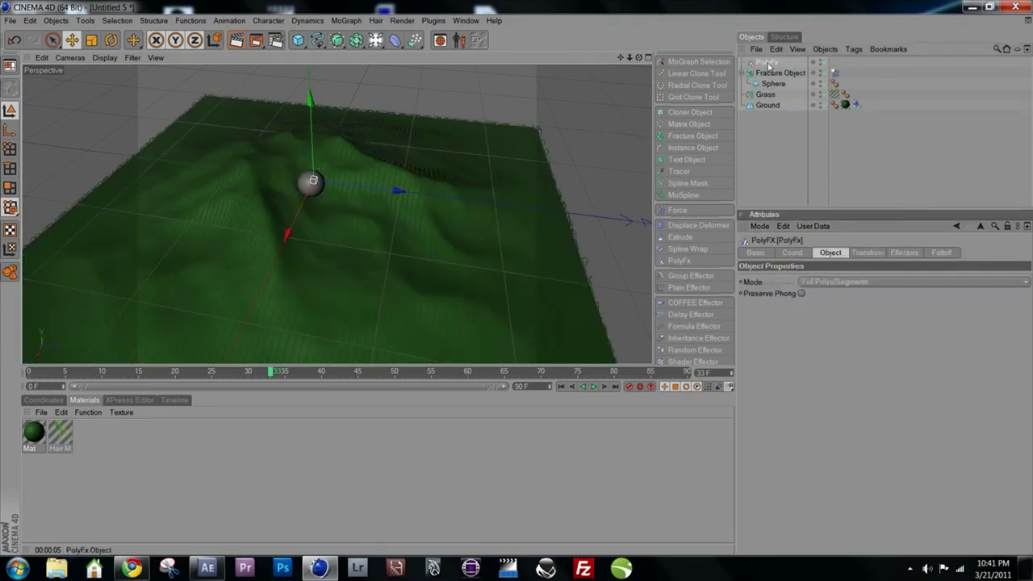
{"action": "key", "text": "ctrl+z"}
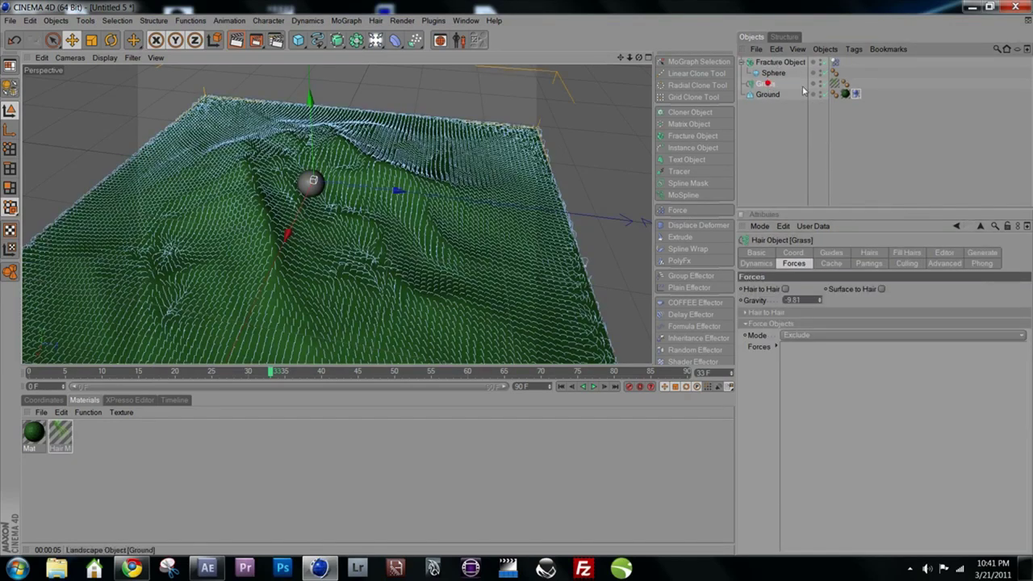
- Open the Grass hair's force settings, switch to the browser and search the Wikipedia Gravitation article for 9.8
{"action": "left_click", "coordinate": [797, 265]}
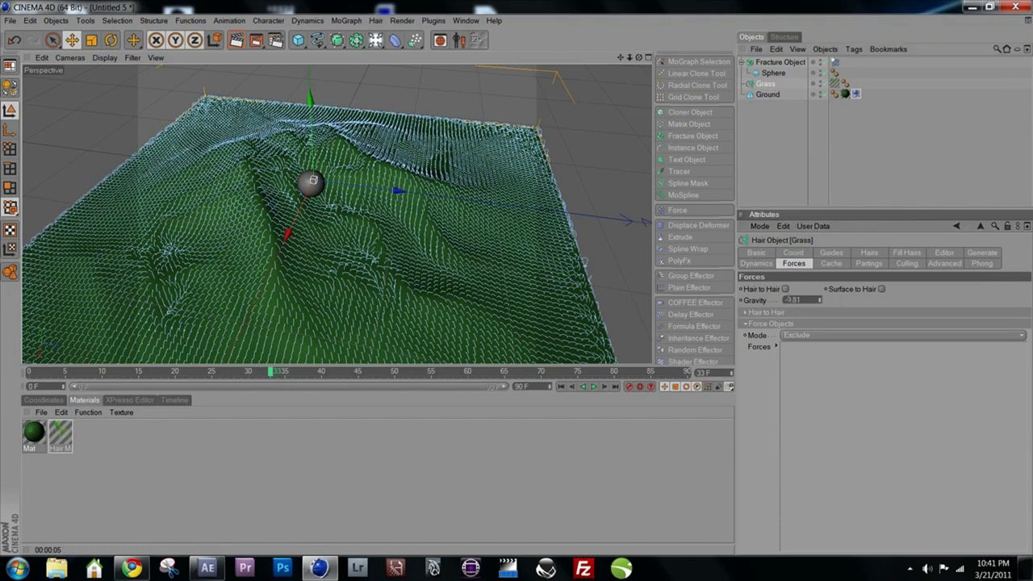
{"action": "left_click", "coordinate": [132, 568]}
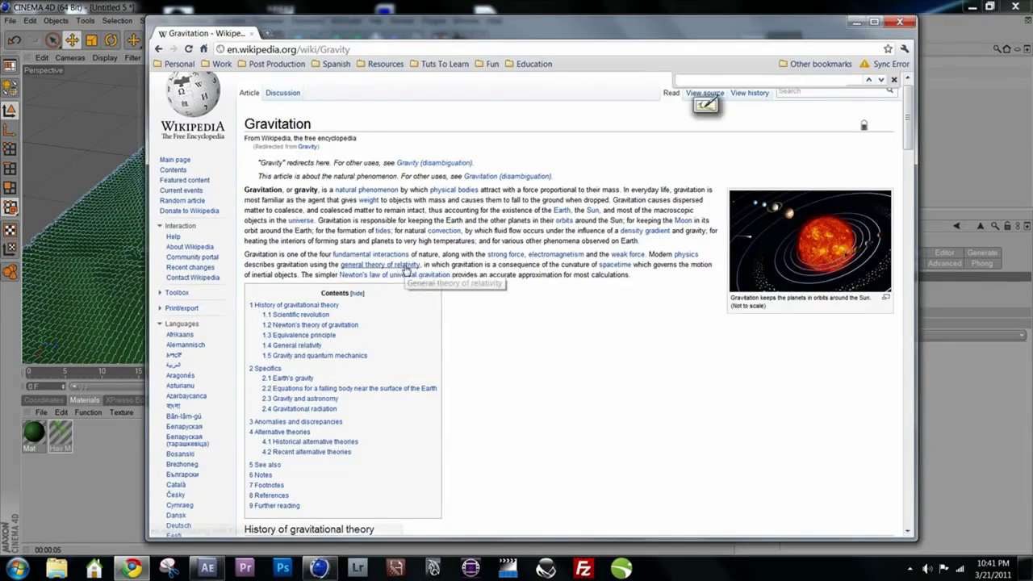
{"action": "type", "text": "9"}
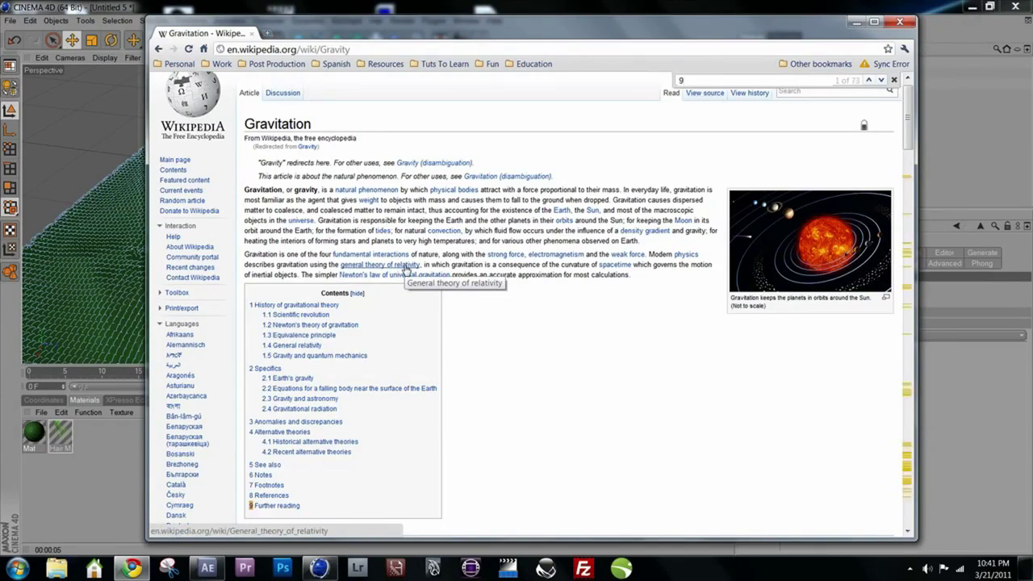
{"action": "type", "text": ".8"}
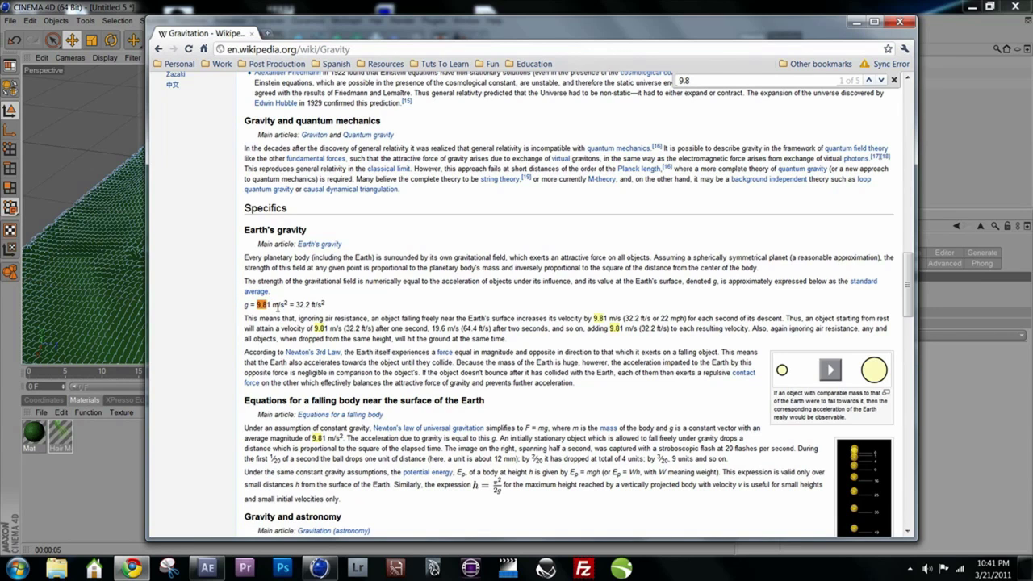
{"action": "left_click_drag", "start_coordinate": [287, 305], "coordinate": [256, 305]}
{"action": "left_click", "coordinate": [274, 313]}
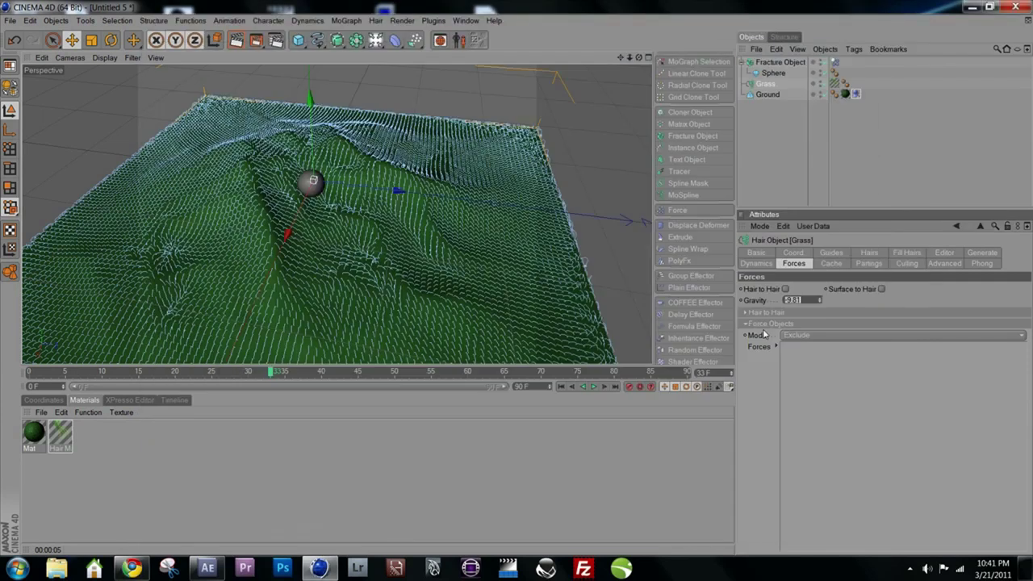
- Switch back to Cinema 4D, set the Grass hair's Gravity to 0 and play the simulation
{"action": "left_click", "coordinate": [849, 21]}
{"action": "key", "text": "BackSpace"}
{"action": "key", "text": "F8"}
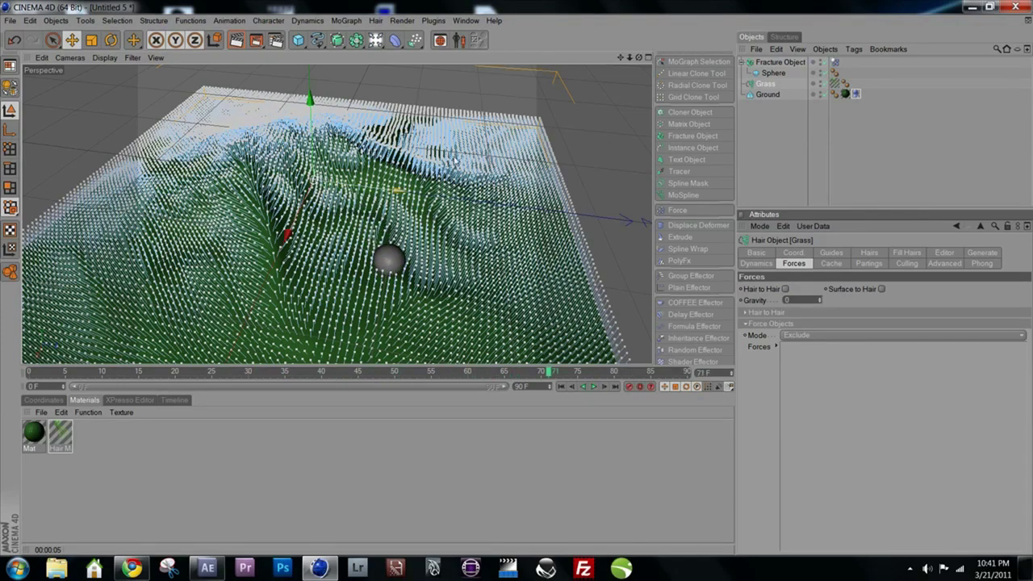
- Add a Hair Collider tag to the Fracture Object
{"action": "left_click", "coordinate": [786, 63]}
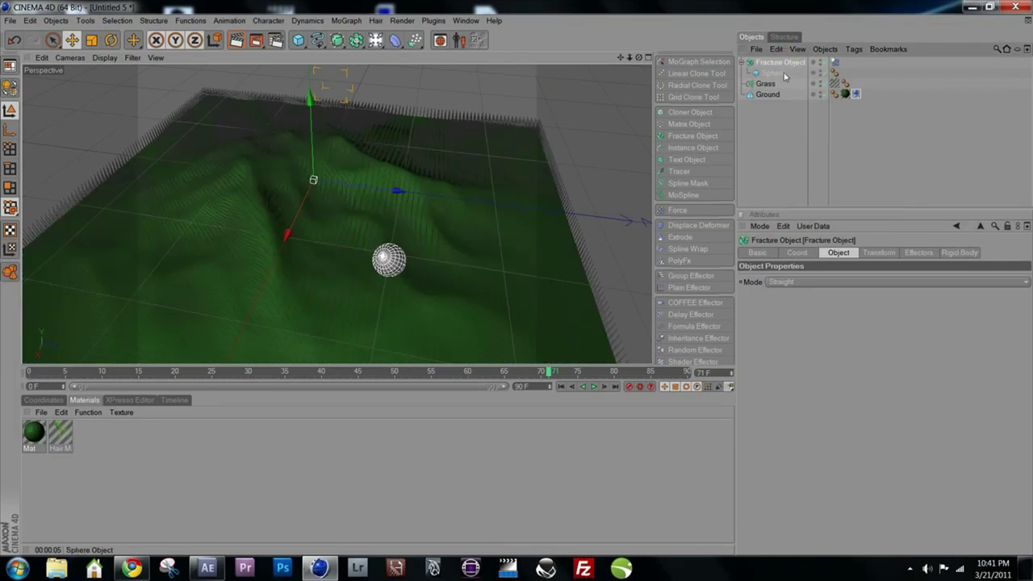
{"action": "right_click", "coordinate": [785, 64]}
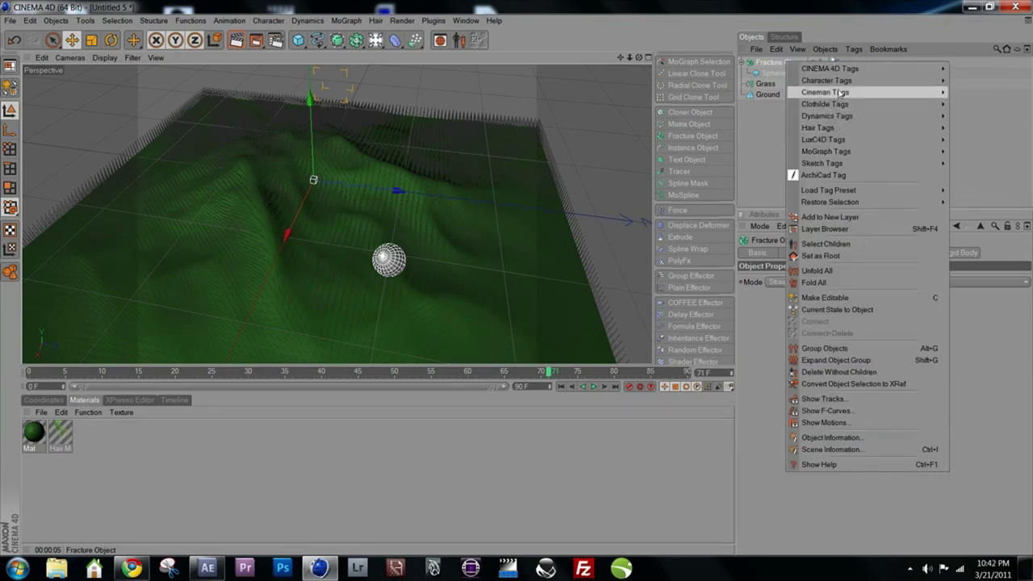
{"action": "mouse_move", "coordinate": [823, 130]}
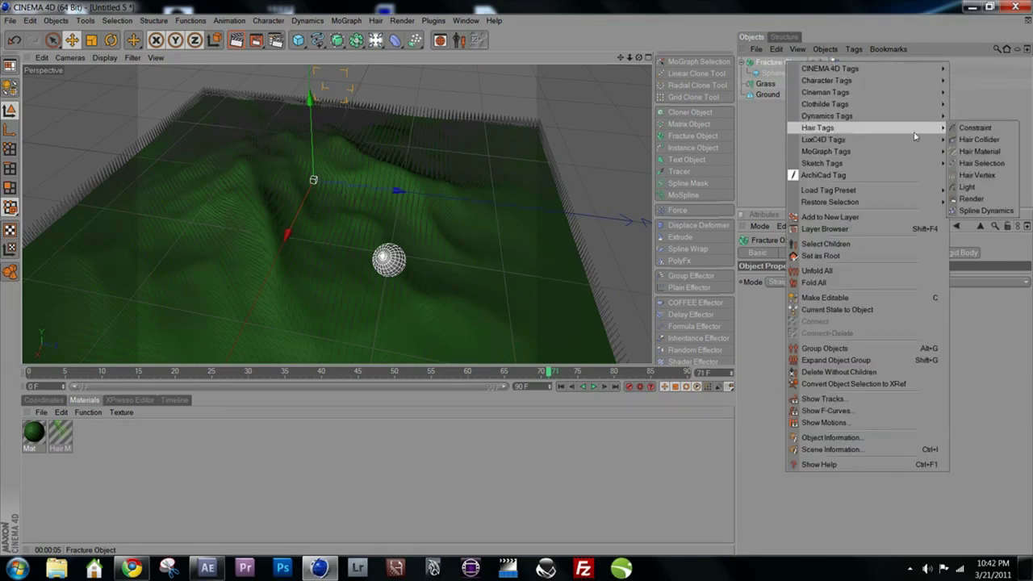
{"action": "left_click", "coordinate": [955, 139]}
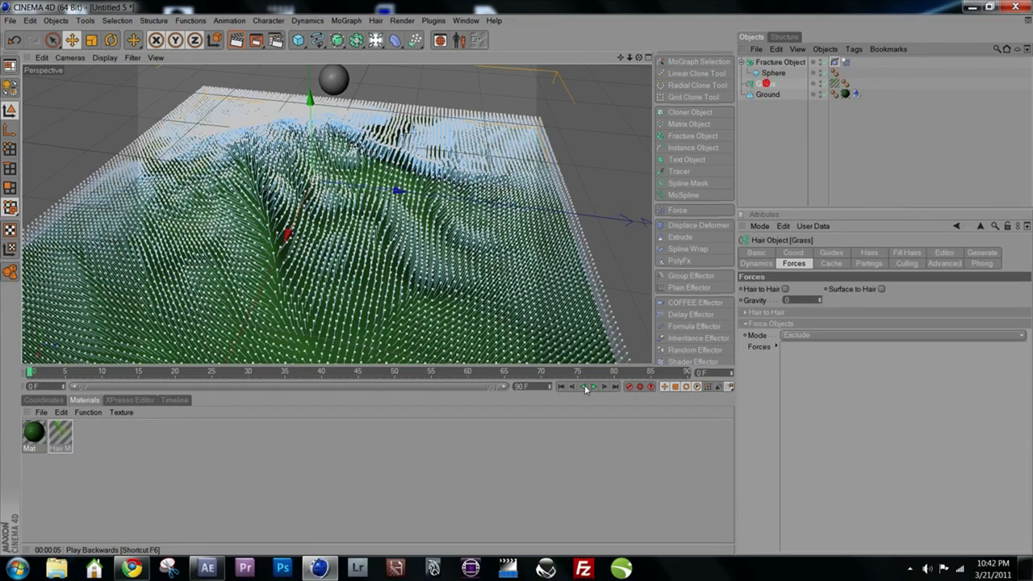
- Play the simulation, review the Hair Collider tag and the Grass dynamics settings, and replay from frame 0
{"action": "left_click", "coordinate": [592, 387]}
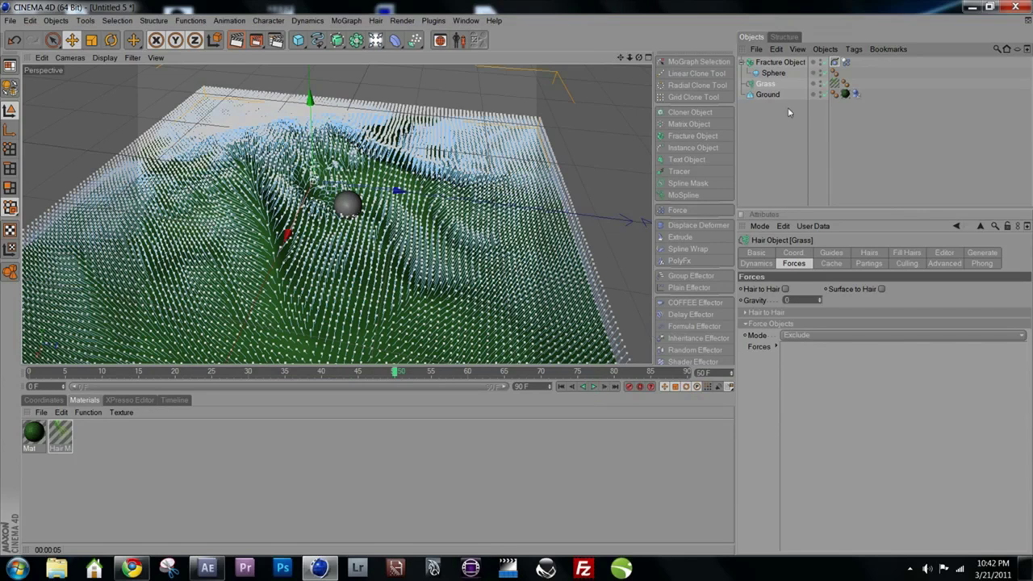
{"action": "left_click", "coordinate": [834, 72]}
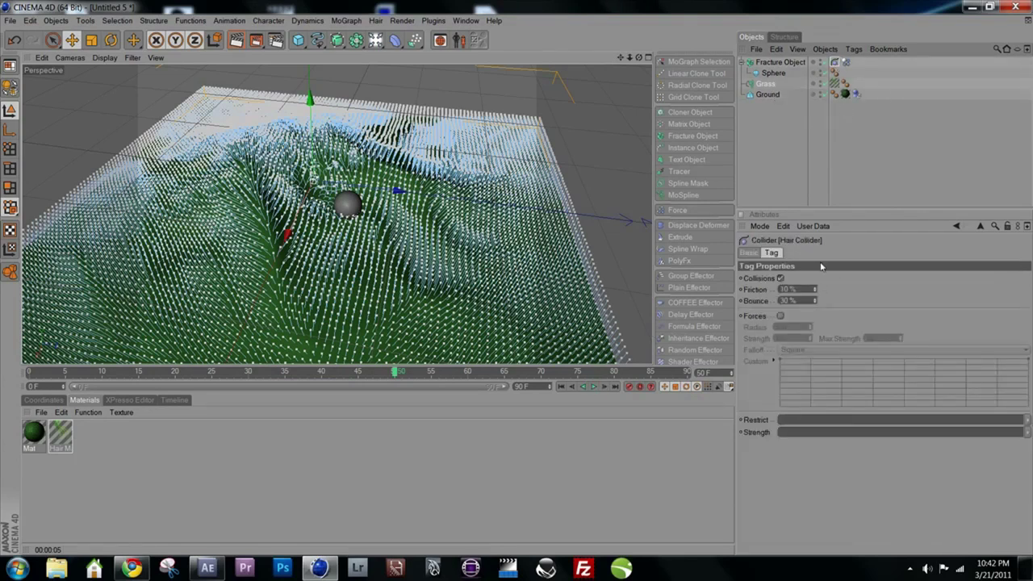
{"action": "left_click", "coordinate": [765, 84]}
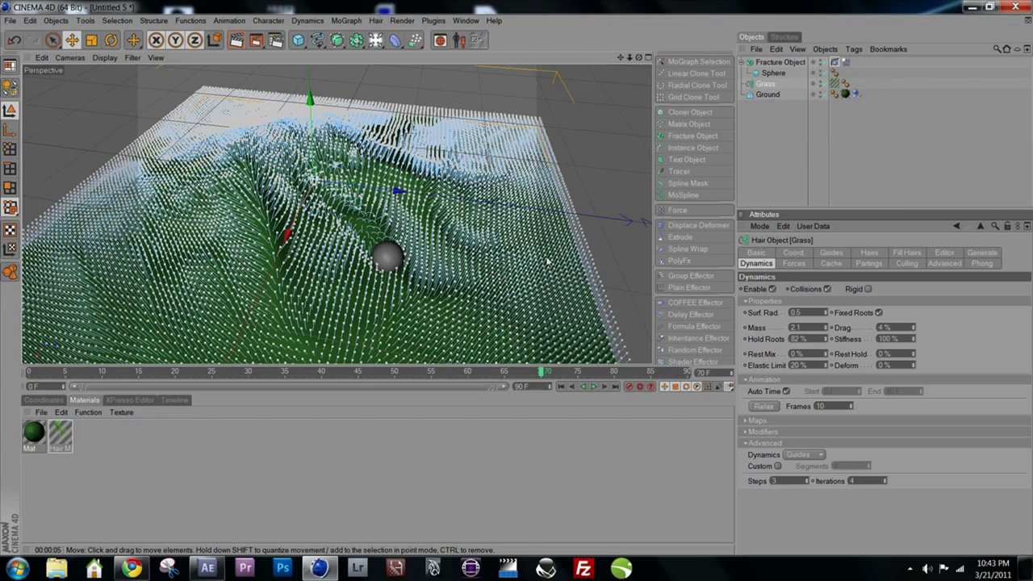
{"action": "left_click", "coordinate": [560, 387]}
{"action": "left_click", "coordinate": [593, 386]}
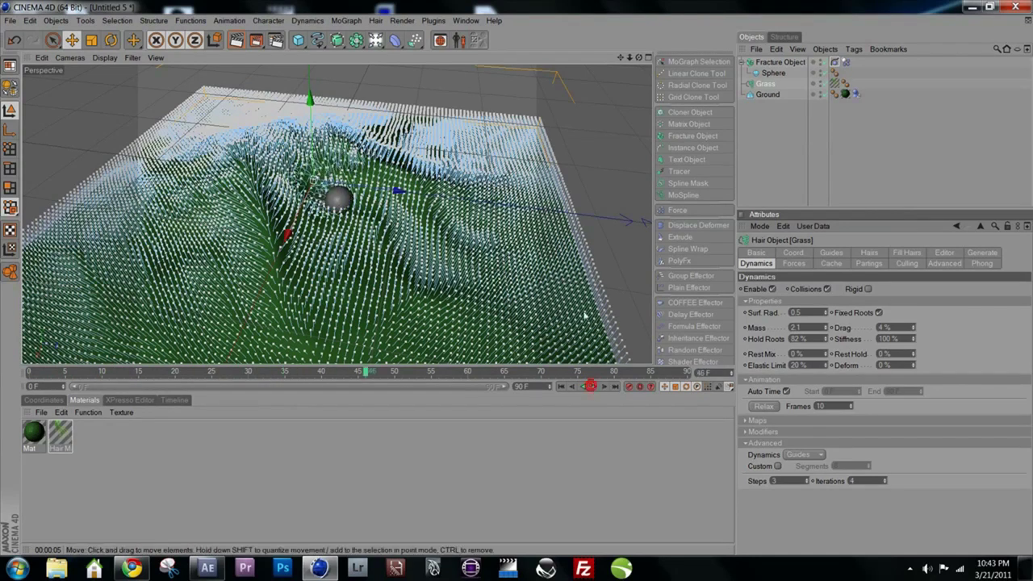
- Render the view at frame 46 from the current angle and from above to examine the grass around the sphere
{"action": "left_click", "coordinate": [237, 39]}
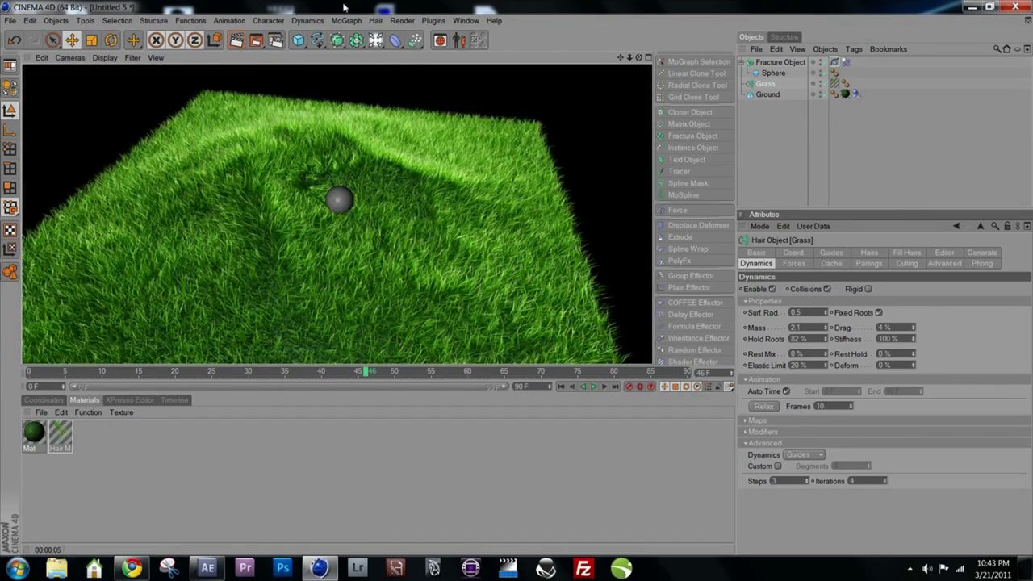
{"action": "left_click_drag", "start_coordinate": [447, 158], "coordinate": [339, 153], "text": "alt"}
{"action": "scroll", "coordinate": [407, 272], "scroll_direction": "up", "scroll_amount": 5}
{"action": "scroll", "coordinate": [500, 268], "scroll_direction": "down", "scroll_amount": 3}
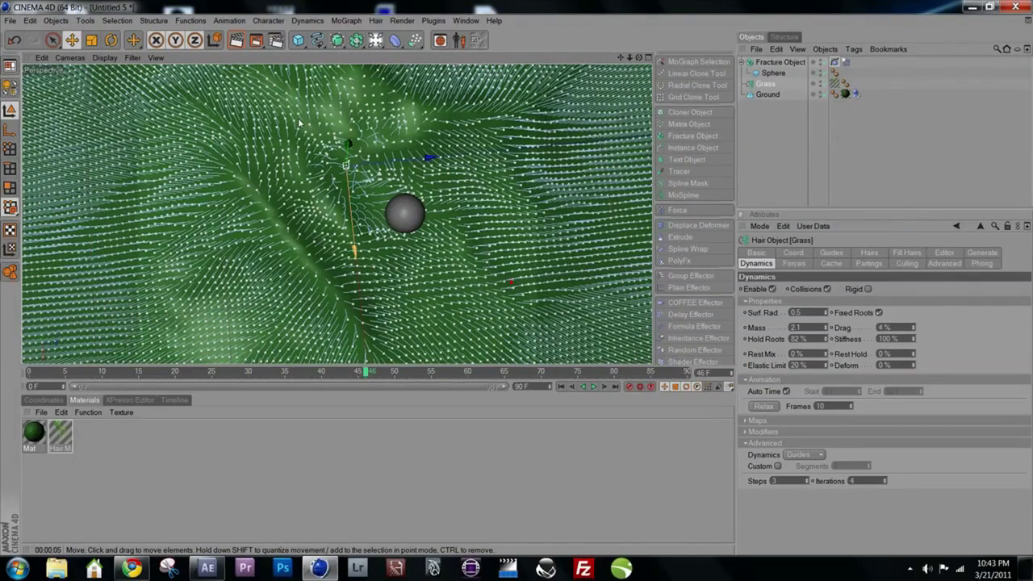
{"action": "left_click", "coordinate": [239, 39]}
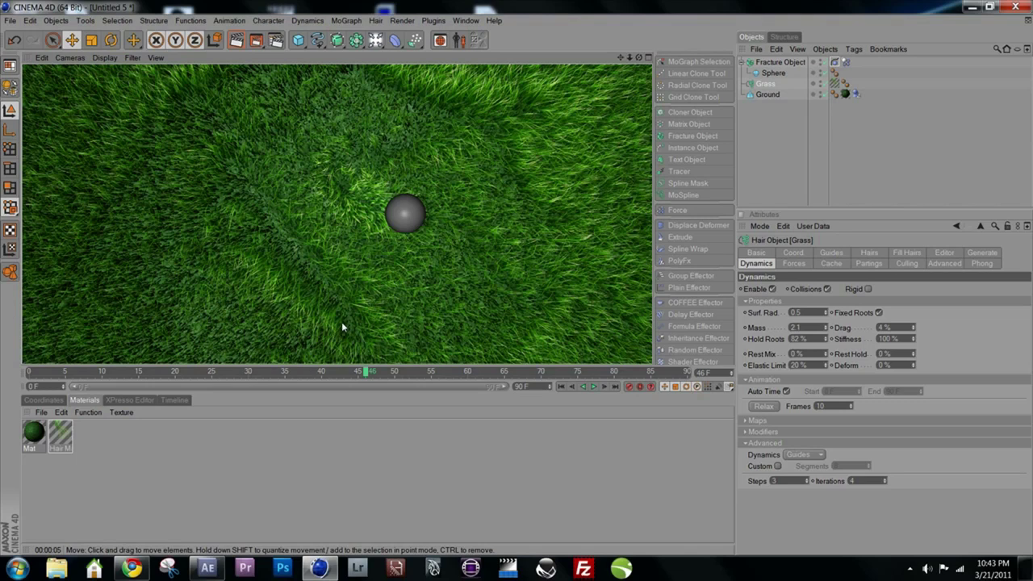
{"action": "left_click_drag", "start_coordinate": [342, 321], "coordinate": [180, 138], "text": "alt"}
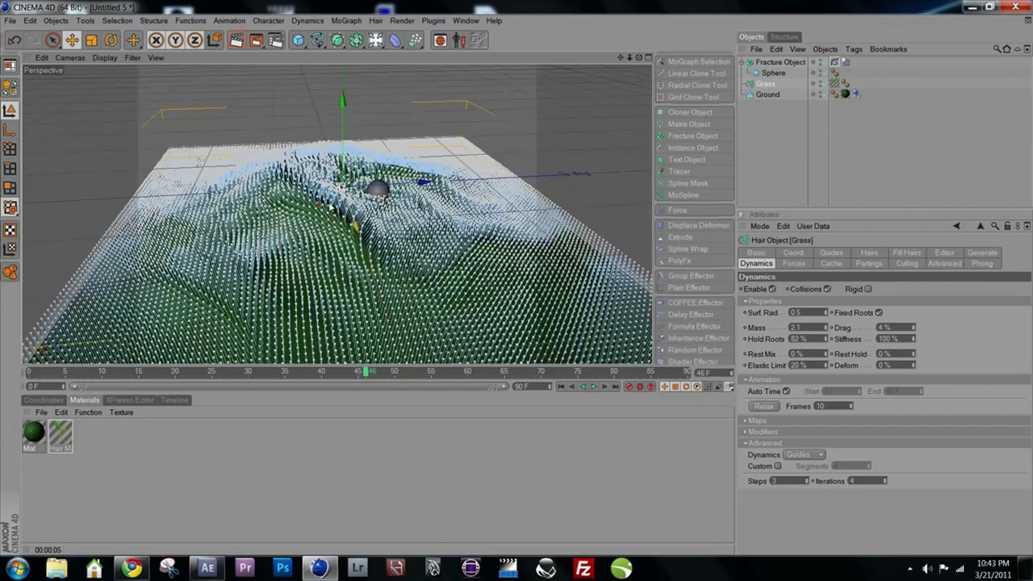
{"action": "left_click_drag", "start_coordinate": [355, 227], "coordinate": [327, 240], "text": "alt"}
- Load the DayLight.c4d preset from GreyscalegorillaHDRILightKitPro1.5 into the scene and render the view
{"action": "key", "text": "shift+F8"}
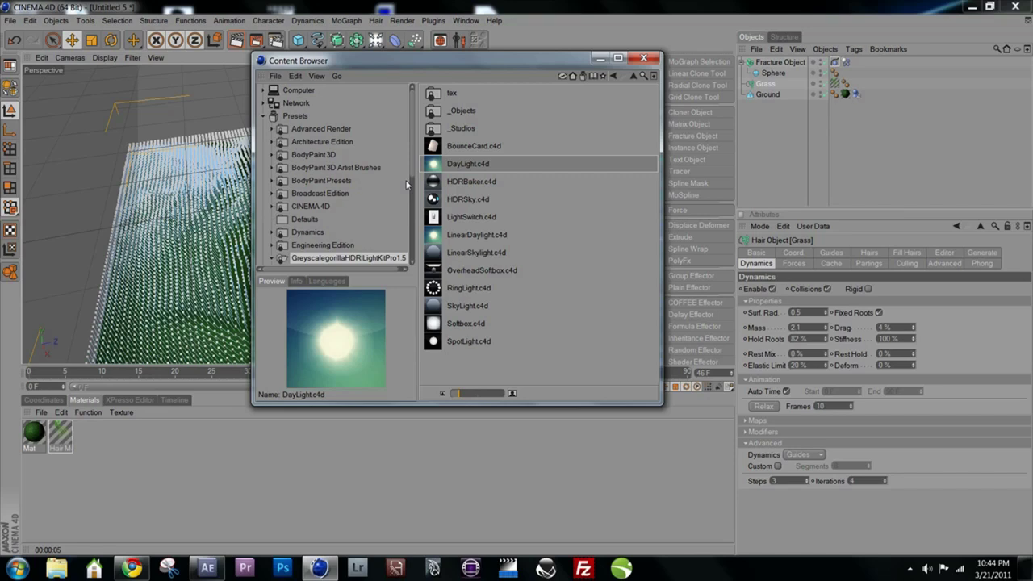
{"action": "left_click", "coordinate": [462, 163]}
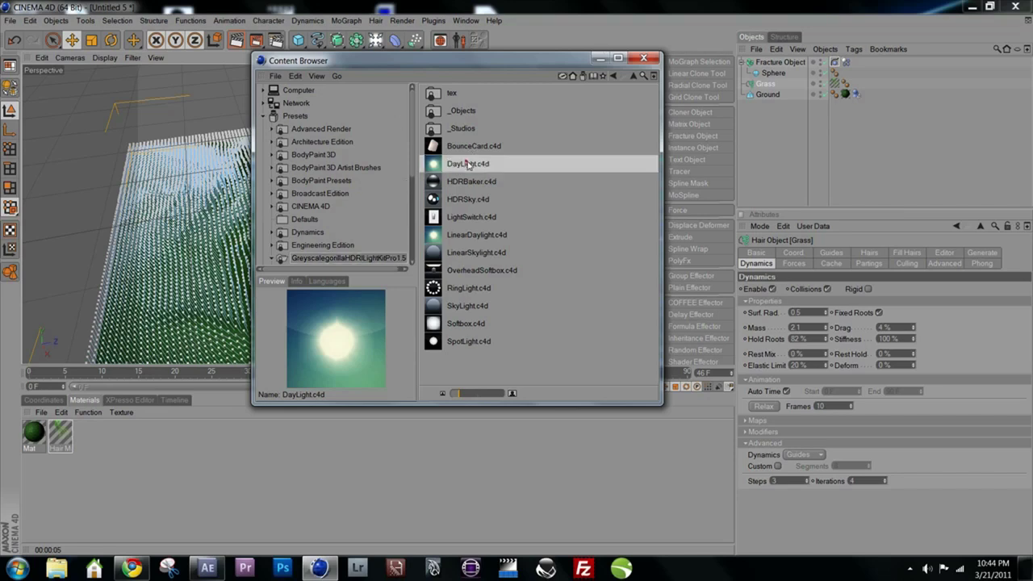
{"action": "double_click", "coordinate": [483, 164]}
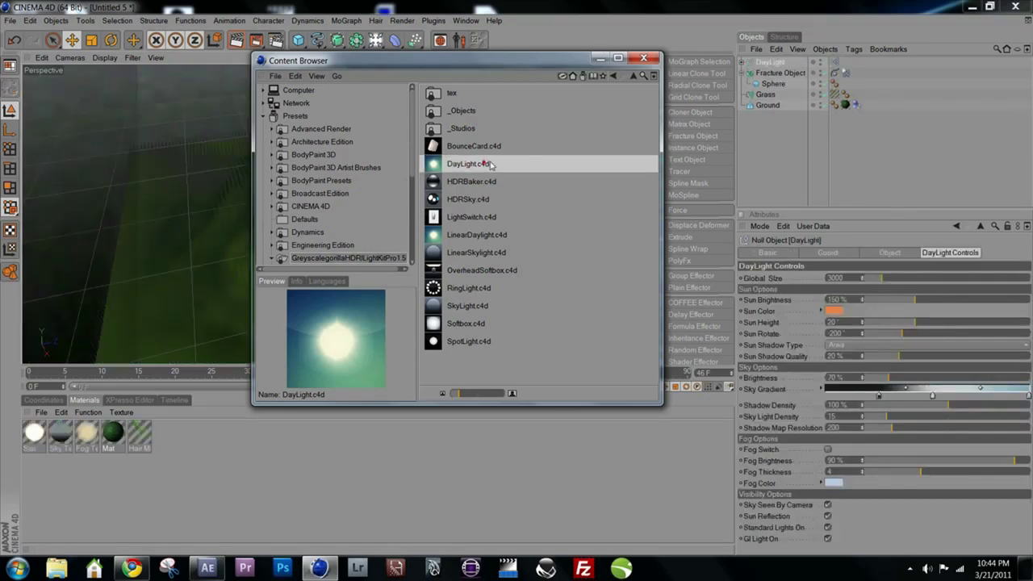
{"action": "left_click", "coordinate": [643, 58]}
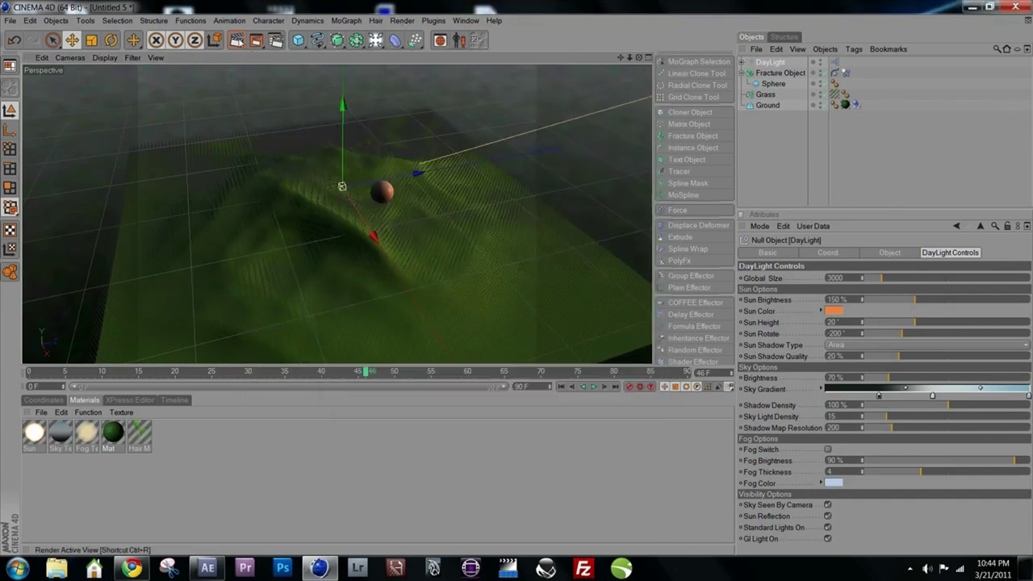
{"action": "left_click", "coordinate": [237, 39]}
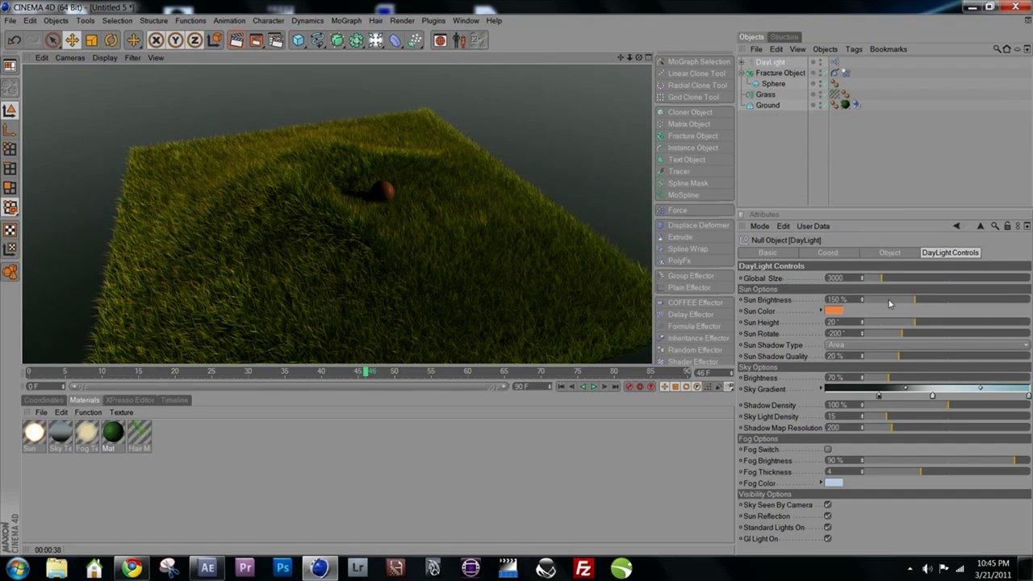
- Set the DayLight's Sun Height to 22° and Sun Rotate to -195°
{"action": "mouse_move", "coordinate": [919, 322]}
{"action": "left_mouse_down"}
{"action": "mouse_move", "coordinate": [982, 327]}
{"action": "mouse_move", "coordinate": [915, 334]}
{"action": "mouse_move", "coordinate": [926, 338]}
{"action": "mouse_move", "coordinate": [878, 333]}
{"action": "mouse_move", "coordinate": [920, 332]}
{"action": "left_mouse_up"}
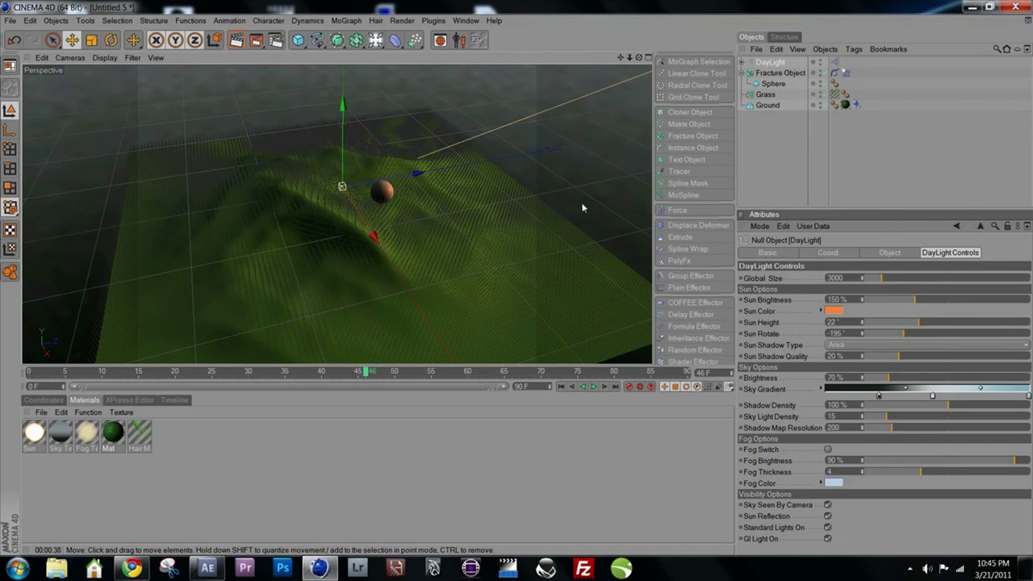
{"action": "left_click_drag", "start_coordinate": [494, 169], "coordinate": [154, 137], "text": "alt"}
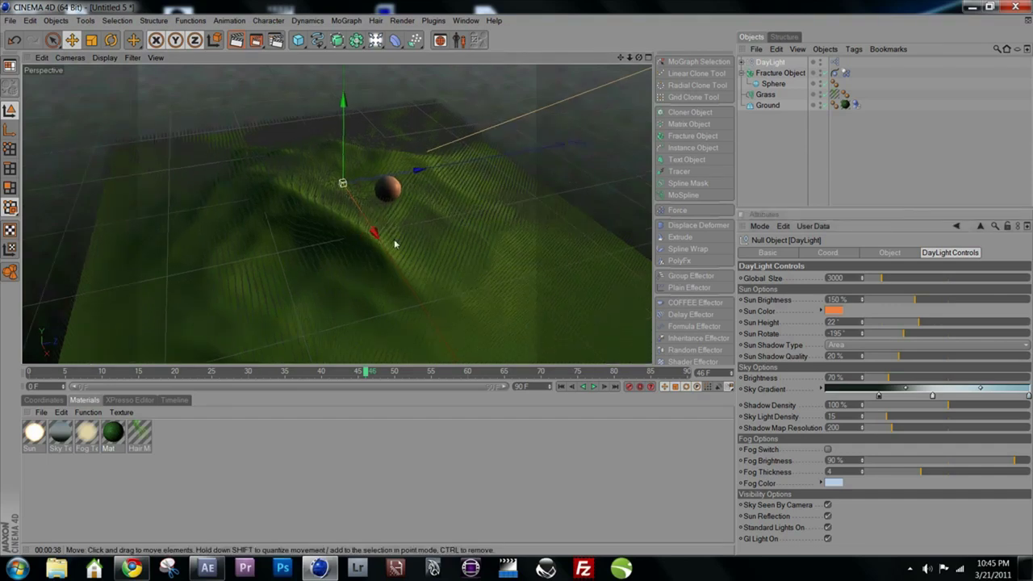
{"action": "left_click_drag", "start_coordinate": [395, 244], "coordinate": [387, 269], "text": "alt"}
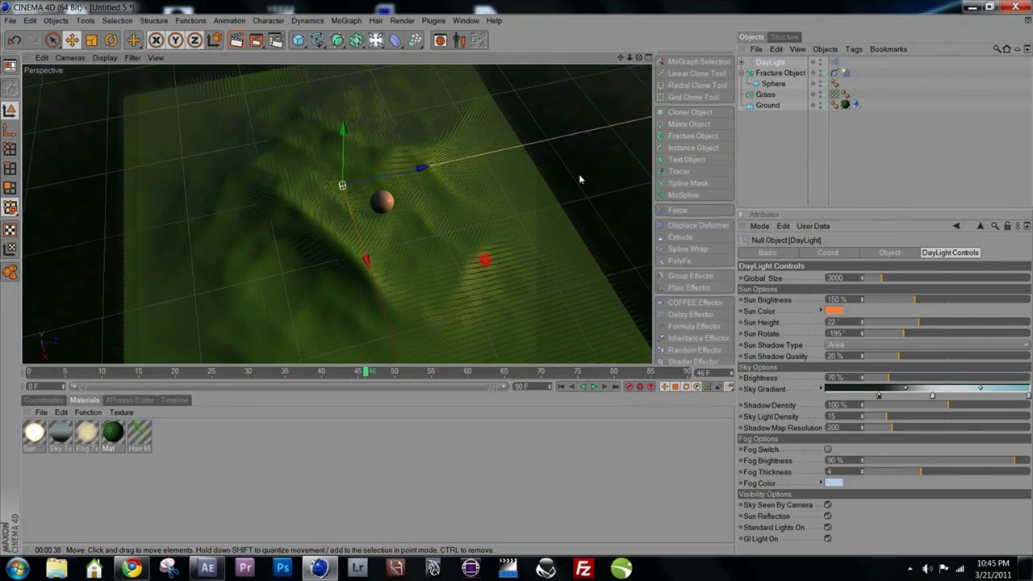
{"action": "right_click_drag", "start_coordinate": [392, 229], "coordinate": [532, 233], "text": "alt"}
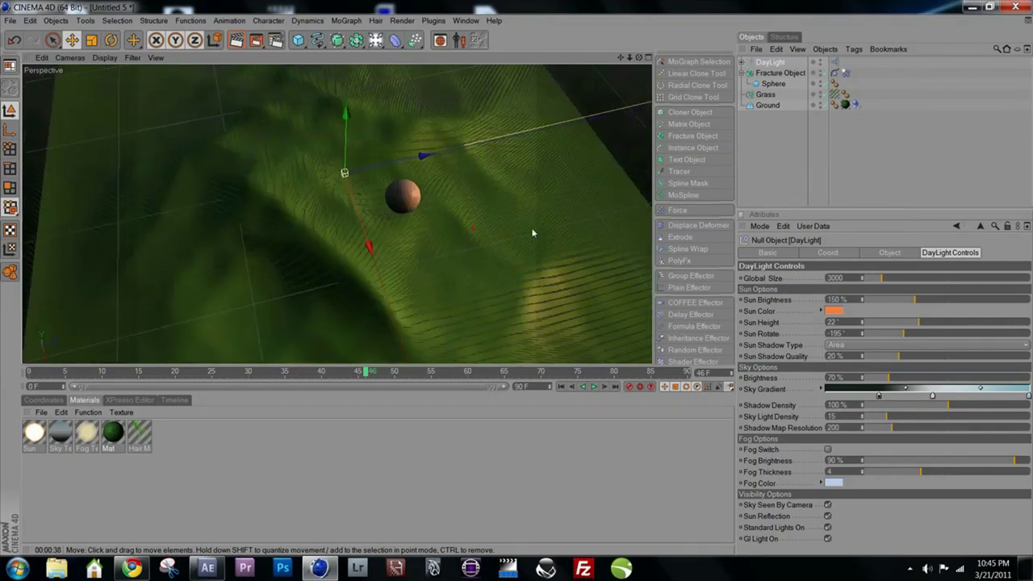
{"action": "left_click_drag", "start_coordinate": [532, 233], "coordinate": [634, 179], "text": "alt"}
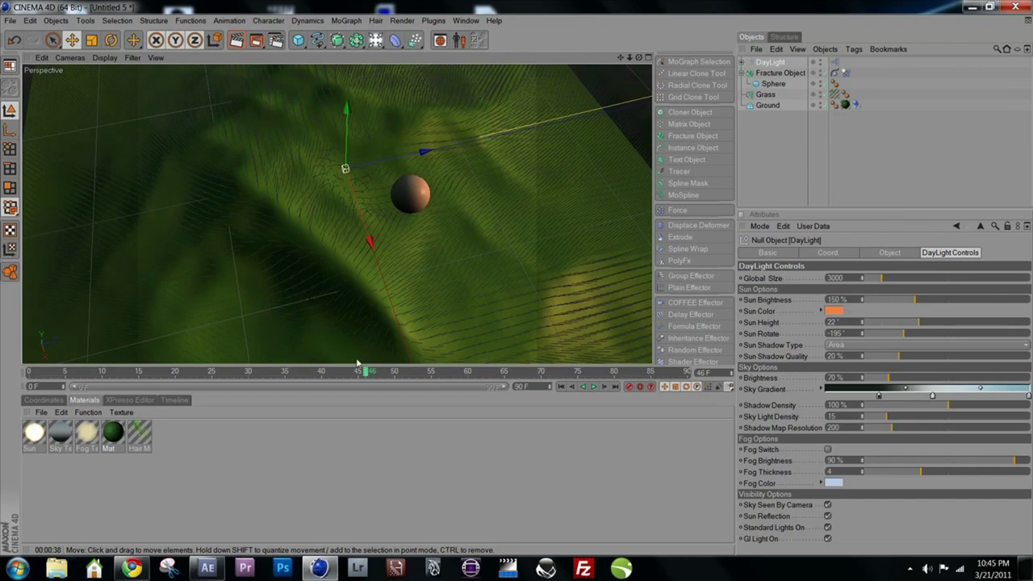
- Create a new material and enable its Reflection channel
{"action": "double_click", "coordinate": [240, 427]}
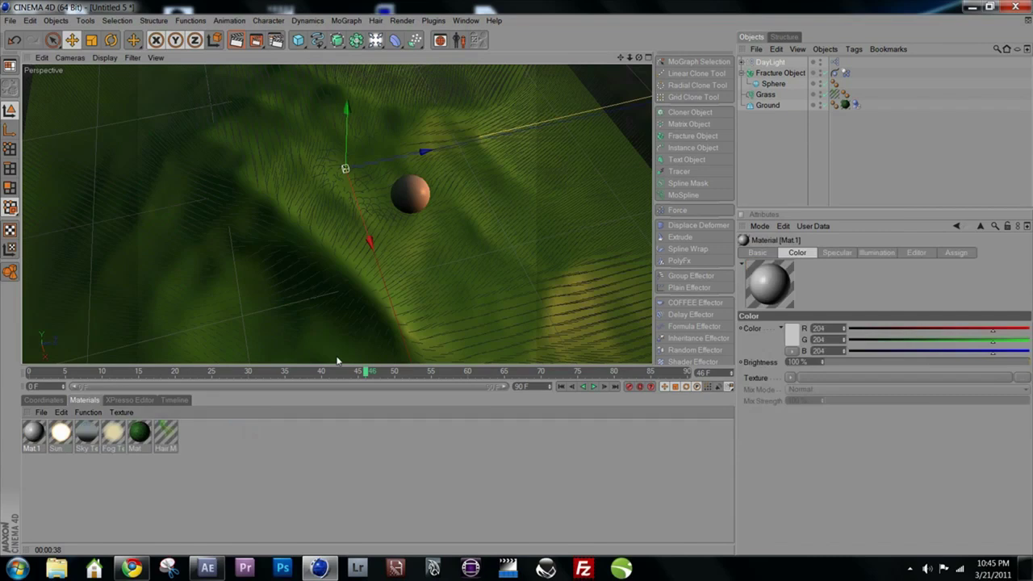
{"action": "double_click", "coordinate": [33, 434]}
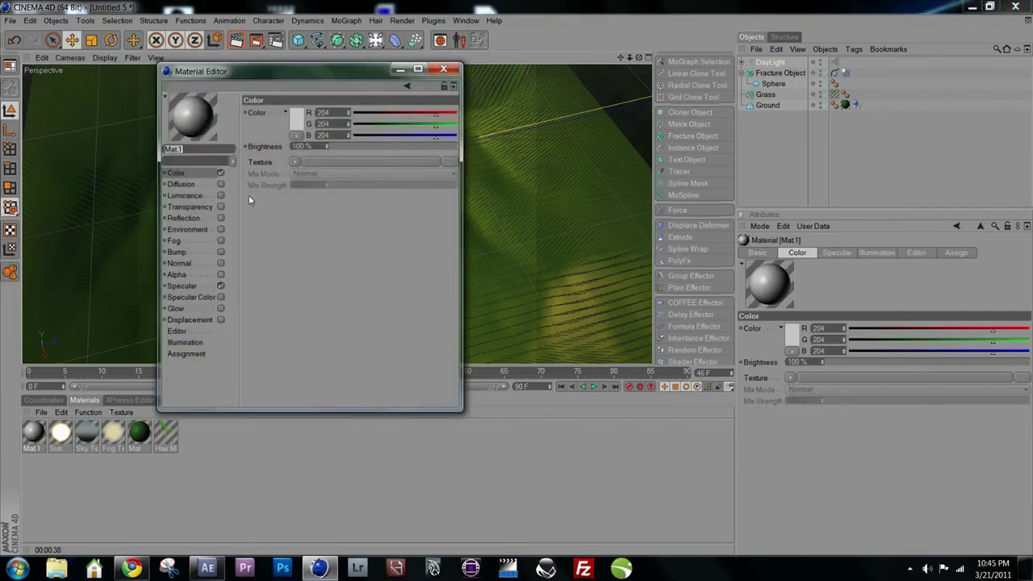
{"action": "left_click", "coordinate": [201, 220]}
{"action": "left_click", "coordinate": [220, 218]}
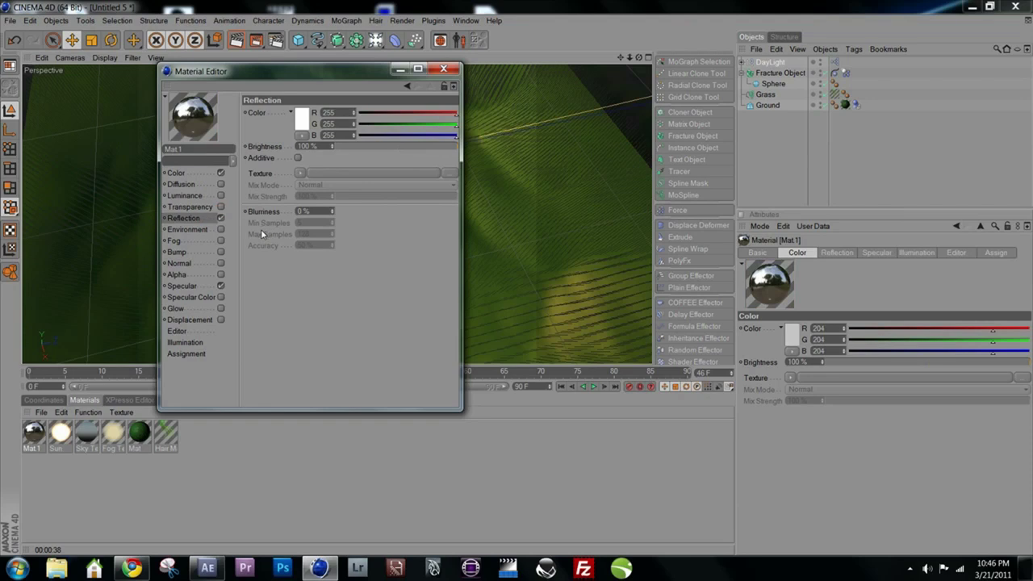
- Apply the new reflective material to the Sphere inside the Fracture Object
{"action": "left_click", "coordinate": [443, 69]}
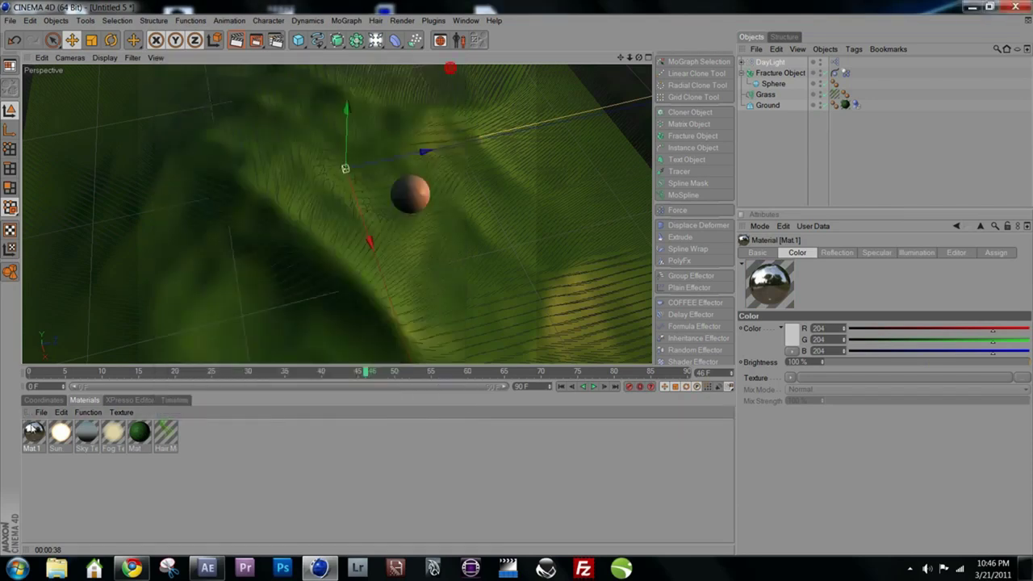
{"action": "left_click_drag", "start_coordinate": [32, 430], "coordinate": [789, 84]}
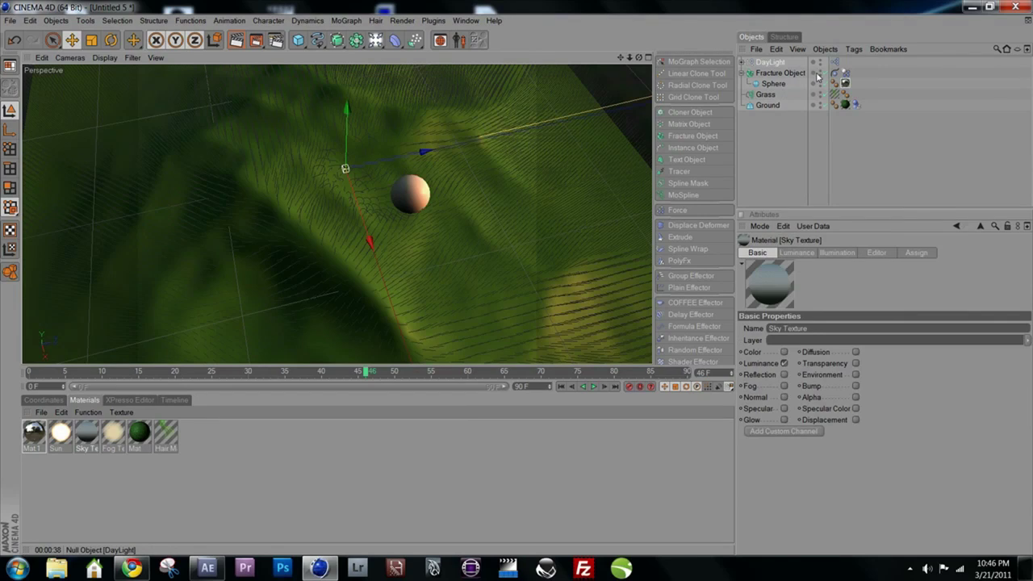
- Enable the Color channel of the DayLight's Sky Texture material and start choosing an image file for its texture
{"action": "left_click", "coordinate": [773, 64]}
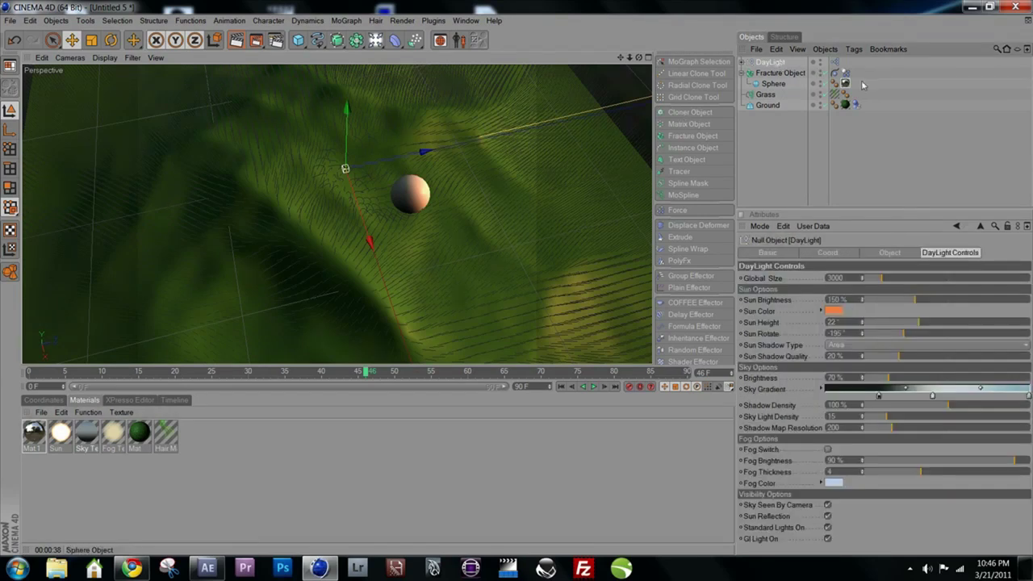
{"action": "double_click", "coordinate": [88, 434]}
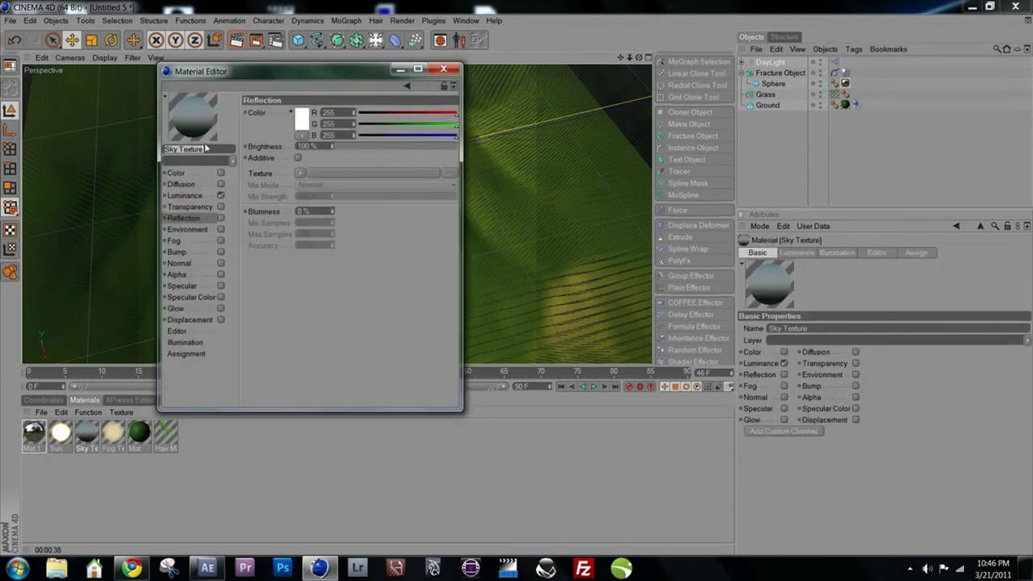
{"action": "left_click", "coordinate": [186, 173]}
{"action": "left_click", "coordinate": [220, 172]}
{"action": "left_click", "coordinate": [448, 163]}
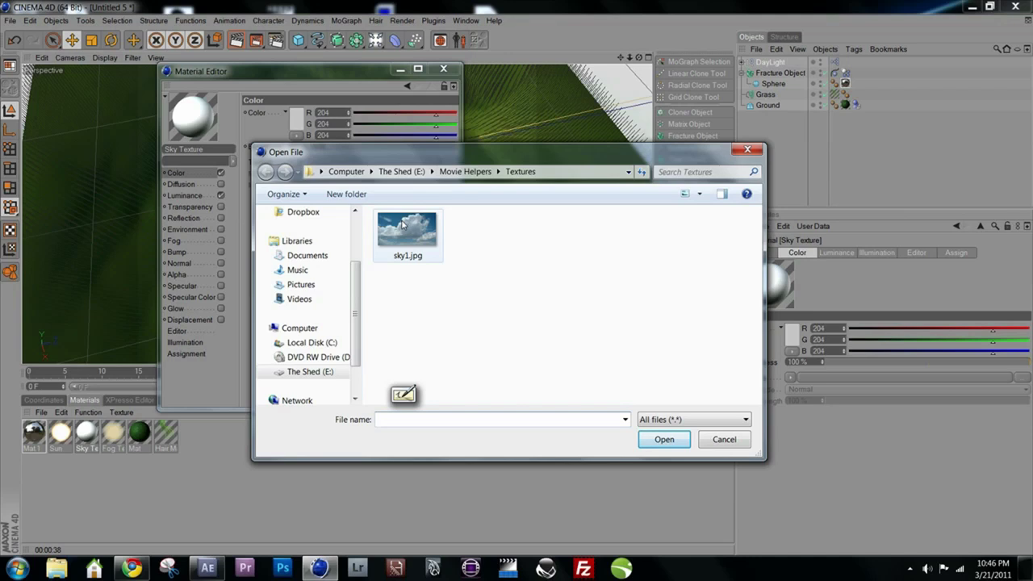
- Switch to Chrome, search Google Images for "sky" and browse the pictures for possible sky textures, then return to Cinema 4D
{"action": "left_click", "coordinate": [132, 569]}
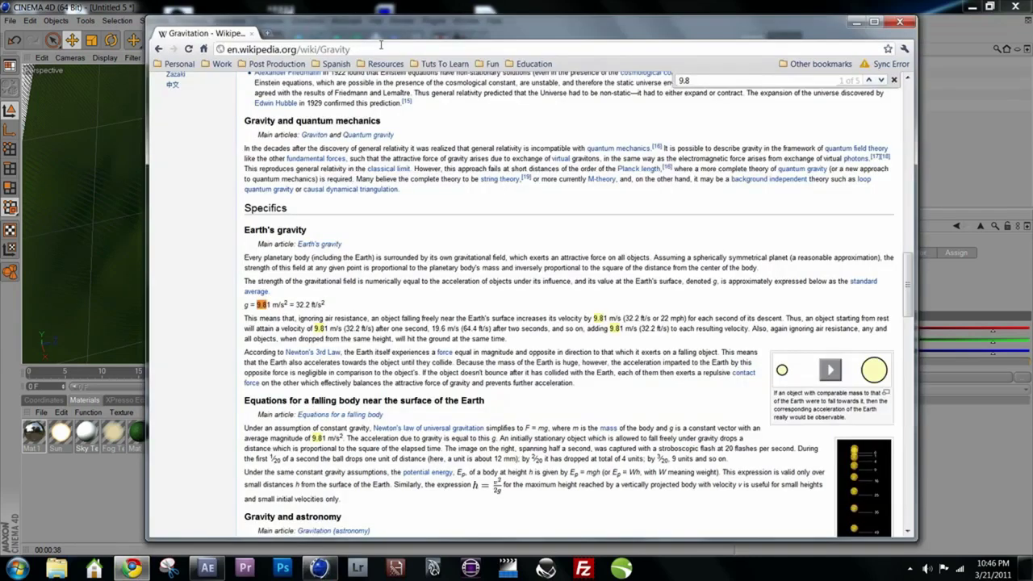
{"action": "left_click", "coordinate": [248, 49]}
{"action": "type", "text": "sky"}
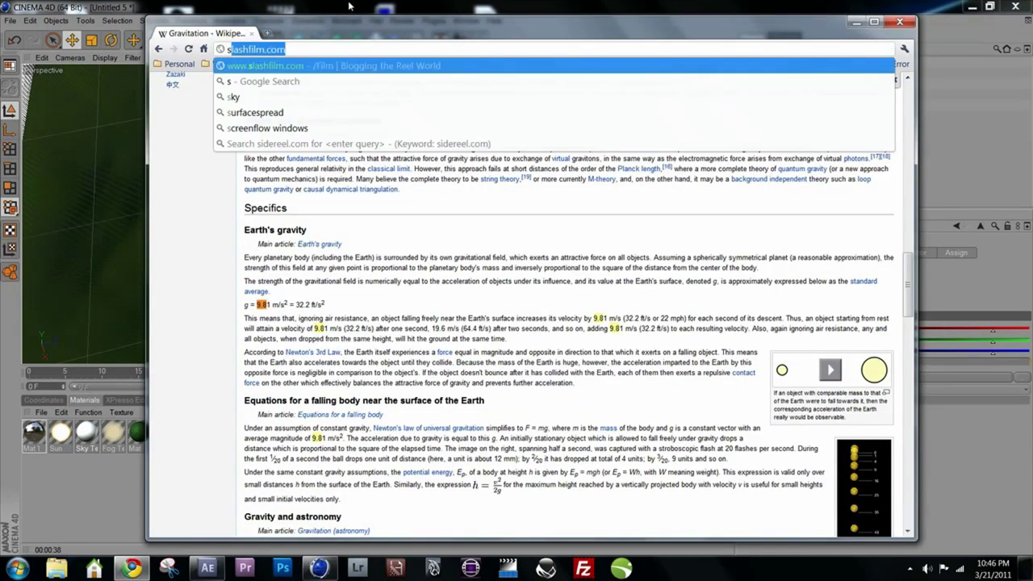
{"action": "key", "text": "Return"}
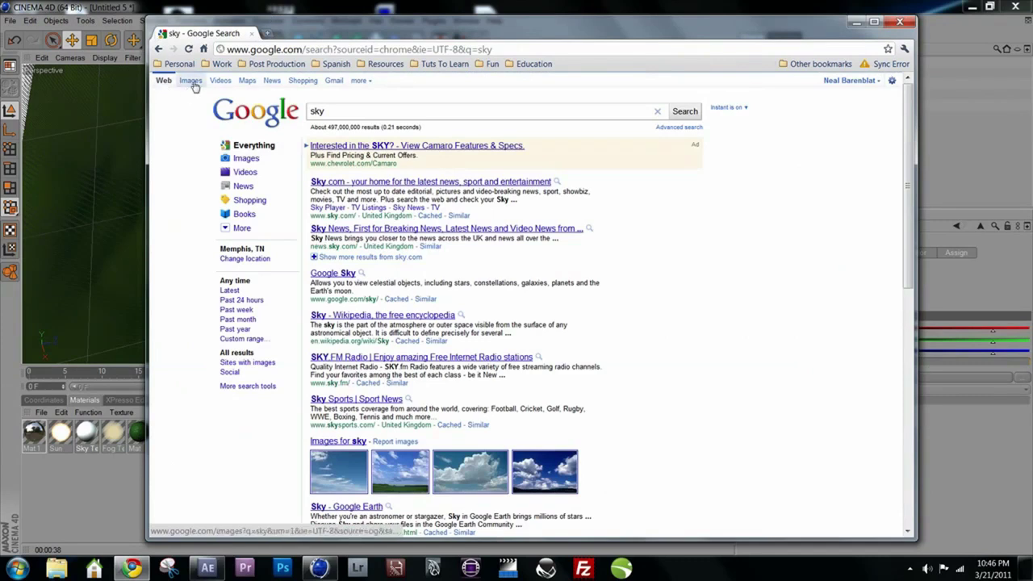
{"action": "left_click", "coordinate": [191, 81]}
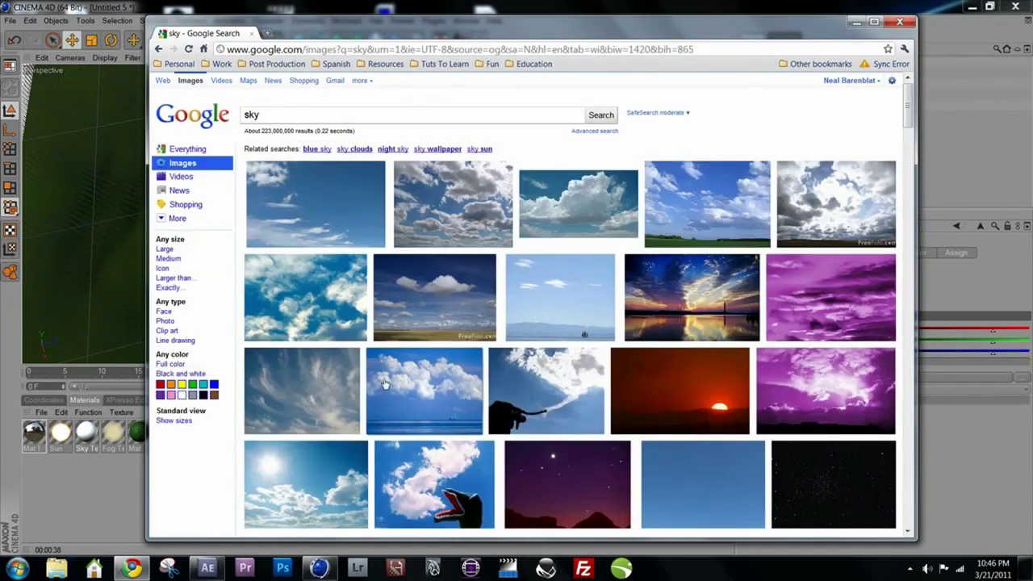
{"action": "scroll", "coordinate": [348, 321], "scroll_direction": "down", "scroll_amount": 4}
{"action": "scroll", "coordinate": [348, 321], "scroll_direction": "down", "scroll_amount": 5}
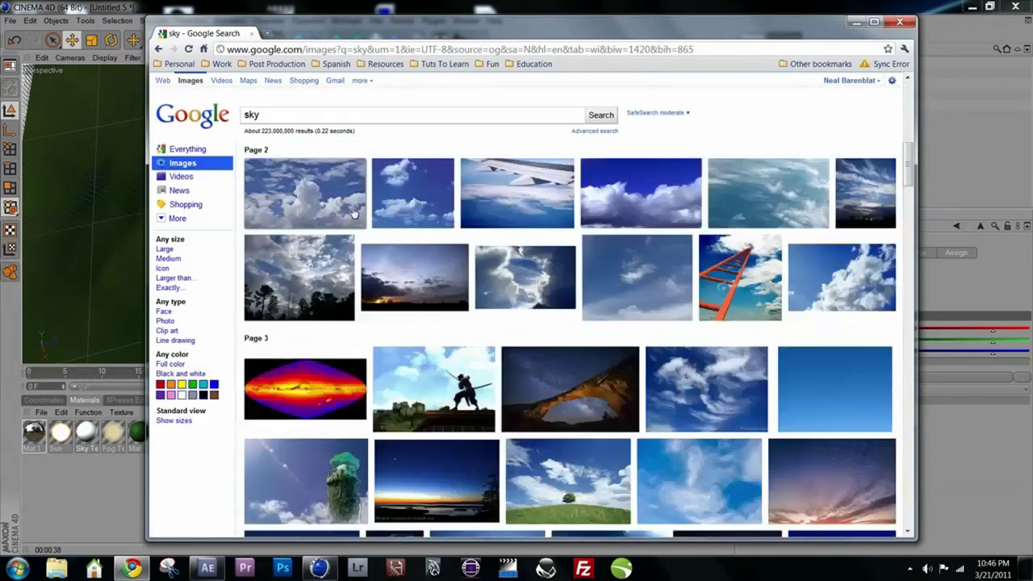
{"action": "scroll", "coordinate": [296, 379], "scroll_direction": "down", "scroll_amount": 2}
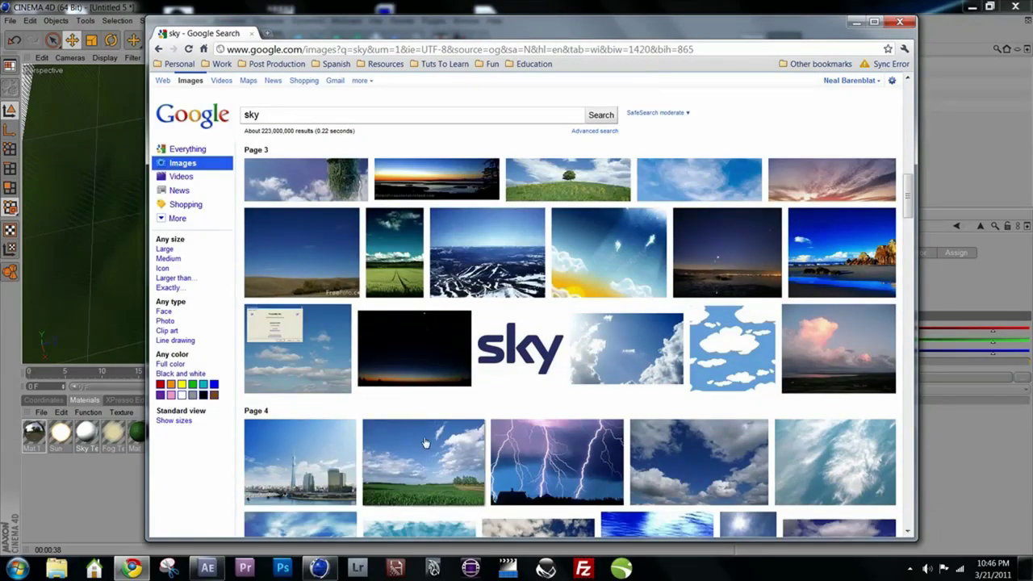
{"action": "scroll", "coordinate": [524, 266], "scroll_direction": "down", "scroll_amount": 3}
{"action": "scroll", "coordinate": [516, 215], "scroll_direction": "down", "scroll_amount": 1}
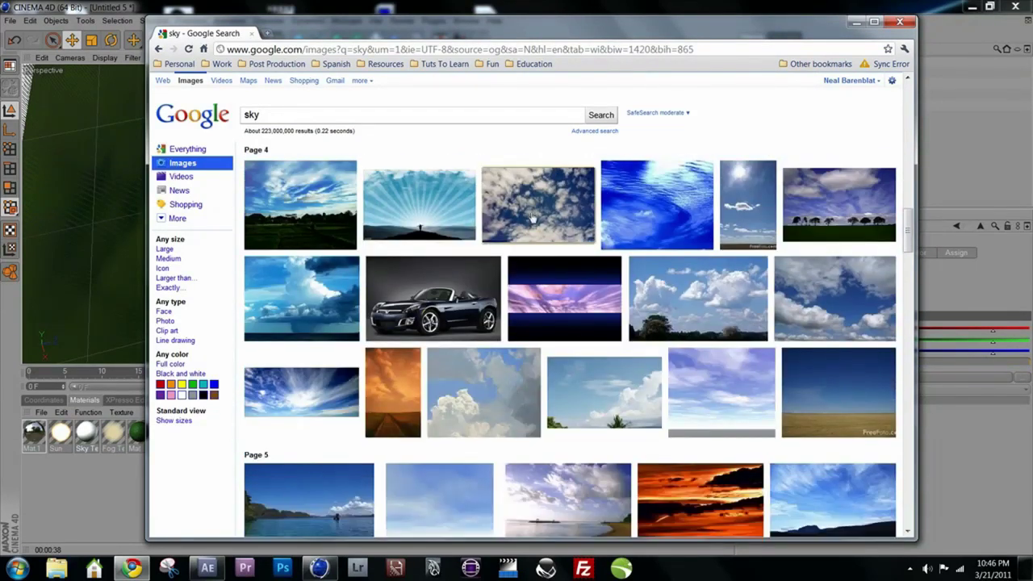
{"action": "left_click", "coordinate": [856, 23]}
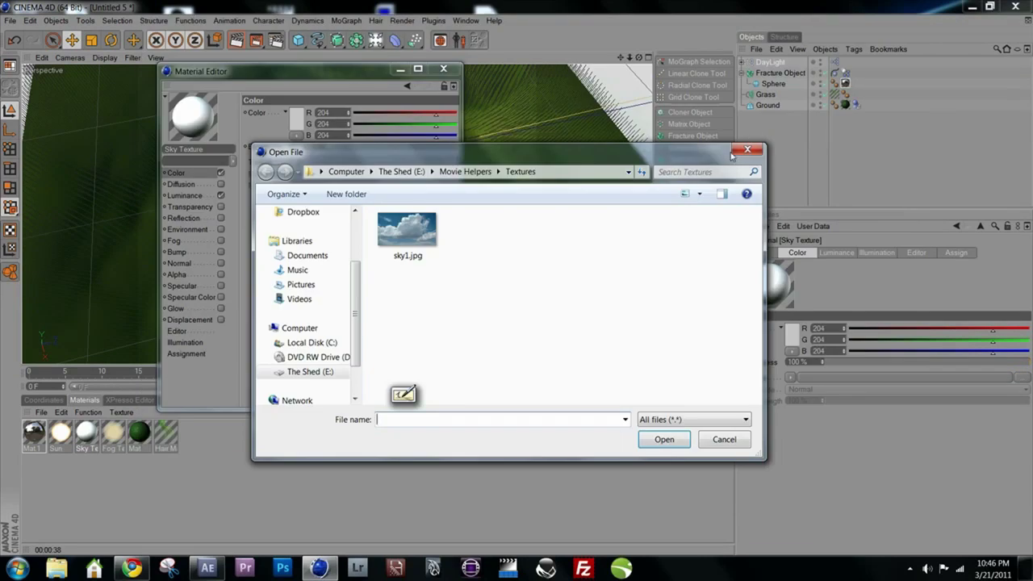
- Load sky1.jpg as the Sky Texture's color image without copying it to the document location, and close the material
{"action": "double_click", "coordinate": [406, 232]}
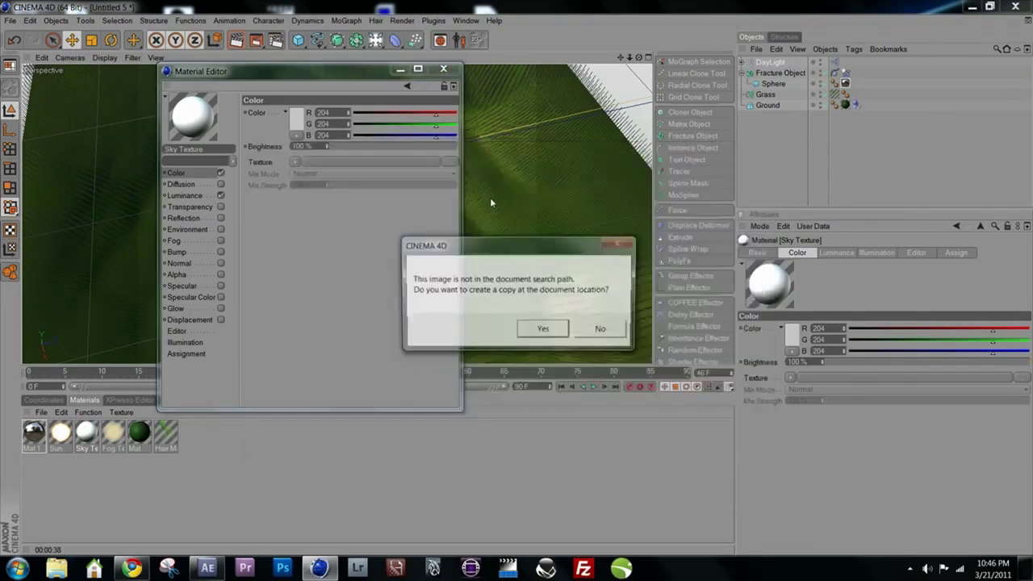
{"action": "left_click", "coordinate": [603, 329]}
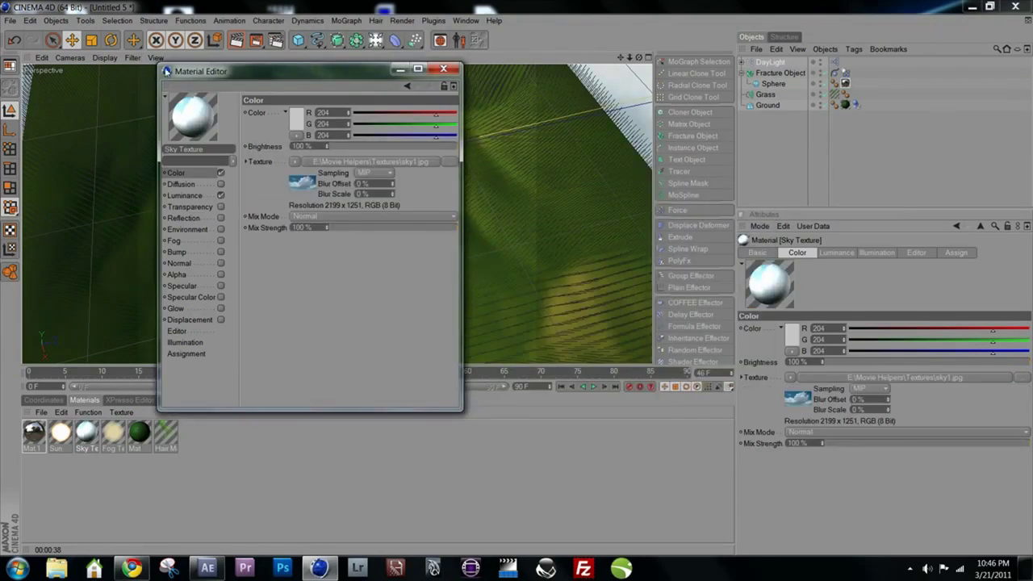
{"action": "left_click_drag", "start_coordinate": [165, 70], "coordinate": [167, 74]}
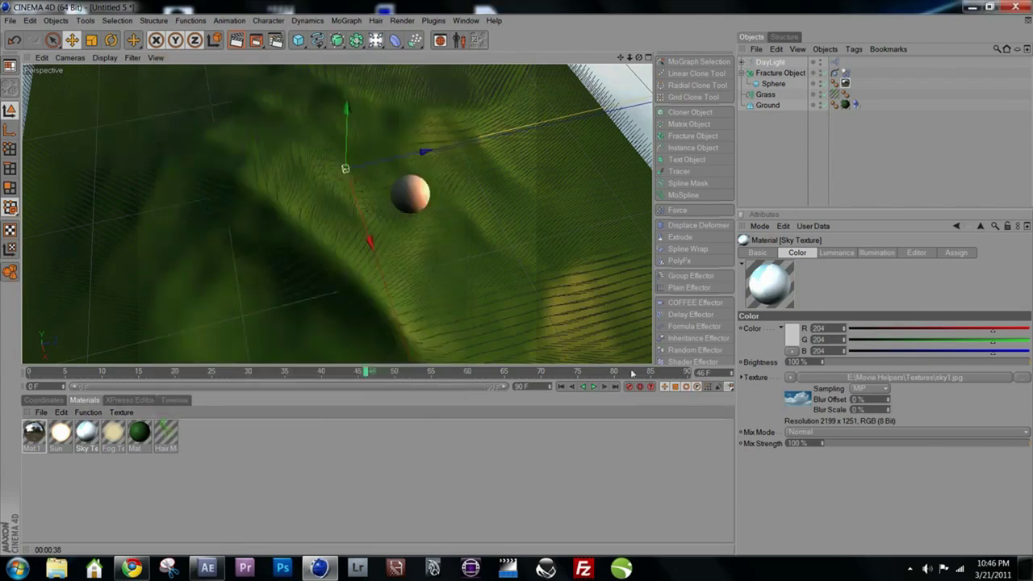
- Render a rectangular region around the sphere to check the sky reflection
{"action": "scroll", "coordinate": [494, 193], "scroll_direction": "up", "scroll_amount": 3}
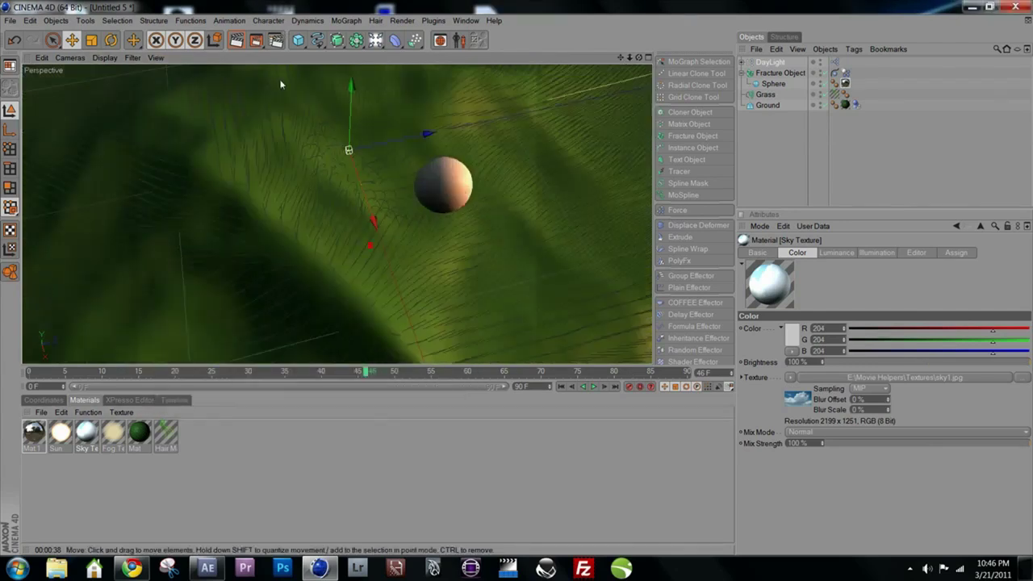
{"action": "left_click_drag", "start_coordinate": [256, 40], "coordinate": [295, 51]}
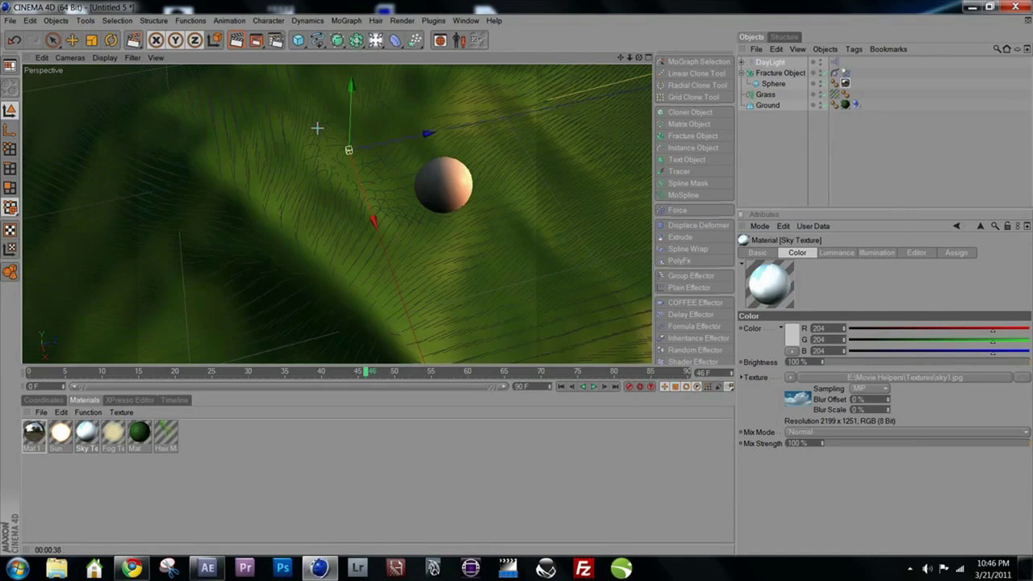
{"action": "left_click_drag", "start_coordinate": [317, 127], "coordinate": [587, 252]}
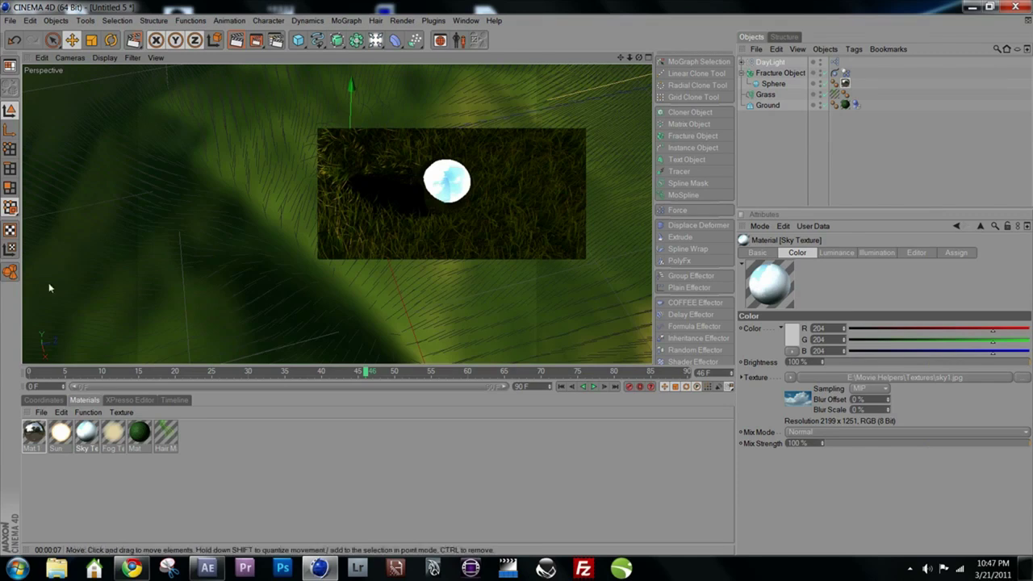
- Lower the Reflection brightness of the sphere's material Mat.1 to 45%
{"action": "left_click", "coordinate": [34, 430]}
{"action": "double_click", "coordinate": [34, 430]}
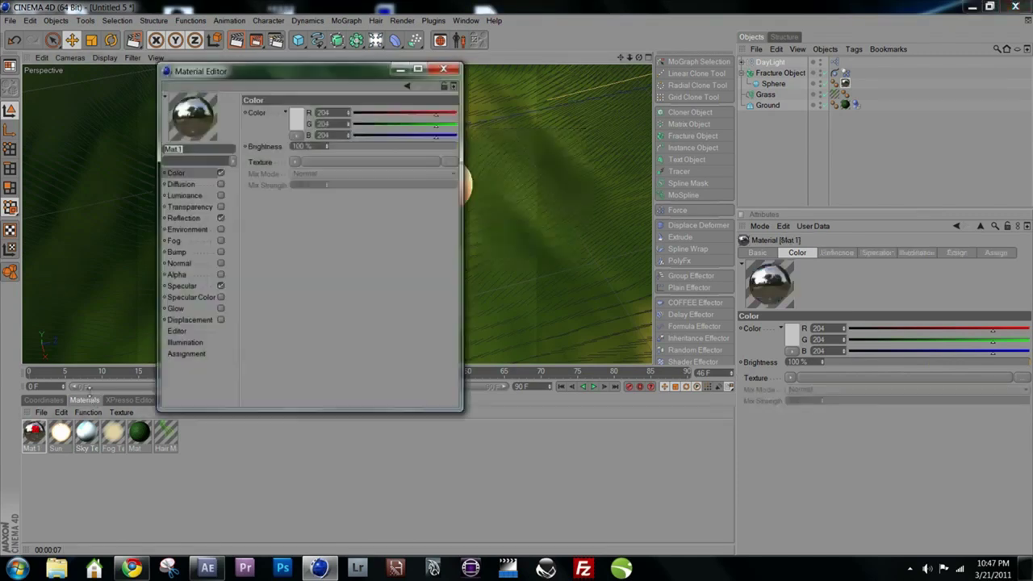
{"action": "left_click", "coordinate": [183, 219]}
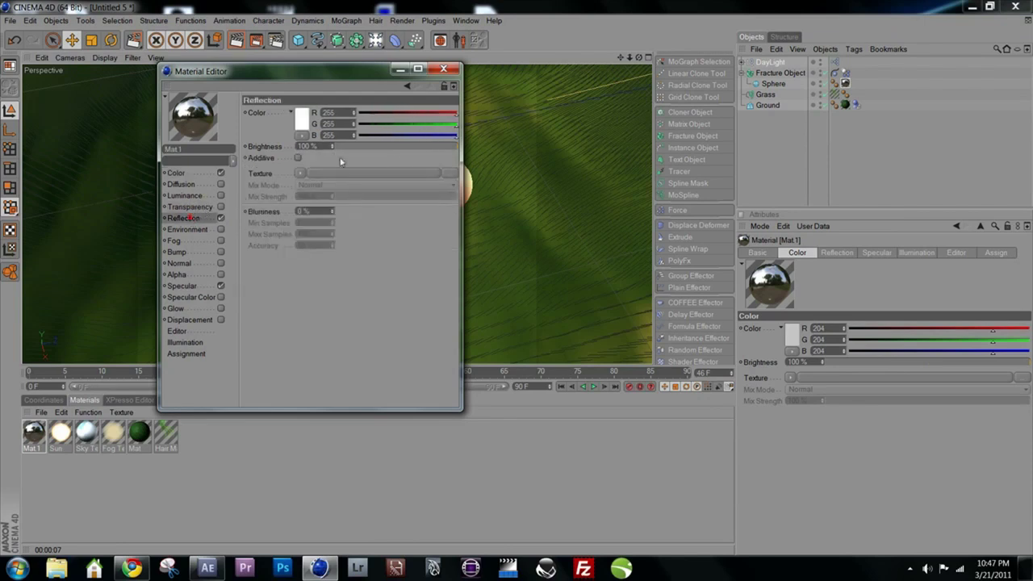
{"action": "left_click_drag", "start_coordinate": [412, 142], "coordinate": [379, 146]}
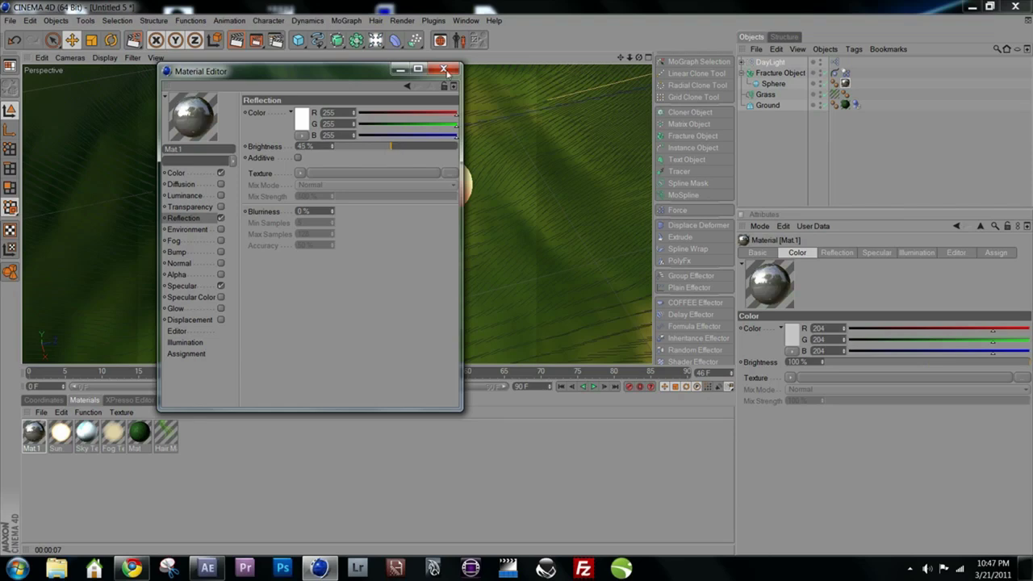
{"action": "left_click", "coordinate": [443, 67]}
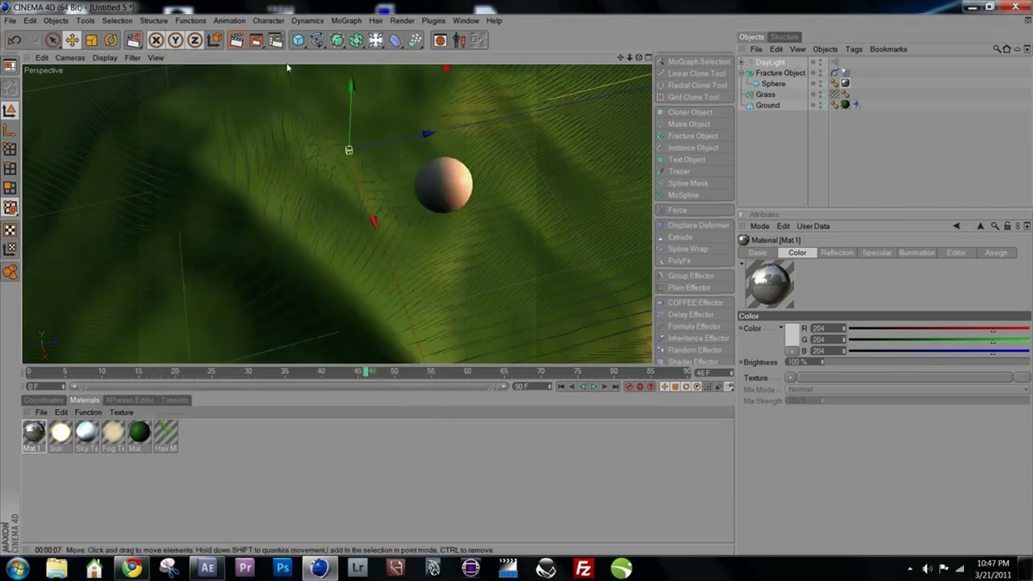
- Render the full view to examine the sphere's reduced reflection against the grass
{"action": "left_click", "coordinate": [235, 39]}
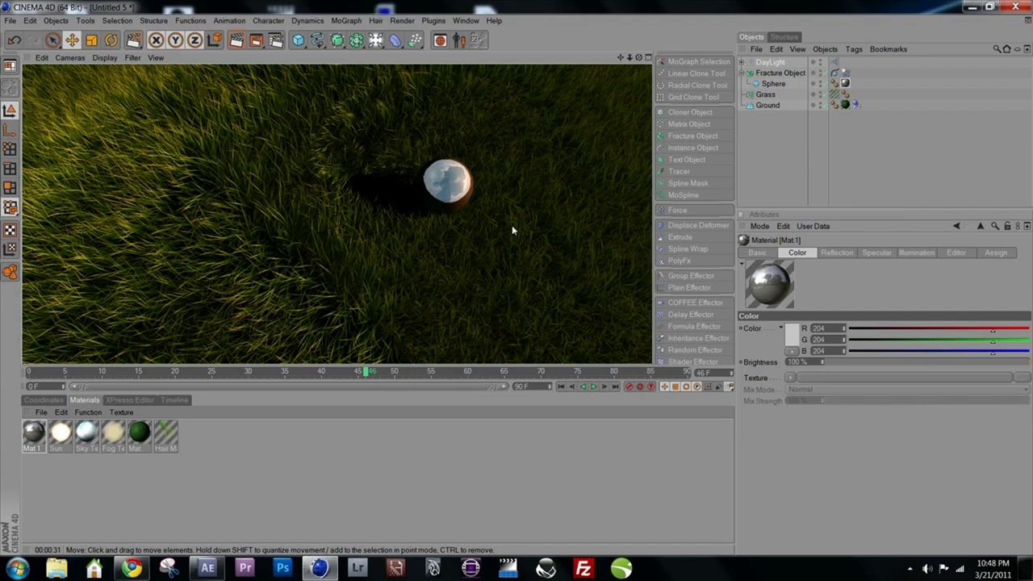
{"action": "left_click", "coordinate": [486, 231]}
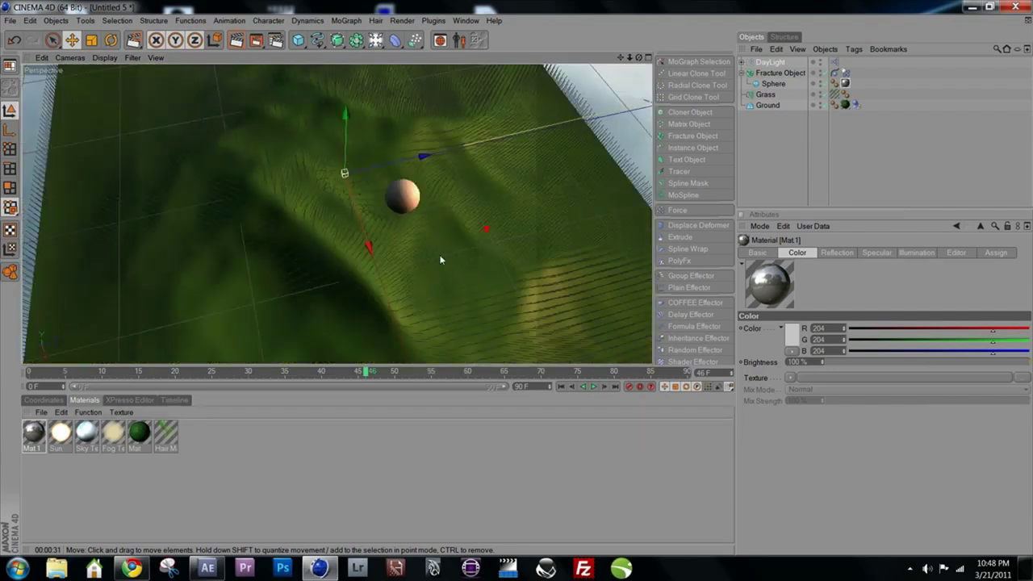
{"action": "left_click_drag", "start_coordinate": [441, 260], "coordinate": [450, 232], "text": "alt"}
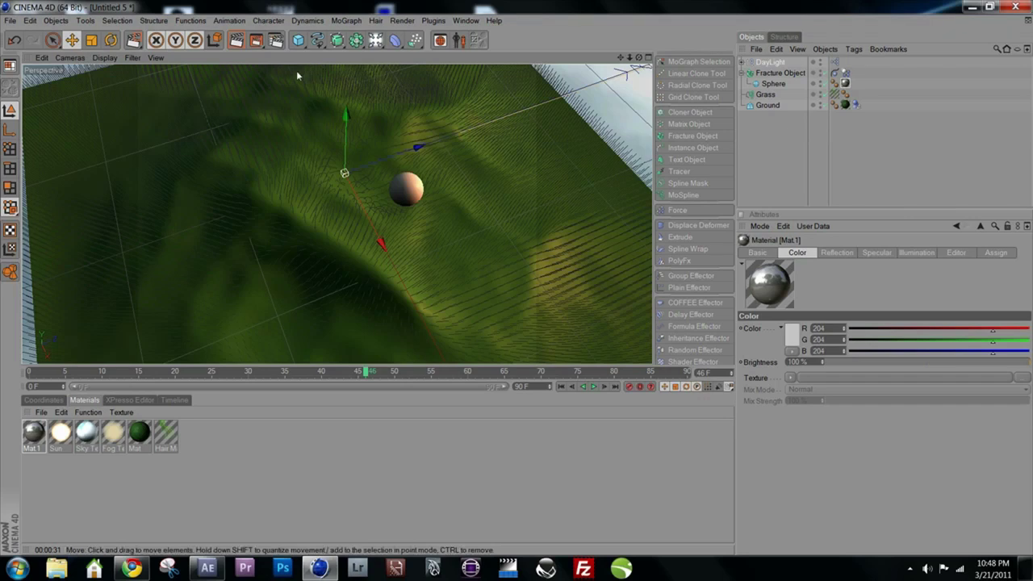
- Add the Vector Motion Blur effect to the render settings, keeping its default options
{"action": "left_click", "coordinate": [276, 42]}
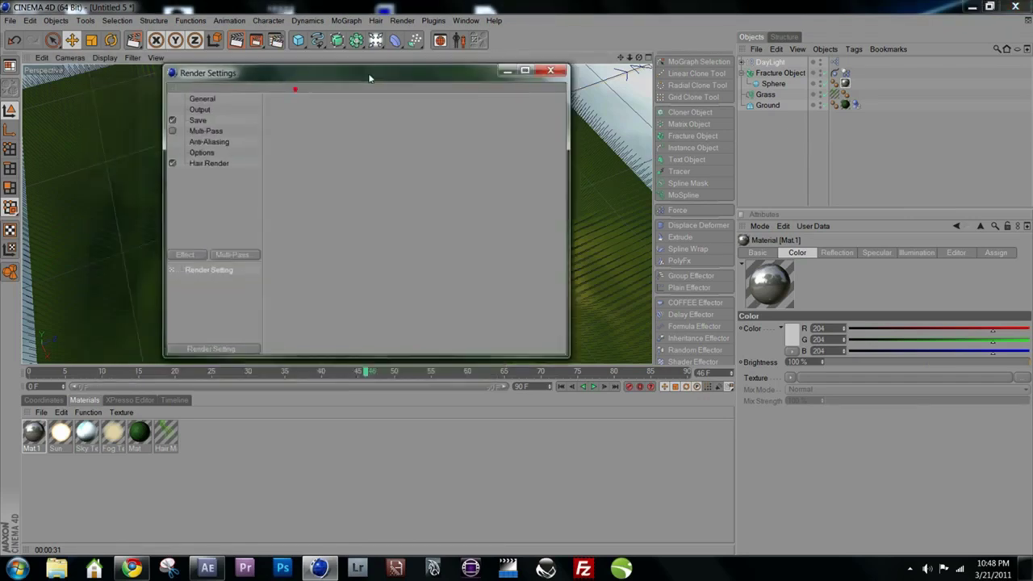
{"action": "left_click", "coordinate": [201, 256]}
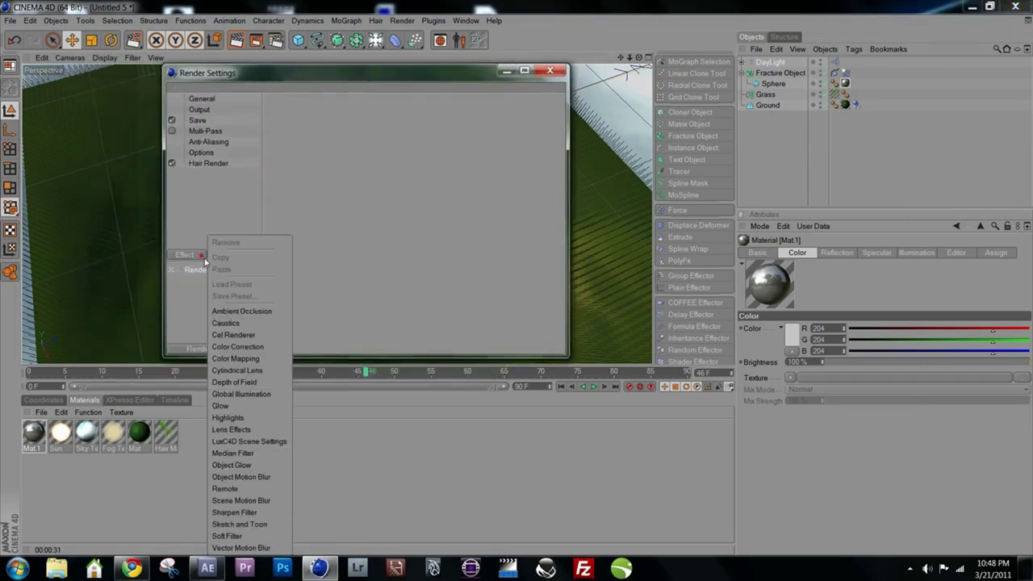
{"action": "left_click", "coordinate": [242, 548]}
{"action": "left_click", "coordinate": [186, 256]}
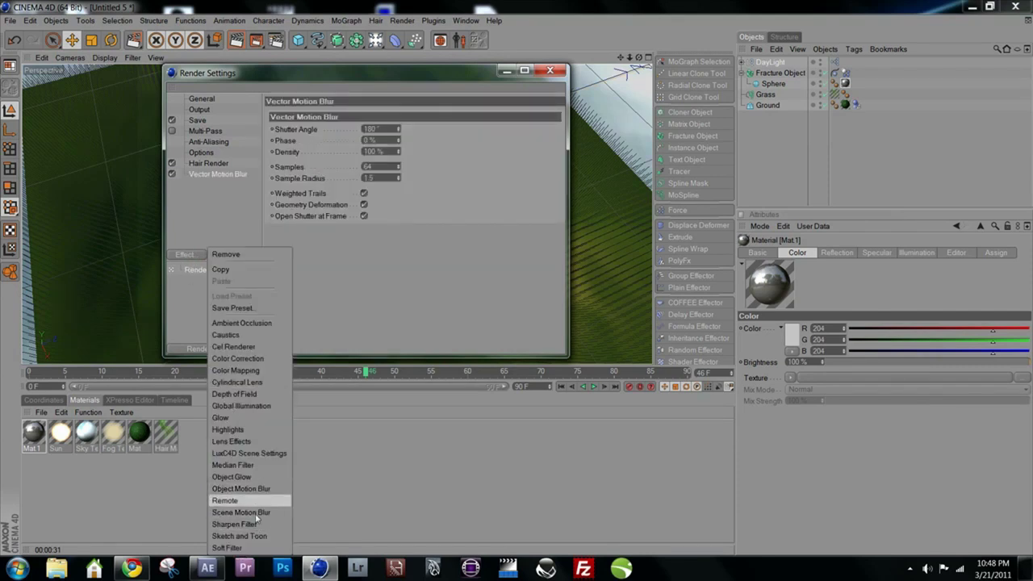
{"action": "left_click", "coordinate": [554, 166]}
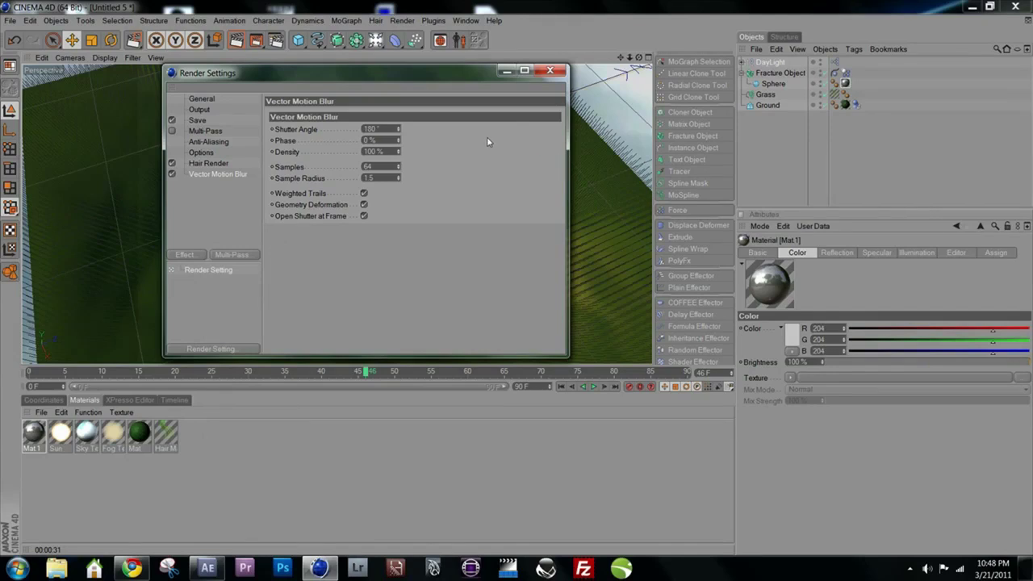
{"action": "left_click", "coordinate": [549, 70]}
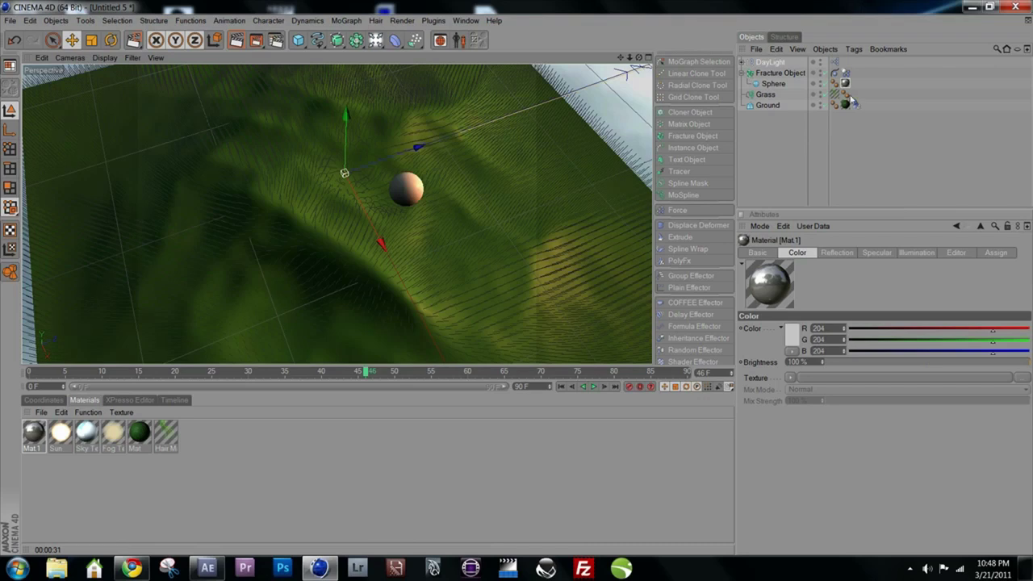
- Add a Motion Blur tag to the Fracture Object and copy it to the Sphere and Grass objects
{"action": "right_click", "coordinate": [782, 73]}
{"action": "mouse_move", "coordinate": [823, 81]}
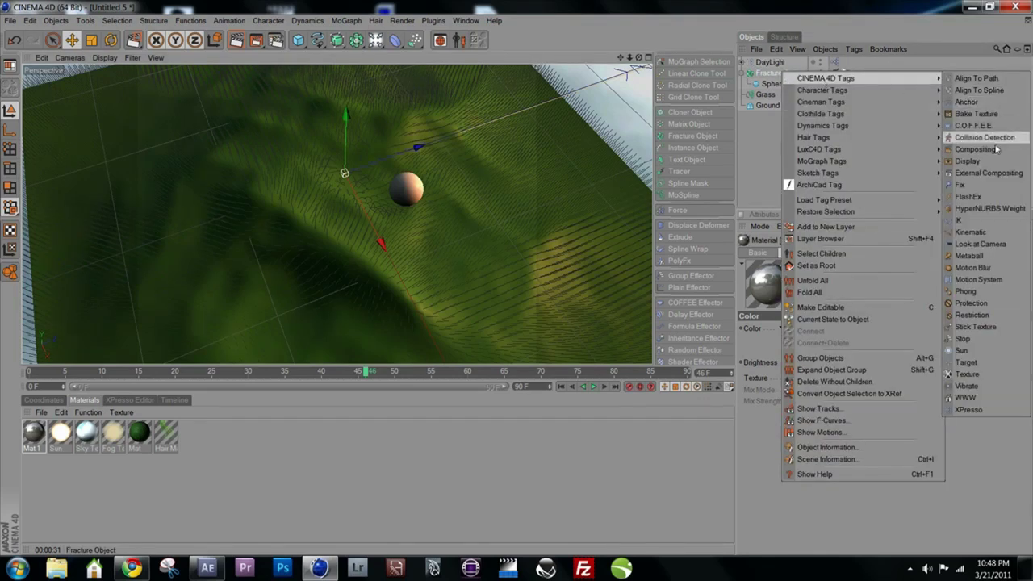
{"action": "left_click", "coordinate": [972, 267]}
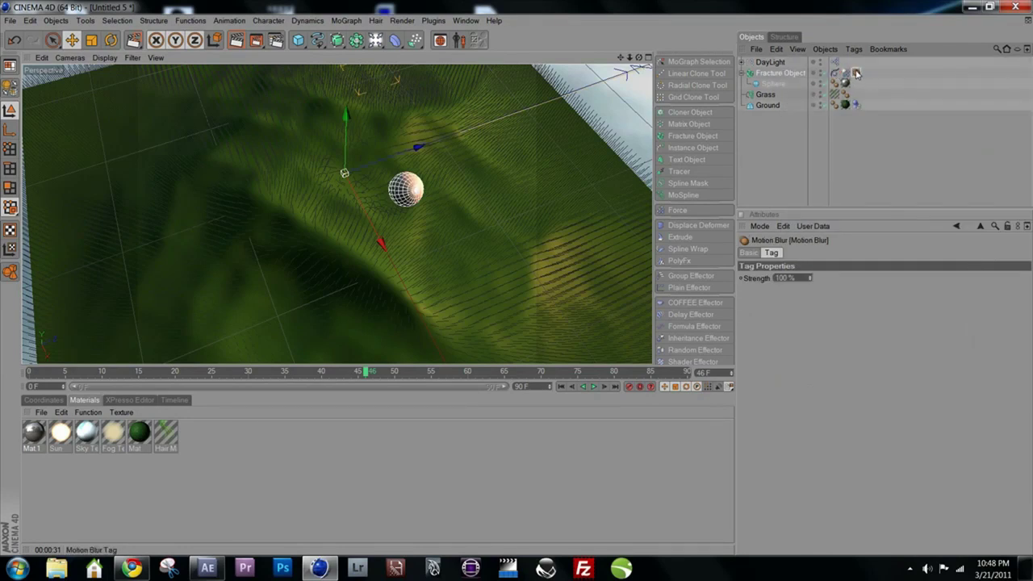
{"action": "left_click_drag", "start_coordinate": [857, 74], "coordinate": [856, 95]}
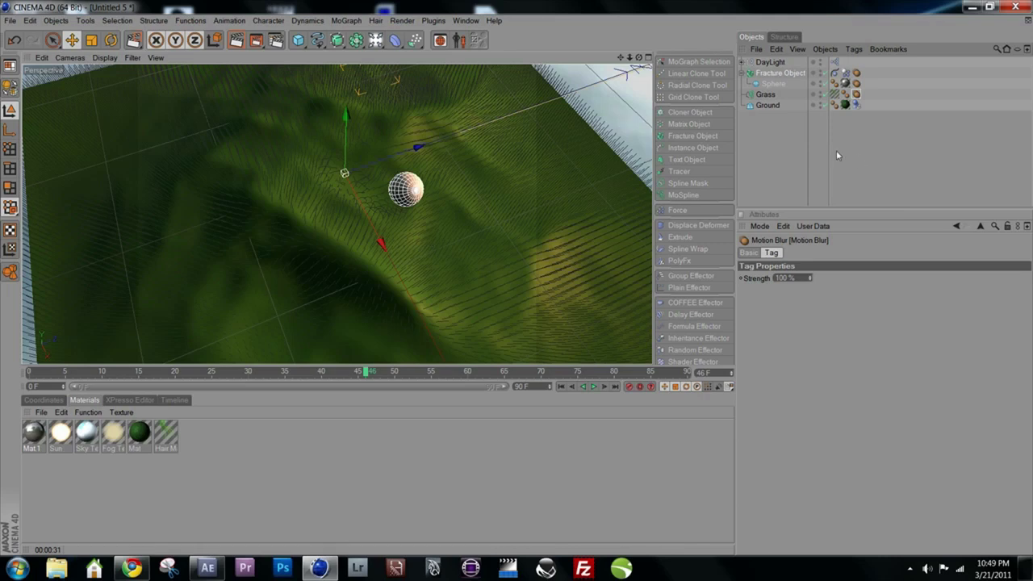
- In the render settings, set Anti-Aliasing to Best and its filter to Animation
{"action": "left_click", "coordinate": [275, 40]}
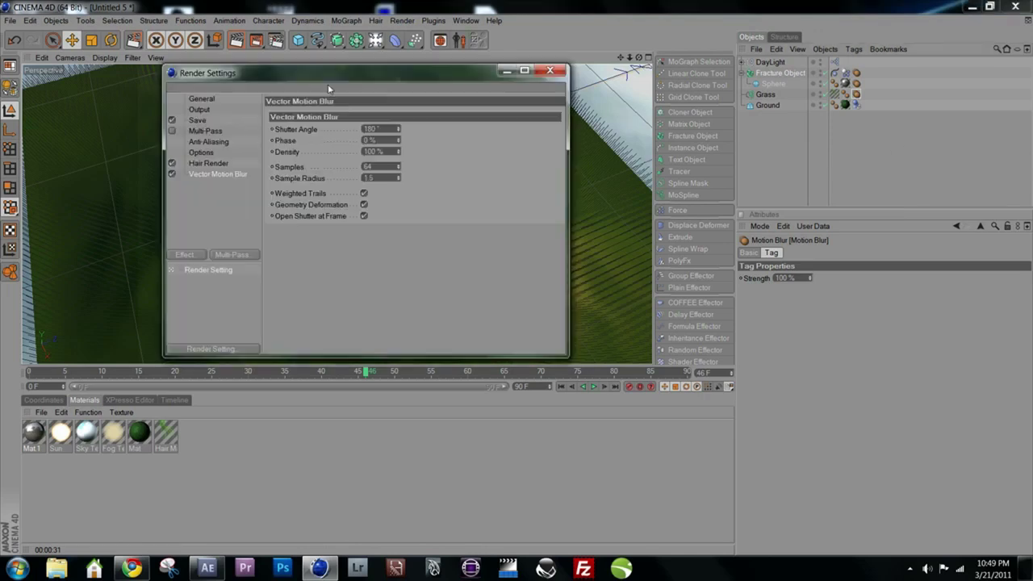
{"action": "left_click", "coordinate": [211, 143]}
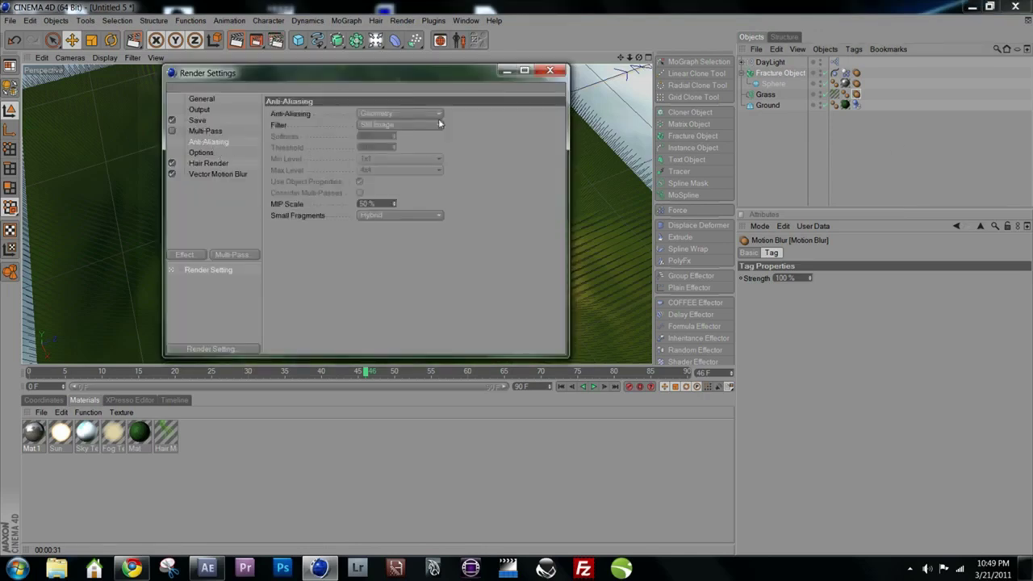
{"action": "left_click", "coordinate": [379, 113]}
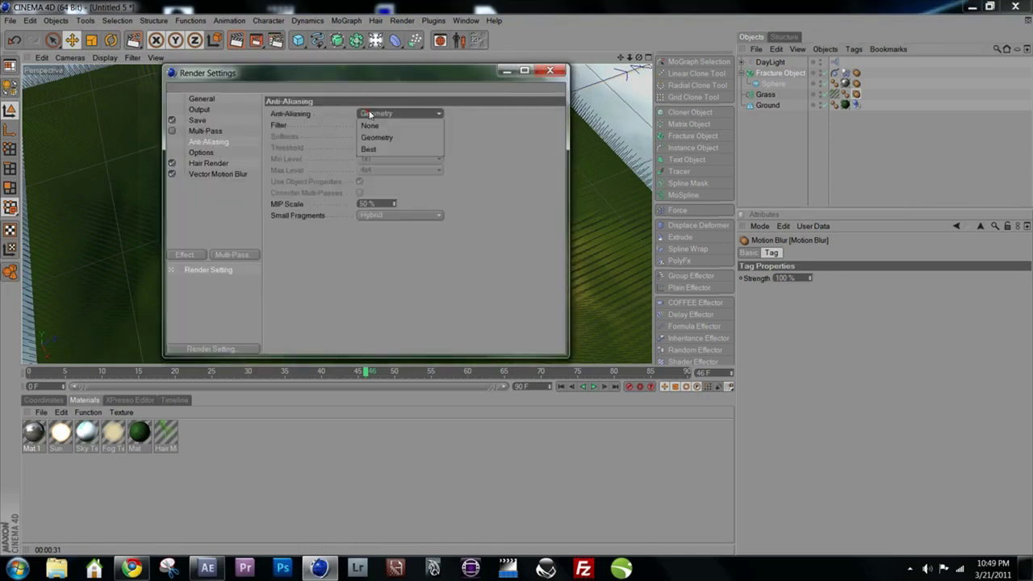
{"action": "left_click", "coordinate": [375, 149]}
{"action": "left_click", "coordinate": [422, 125]}
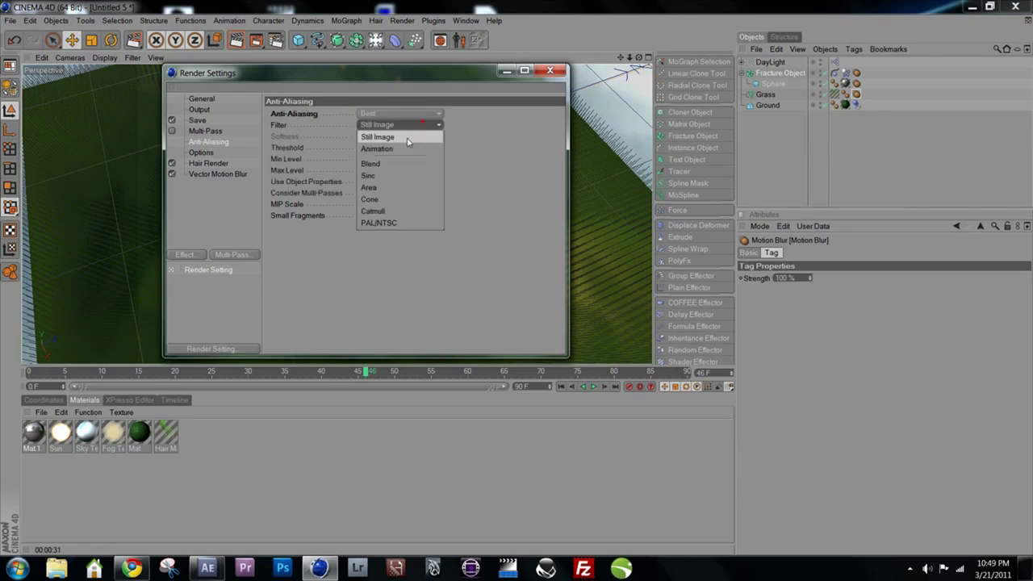
{"action": "left_click", "coordinate": [408, 148]}
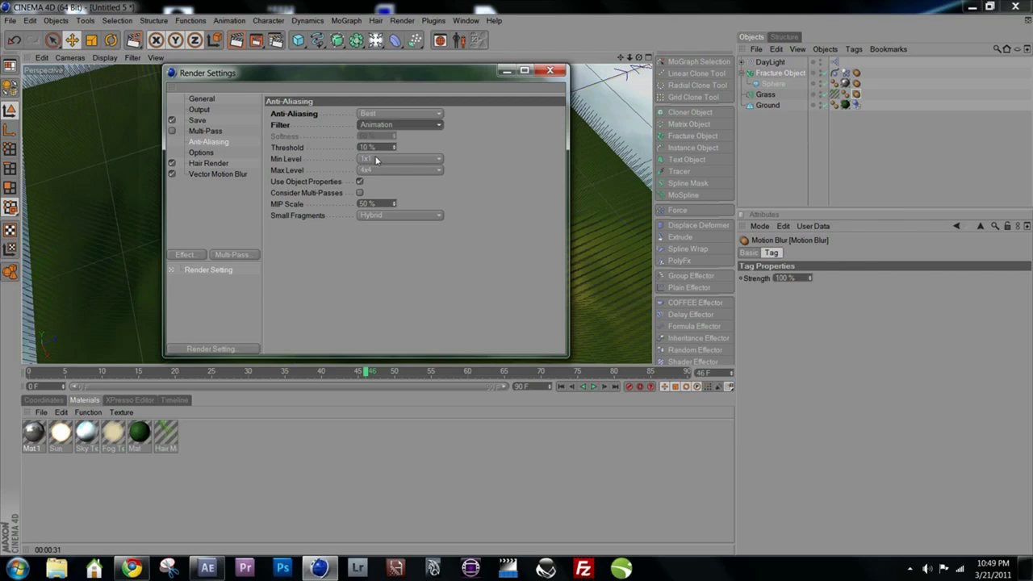
- Set the anti-aliasing Min Level to 2x2 and close the render settings
{"action": "left_click", "coordinate": [374, 159]}
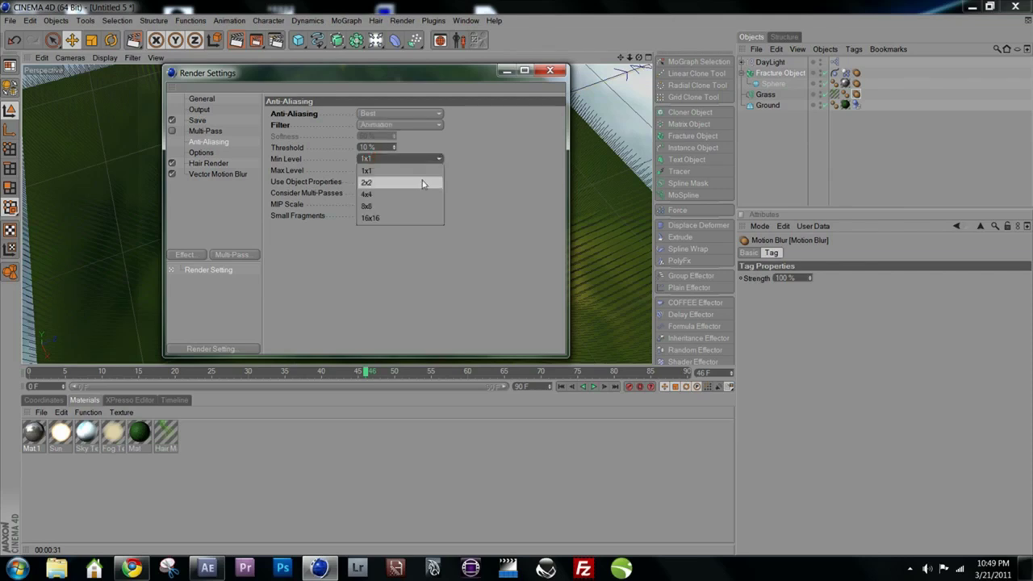
{"action": "left_click", "coordinate": [422, 181]}
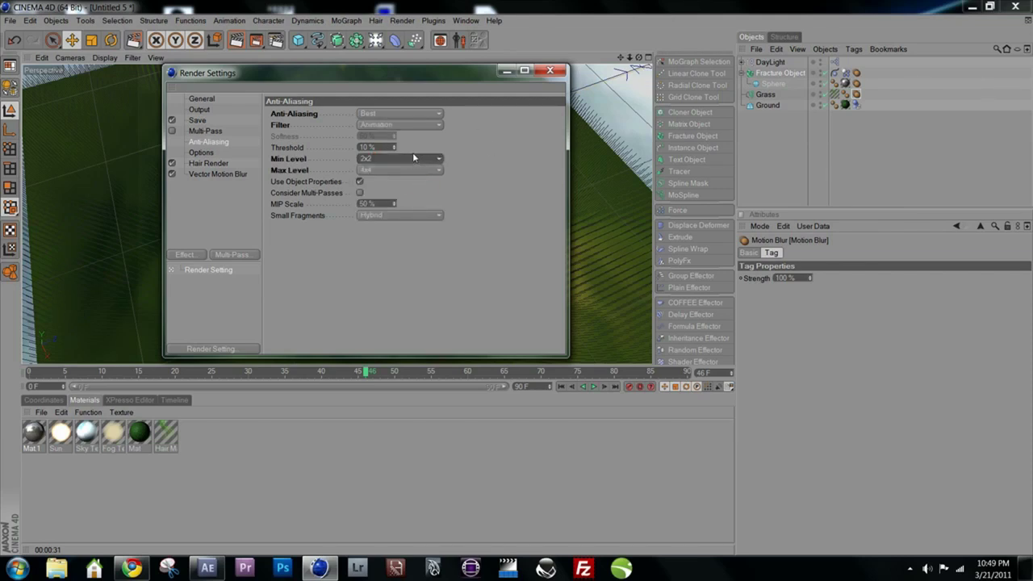
{"action": "left_click", "coordinate": [412, 154]}
{"action": "left_click", "coordinate": [550, 71]}
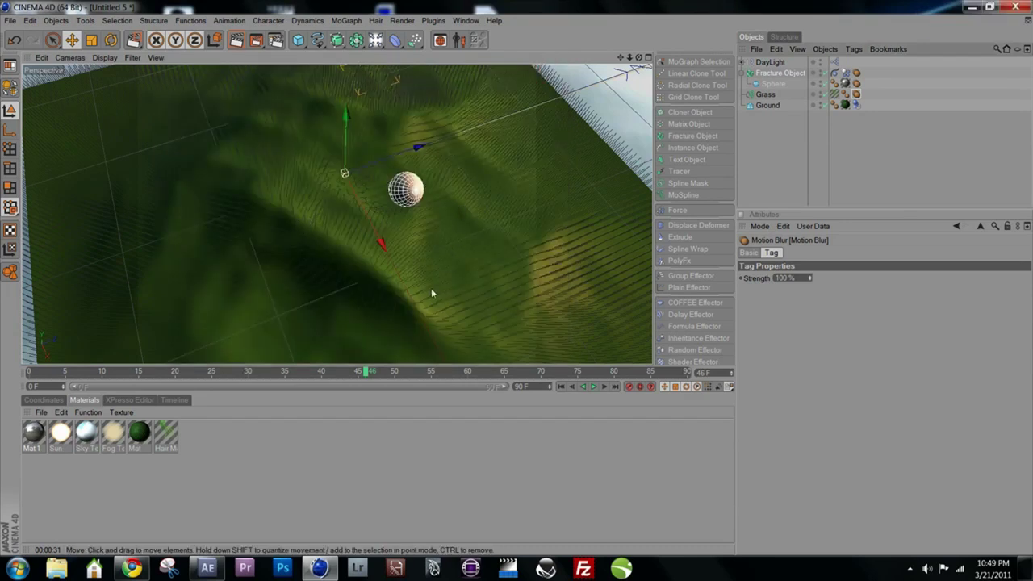
- Add a cube at the centre of the terrain and shrink it to about 76 m in Y and 59 m in Z
{"action": "left_click_drag", "start_coordinate": [431, 295], "coordinate": [374, 224], "text": "alt"}
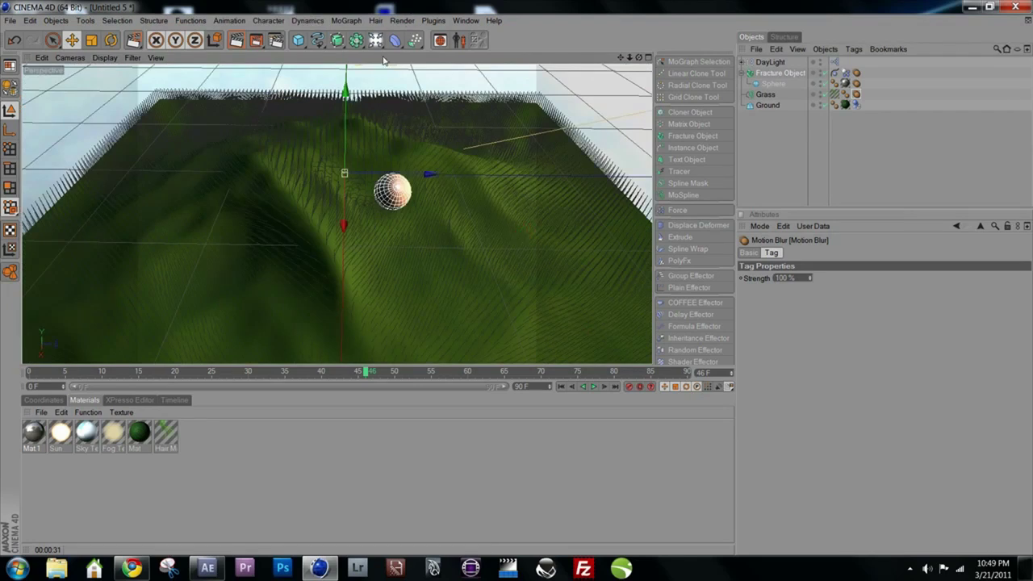
{"action": "left_click", "coordinate": [298, 40]}
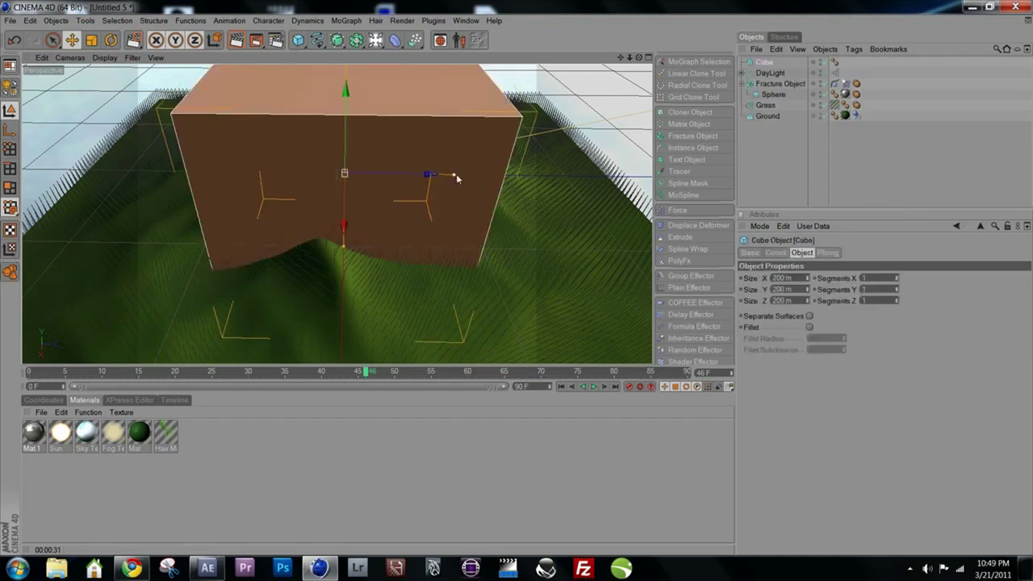
{"action": "left_click_drag", "start_coordinate": [455, 174], "coordinate": [346, 138]}
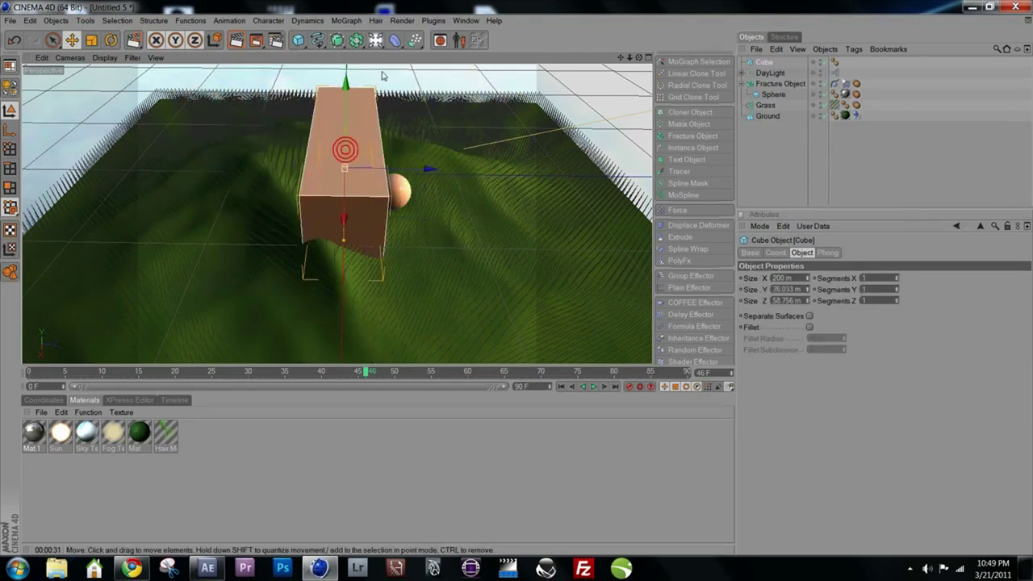
{"action": "key", "text": "Delete"}
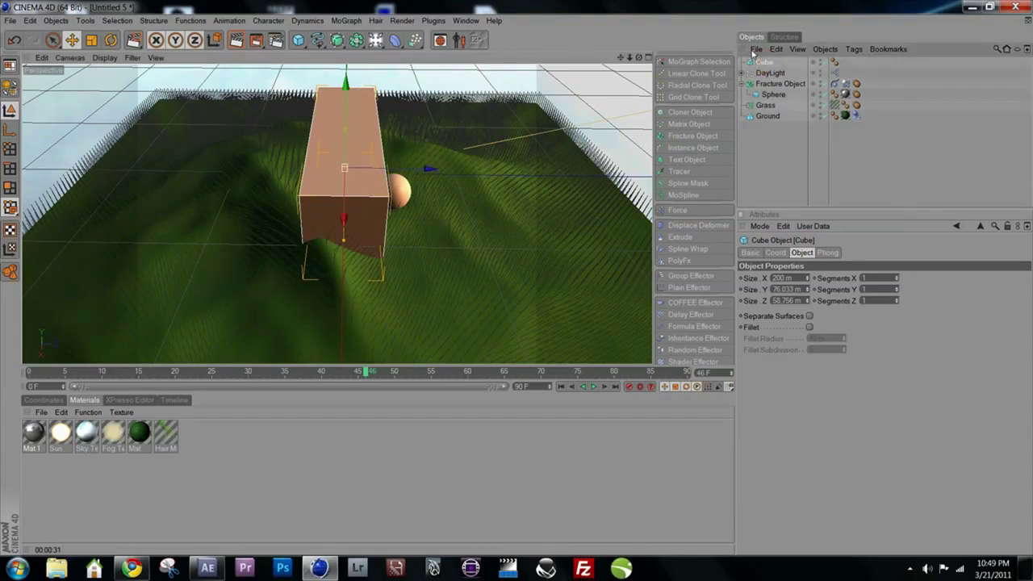